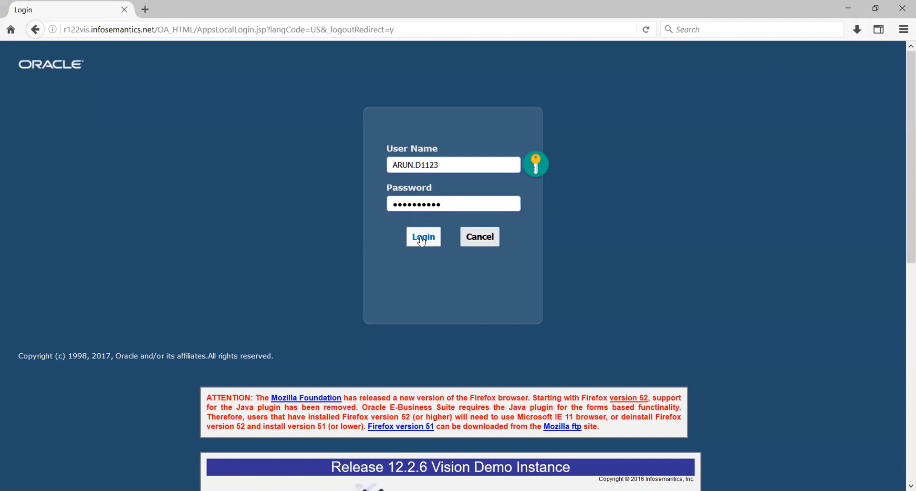
# - Log in with the entered credentials to open the simplified home page
pyautogui.click(422, 239)
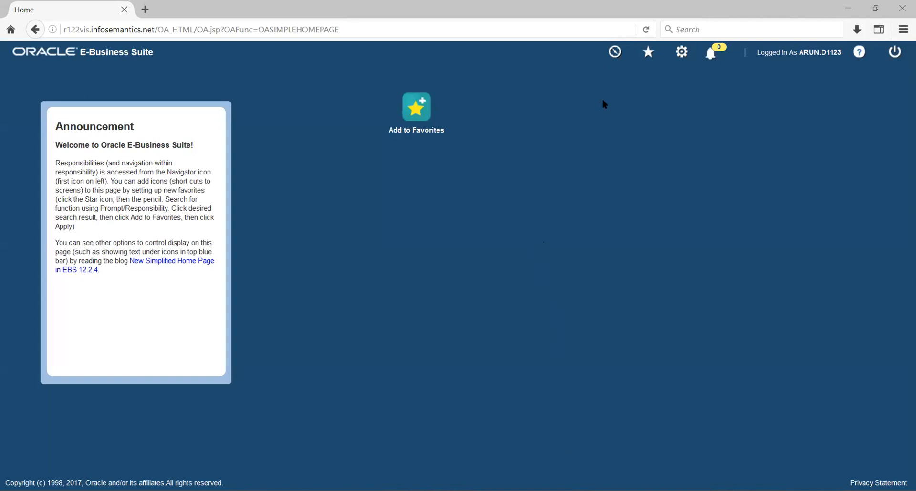
# - Launch Journals > Enter under the General Ledger, Vision Operations responsibility
pyautogui.click(615, 52)
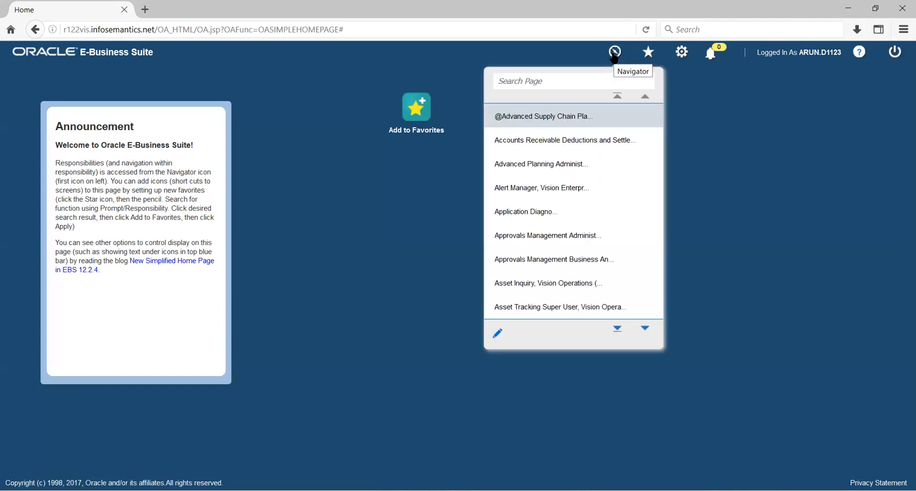
pyautogui.scroll(-3, 569, 208)
pyautogui.scroll(-10, 568, 209)
pyautogui.scroll(-11, 566, 207)
pyautogui.scroll(-2, 563, 206)
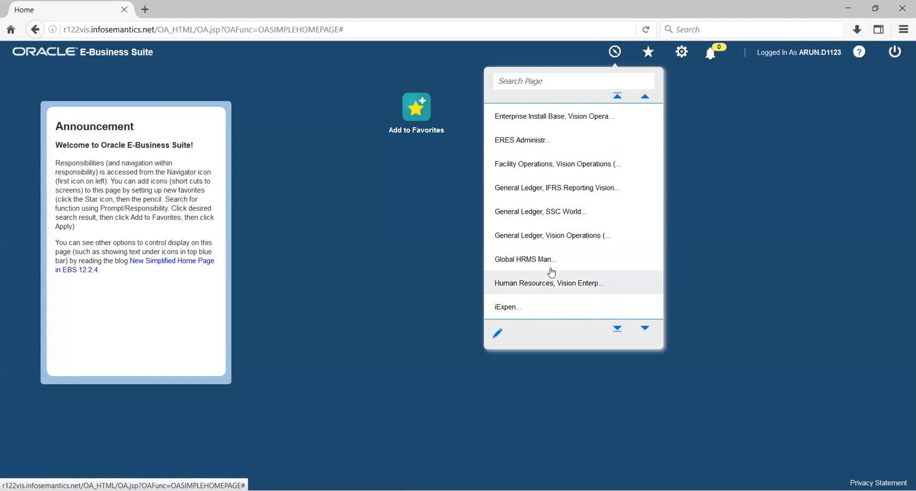
pyautogui.click(563, 235)
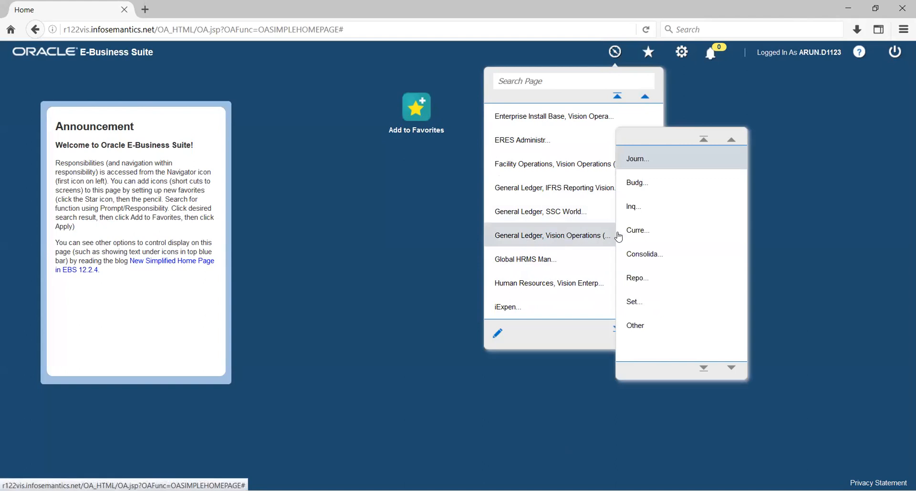
pyautogui.click(639, 164)
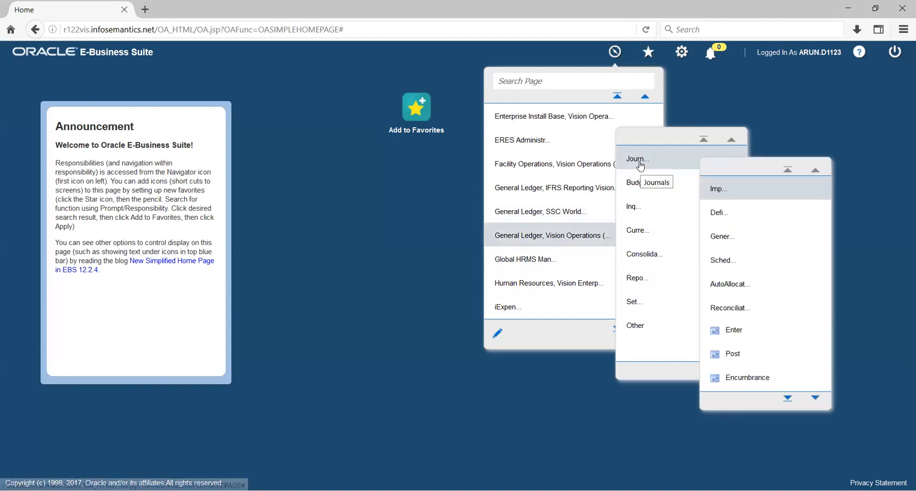
pyautogui.click(730, 334)
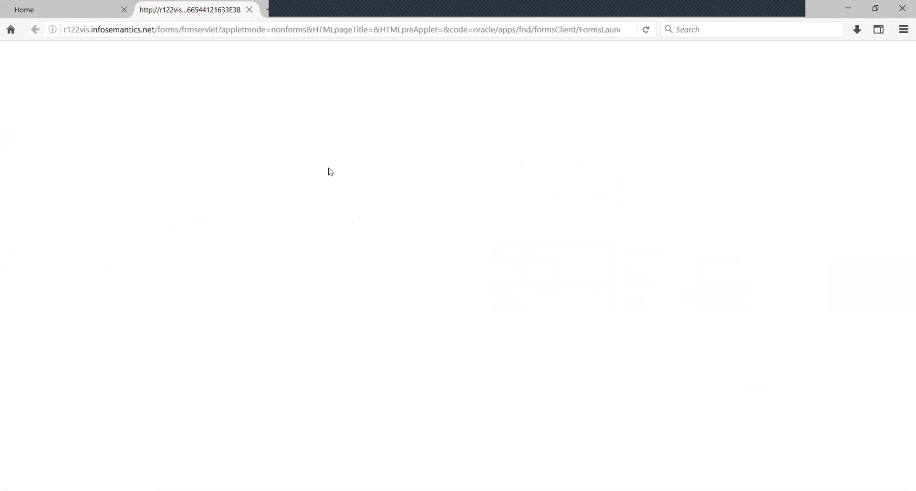
# - Accept the security risk and run the forms application so Enter Journals loads
pyautogui.click(371, 305)
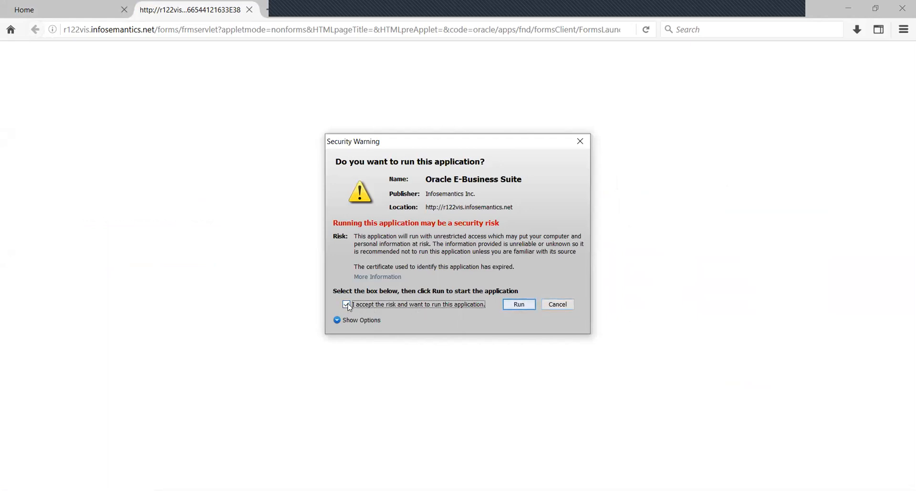
pyautogui.click(521, 308)
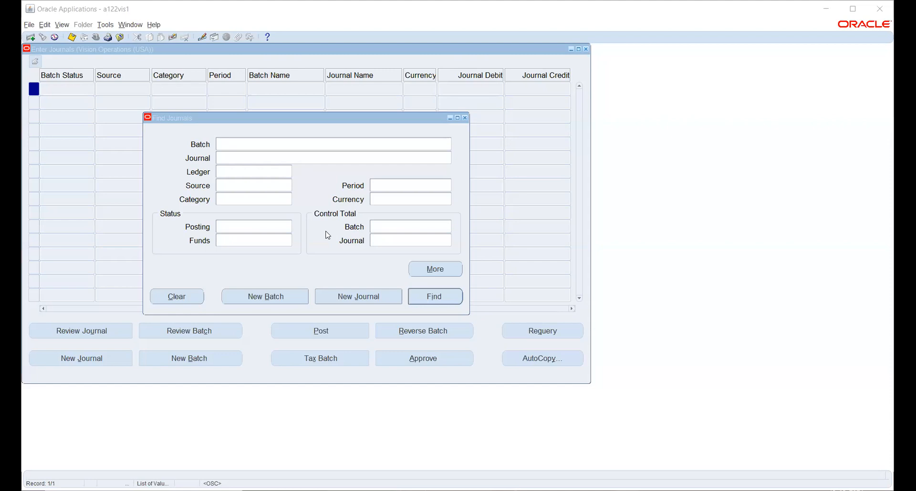
# - Close Find Journals and Enter Journals to return to the General Ledger Navigator
pyautogui.click(465, 118)
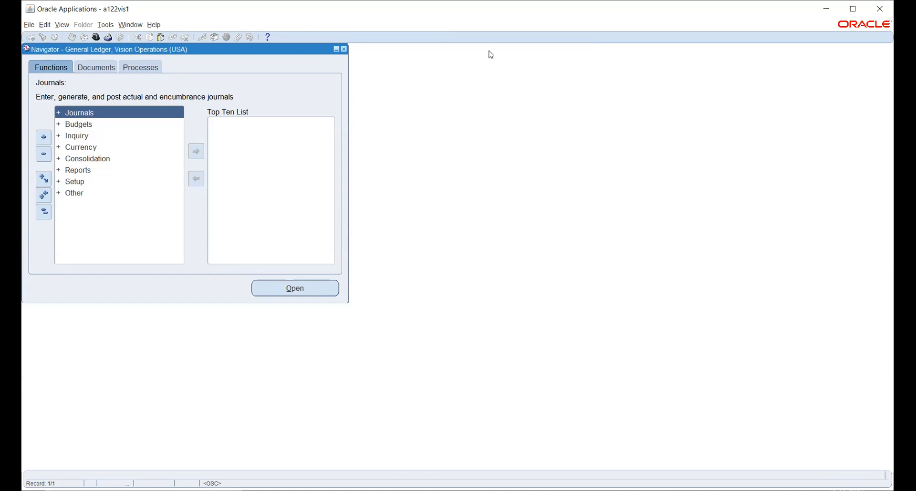
# - Maximize the Oracle Applications window and bring up the Switch Responsibility list
pyautogui.hotkey('alt', 'Tab')
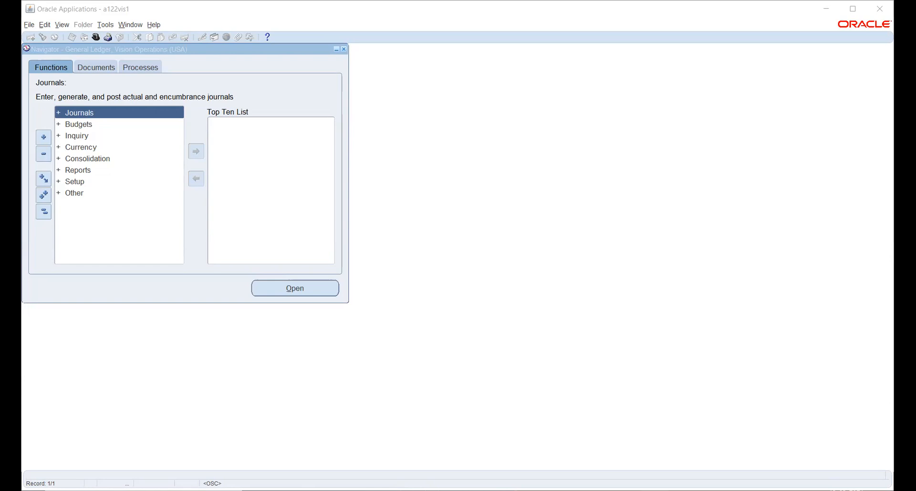
pyautogui.click(852, 14)
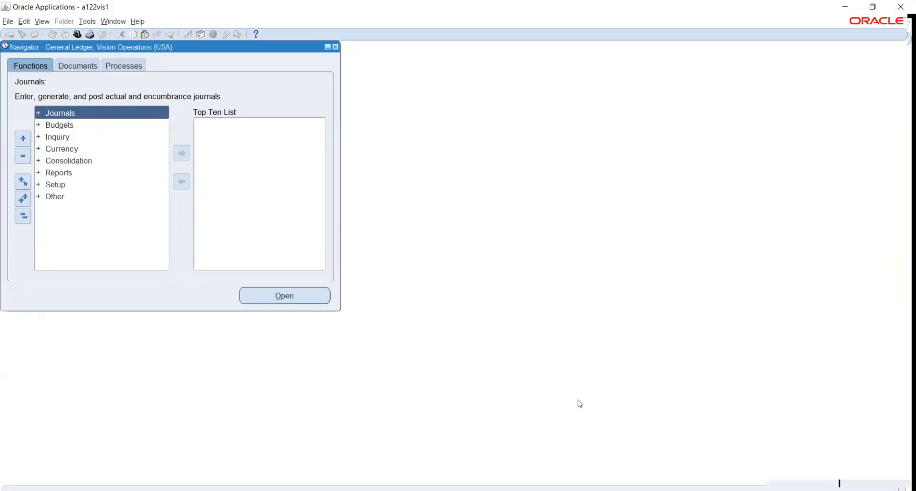
pyautogui.click(802, 484)
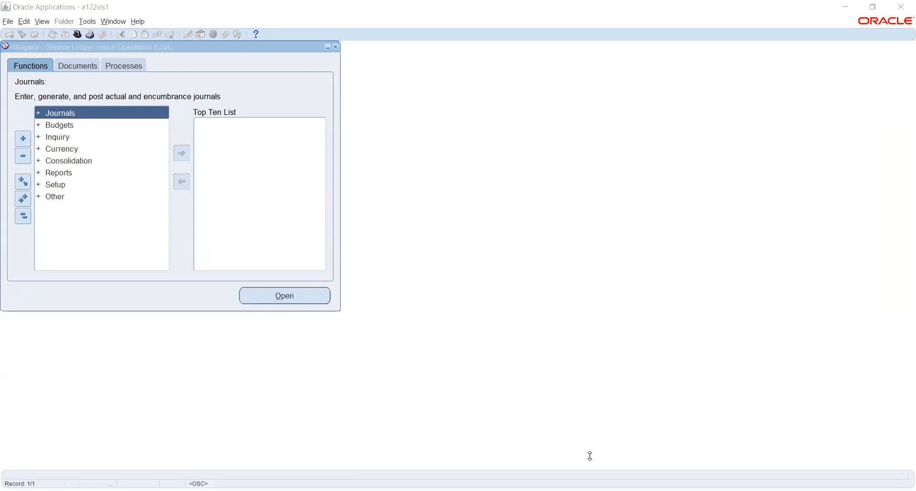
pyautogui.click(49, 232)
pyautogui.click(76, 34)
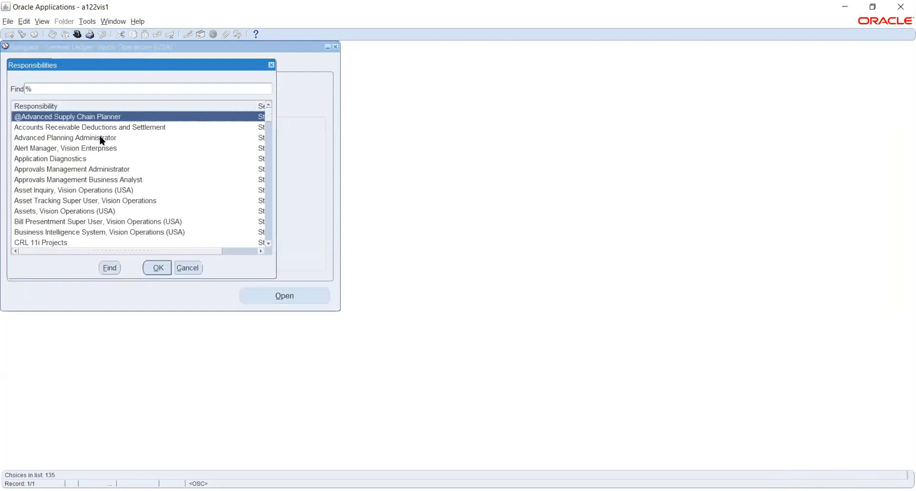
# - Choose System Administrator Vision from the Responsibilities list
pyautogui.doubleClick(108, 139)
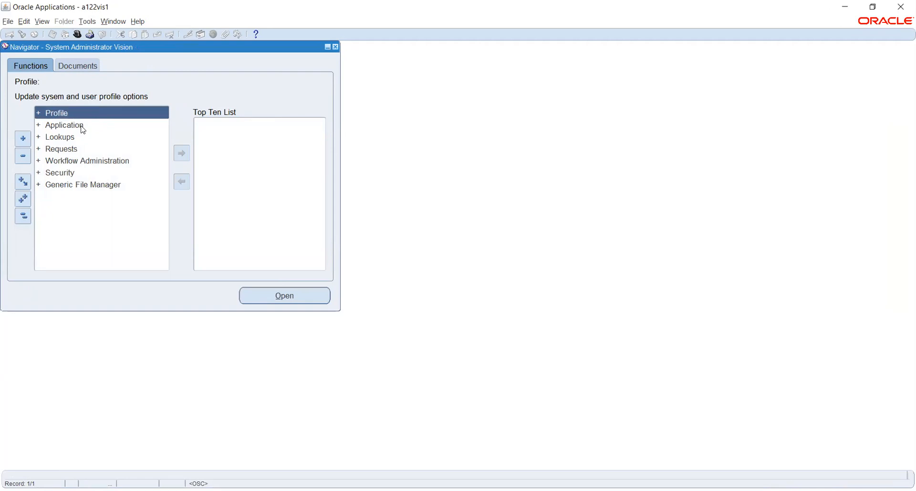
# - Open Security > Responsibility > Define to show the Responsibilities form and find list
pyautogui.click(82, 125)
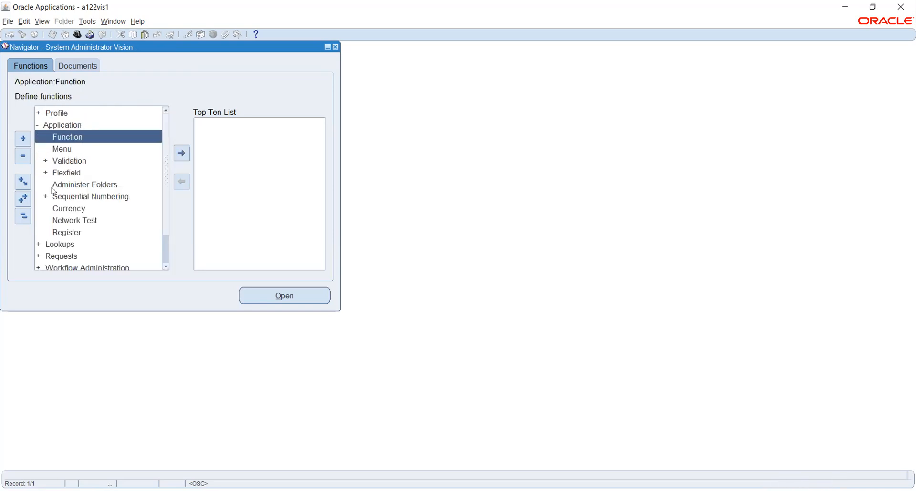
pyautogui.click(24, 217)
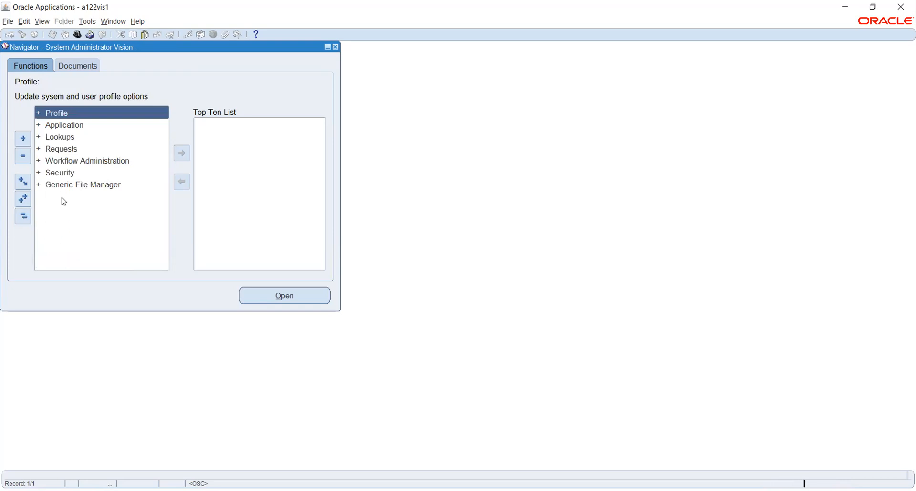
pyautogui.doubleClick(65, 174)
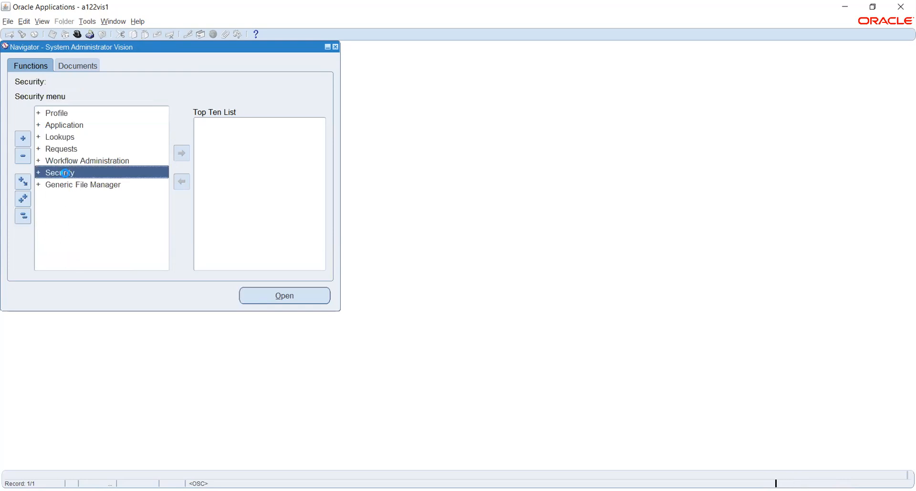
pyautogui.click(65, 173)
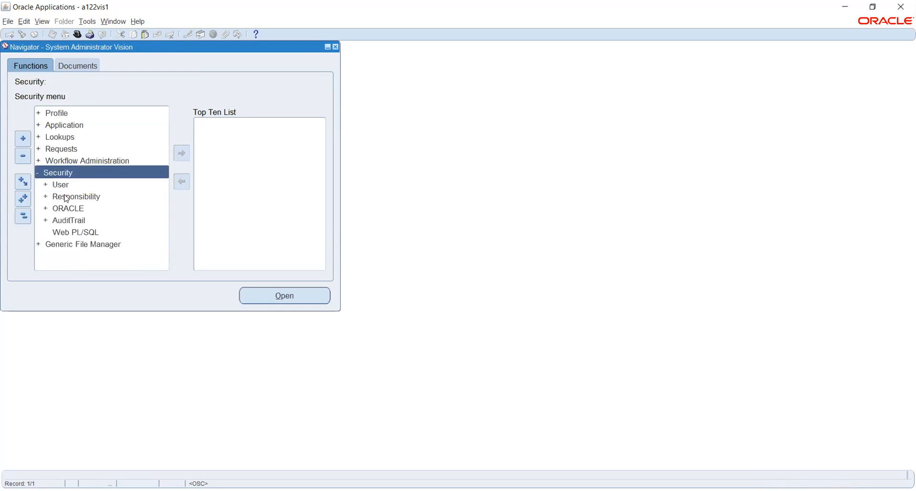
pyautogui.doubleClick(66, 199)
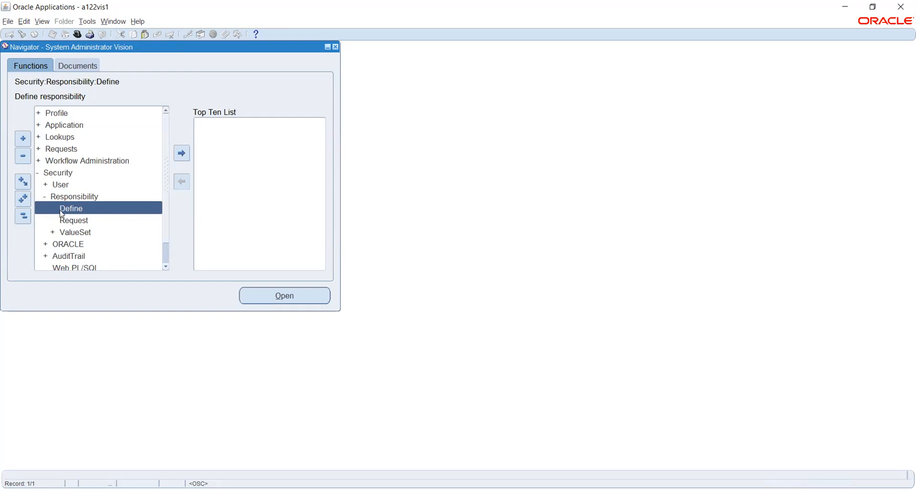
pyautogui.doubleClick(60, 210)
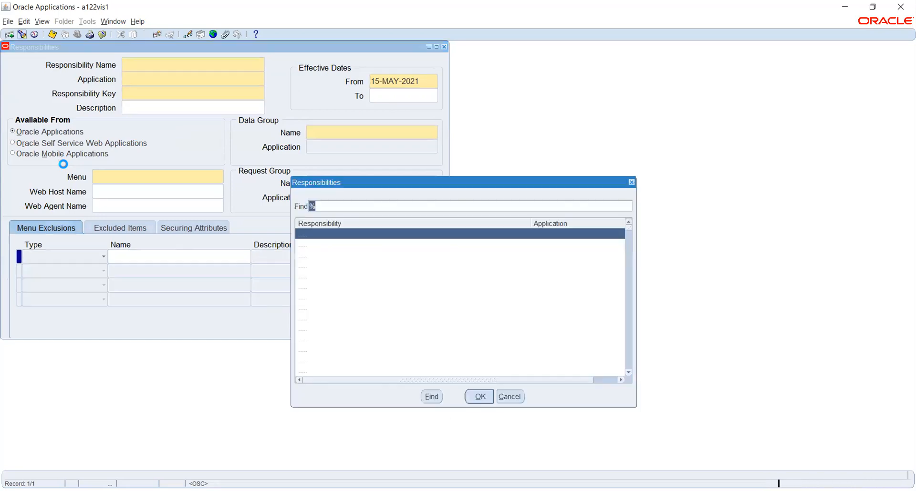
# - Search 'gen' and load General Ledger Inquiry (menu GL_USER) into the Responsibilities form
pyautogui.write('g')
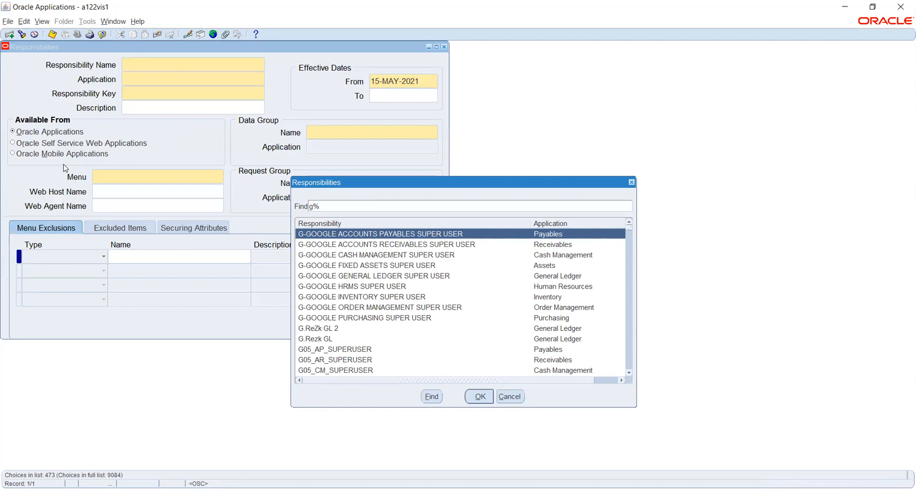
pyautogui.write('e')
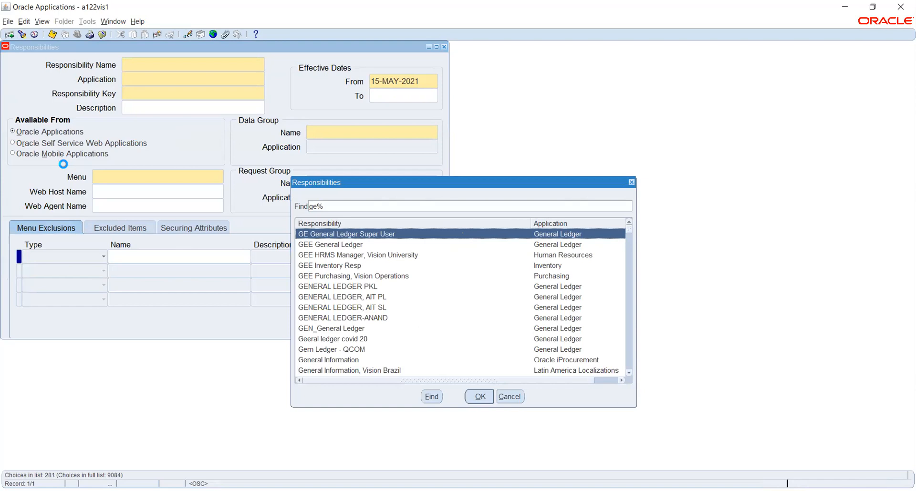
pyautogui.write('n')
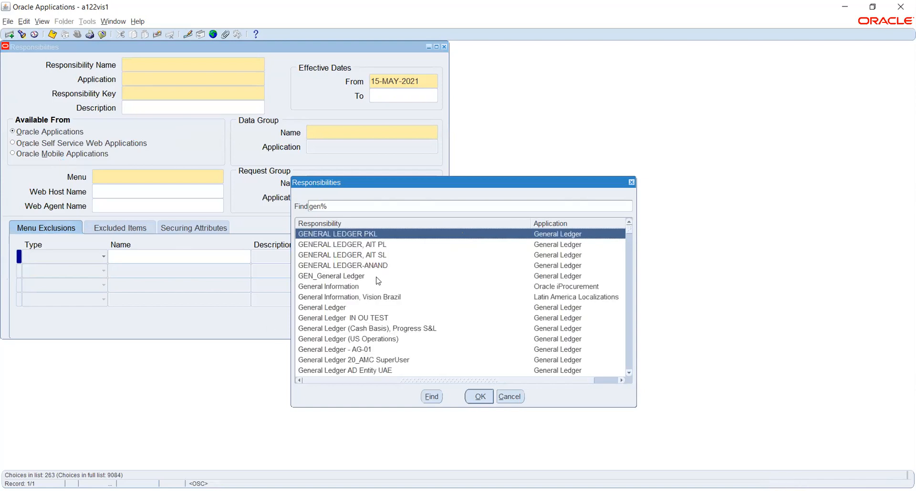
pyautogui.scroll(-4, 362, 308)
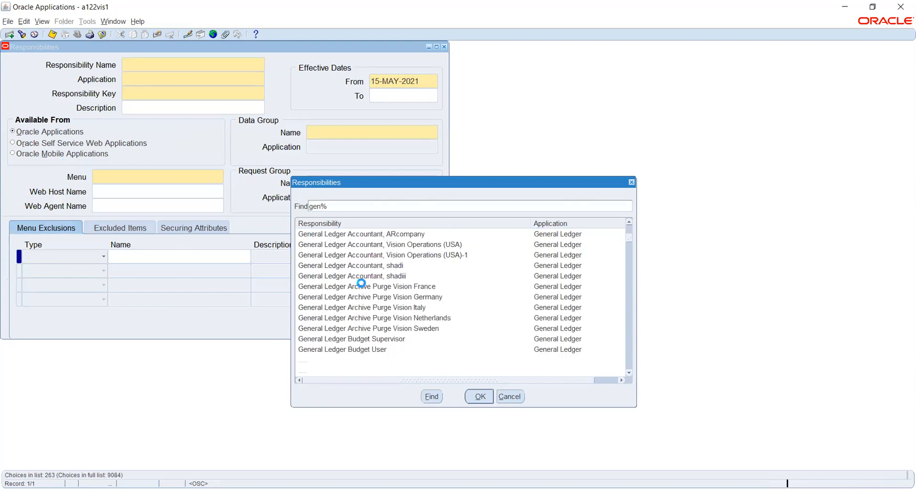
pyautogui.scroll(-5, 363, 289)
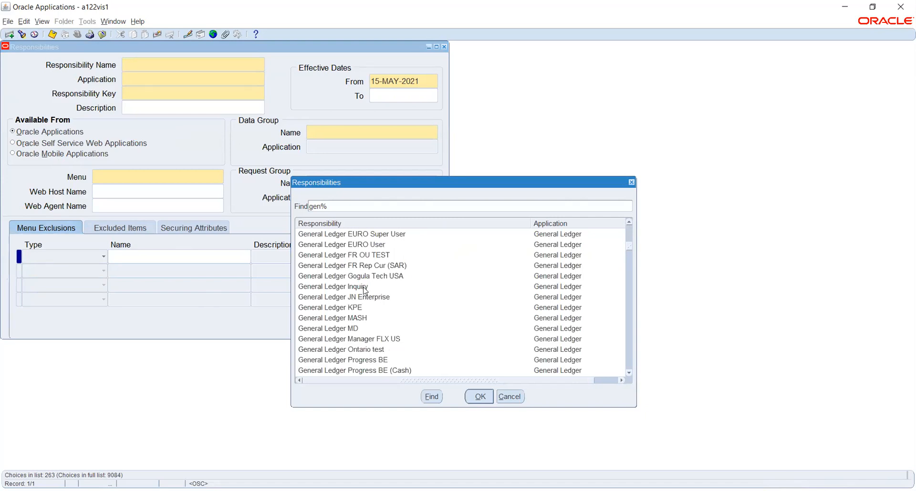
pyautogui.click(359, 287)
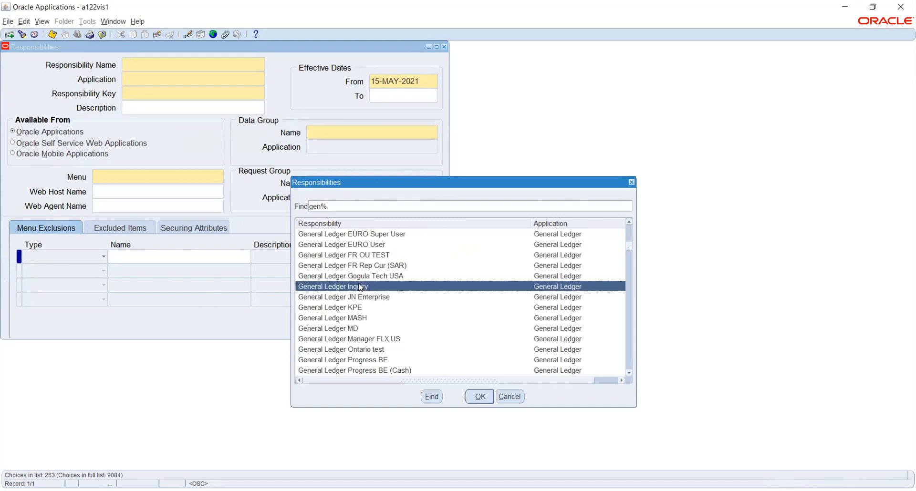
pyautogui.click(480, 397)
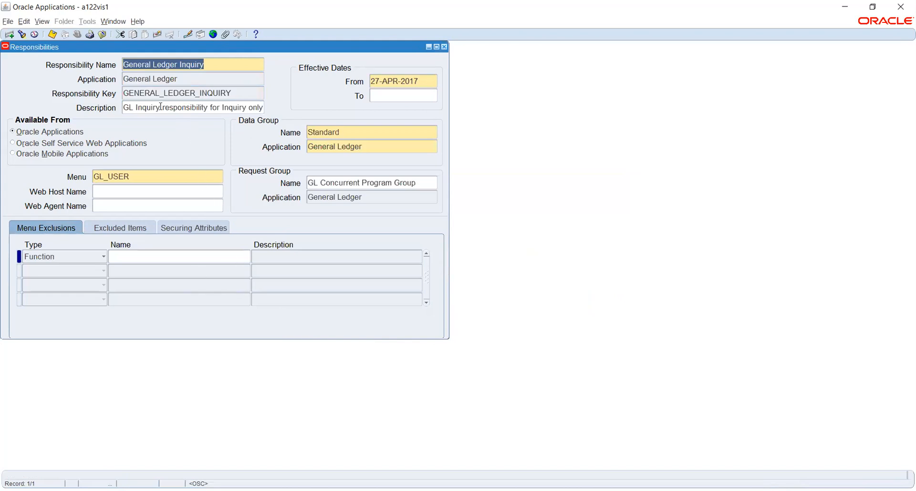
pyautogui.click(182, 79)
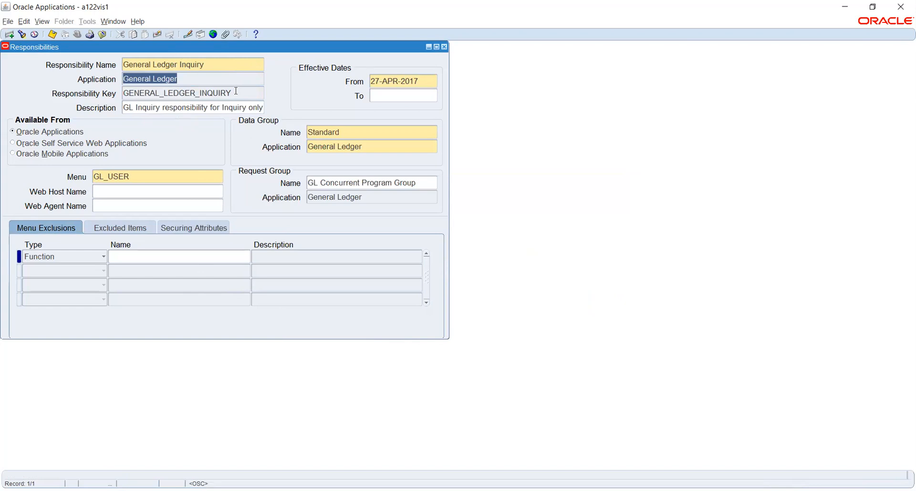
pyautogui.click(428, 81)
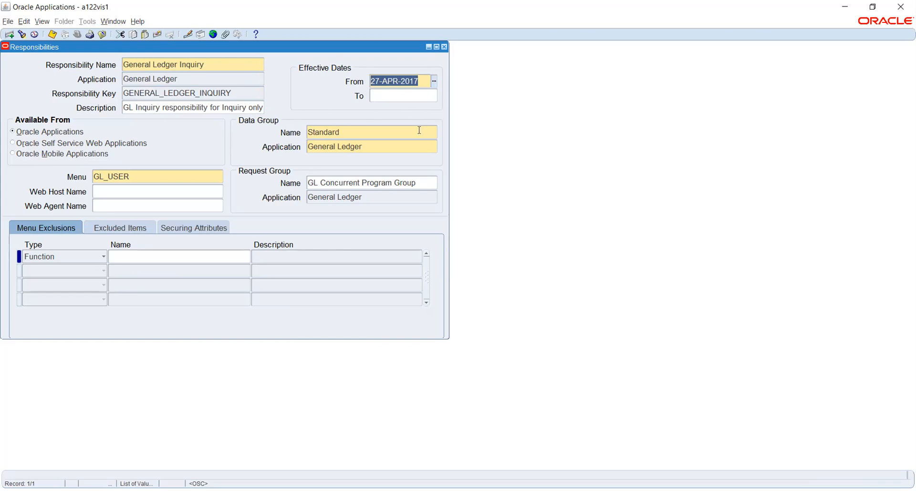
pyautogui.click(400, 134)
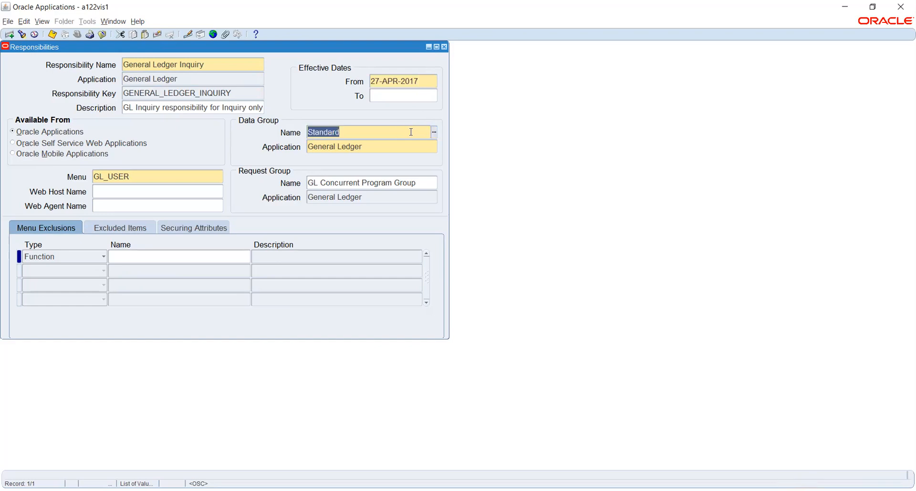
pyautogui.click(433, 133)
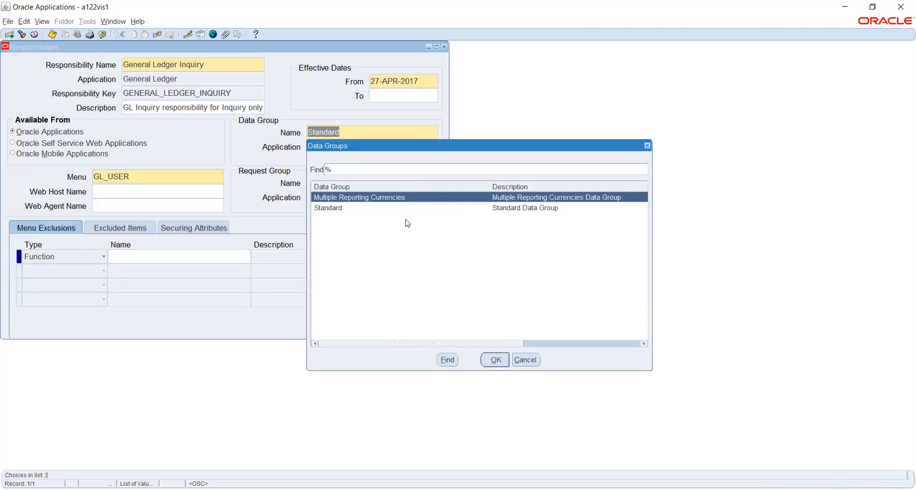
pyautogui.click(351, 209)
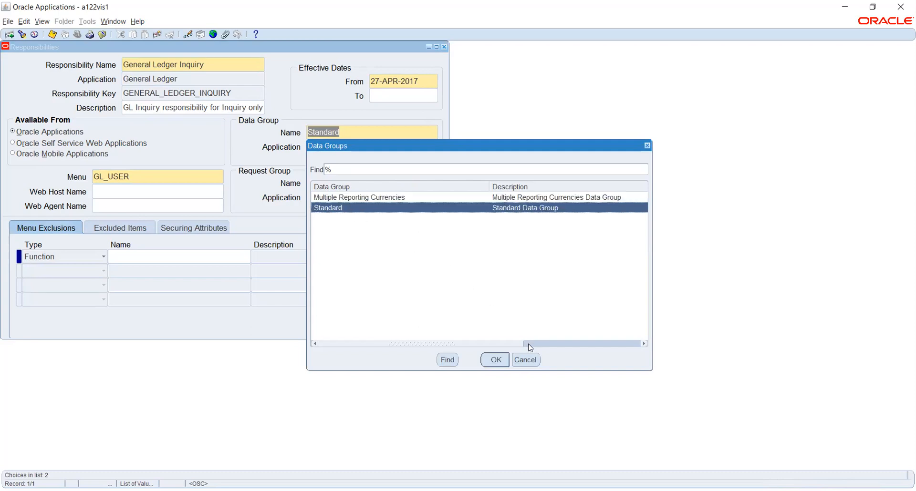
pyautogui.click(525, 363)
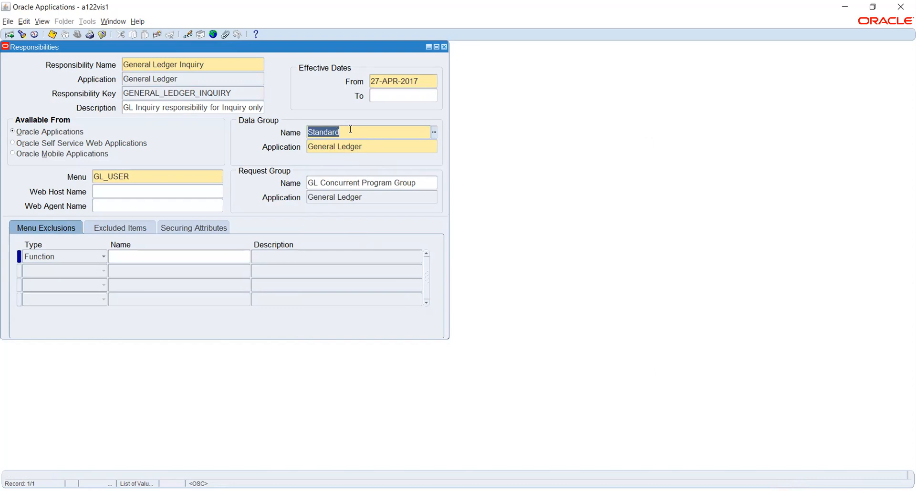
pyautogui.click(369, 148)
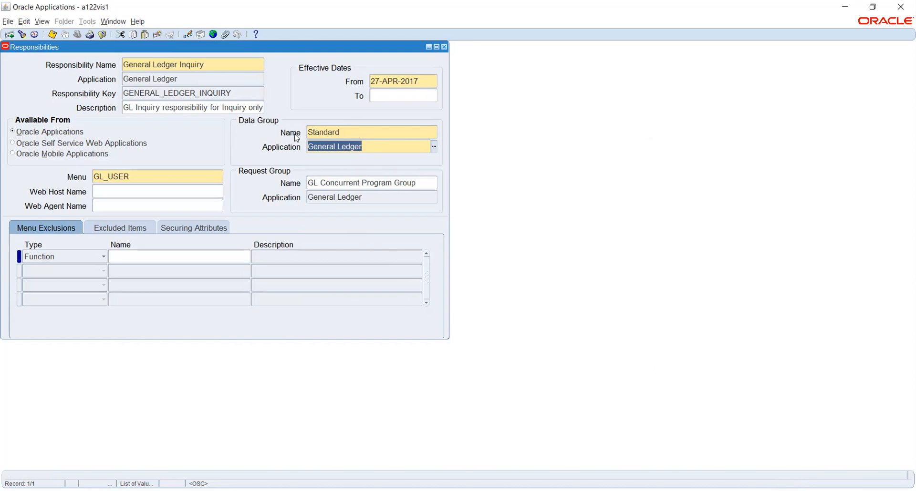
pyautogui.click(145, 176)
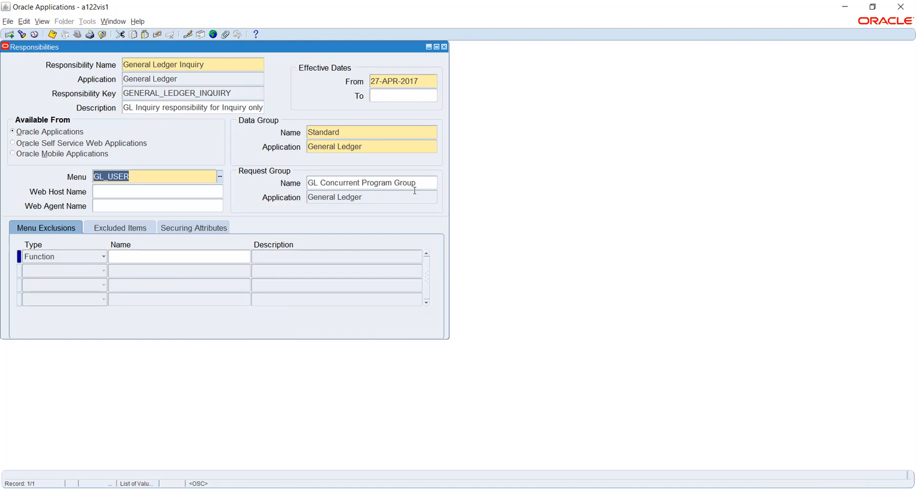
pyautogui.click(391, 201)
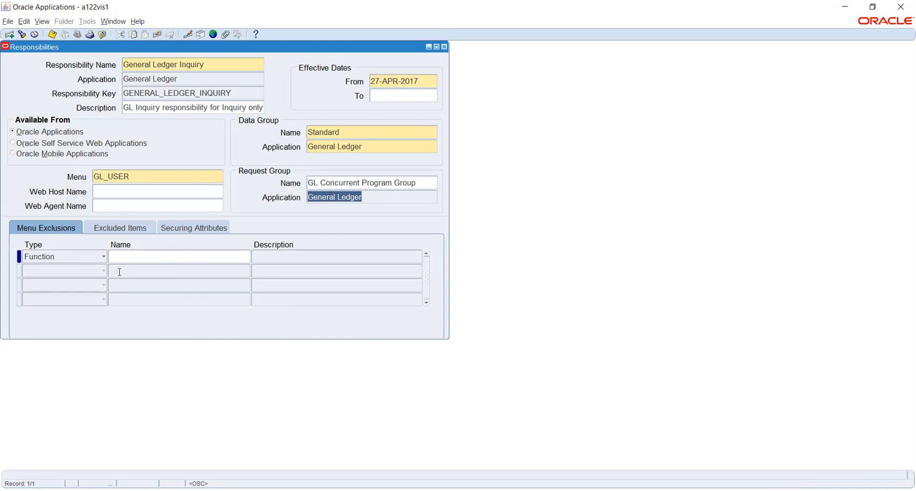
# - Start a Function-type menu exclusion row and bring up its Functions list of values
pyautogui.click(122, 257)
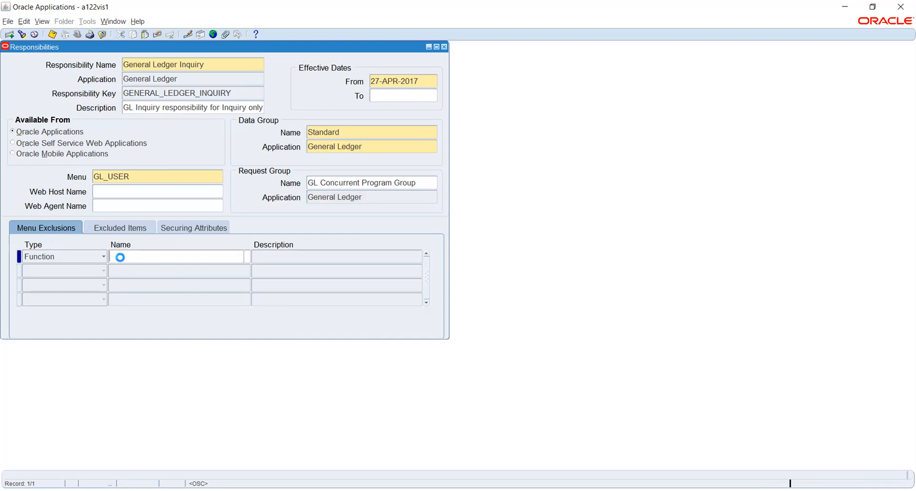
pyautogui.click(89, 258)
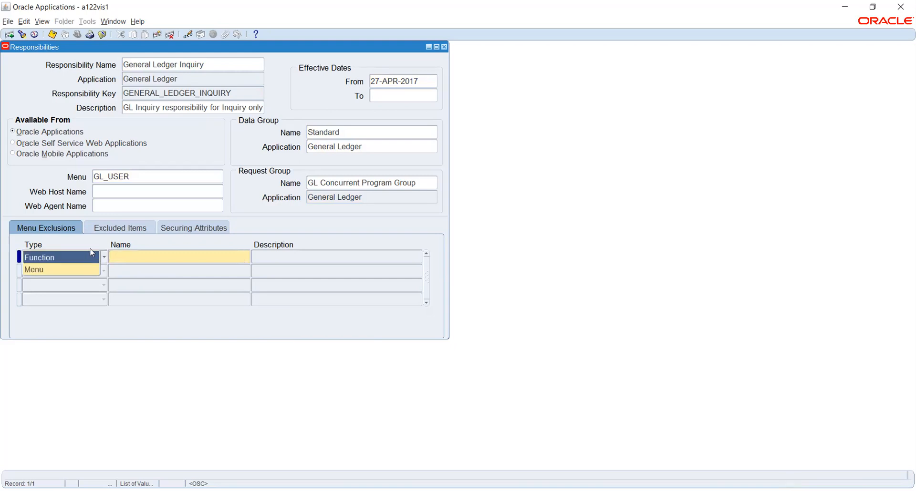
pyautogui.click(88, 242)
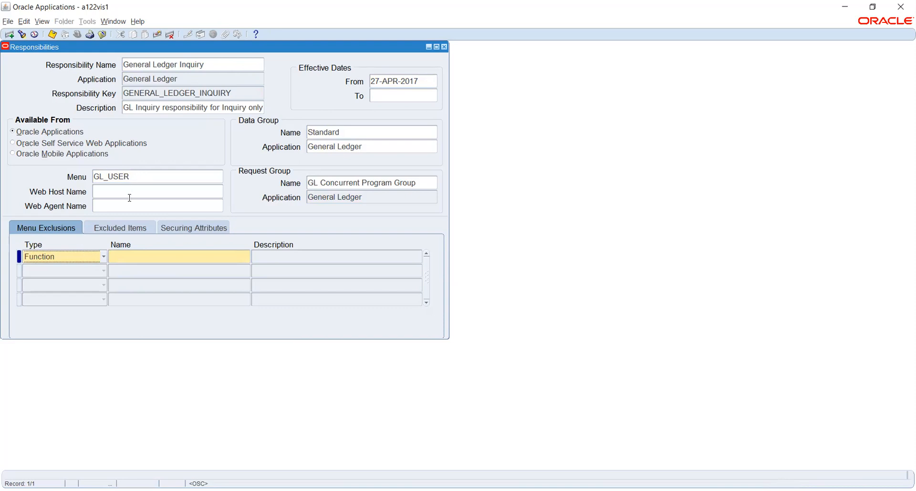
pyautogui.click(156, 258)
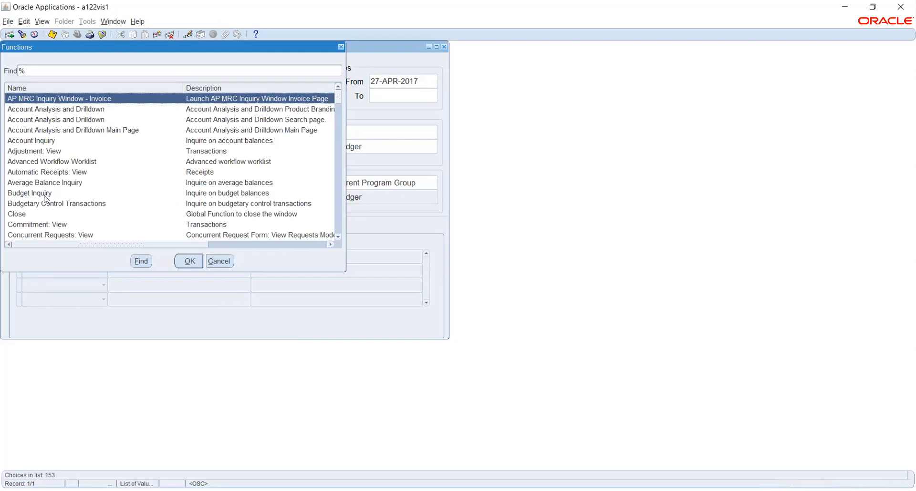
# - Highlight Budget Inquiry, then cancel the Functions list, leaving the exclusion name blank
pyautogui.click(43, 195)
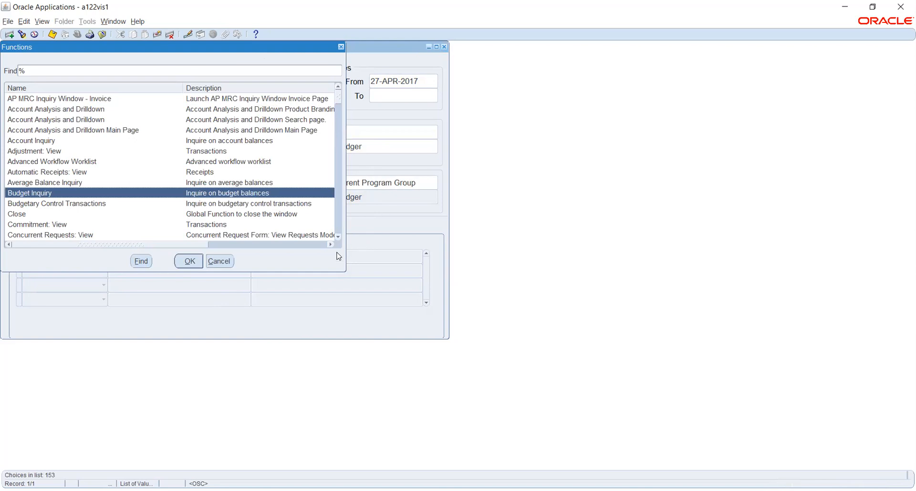
pyautogui.click(213, 265)
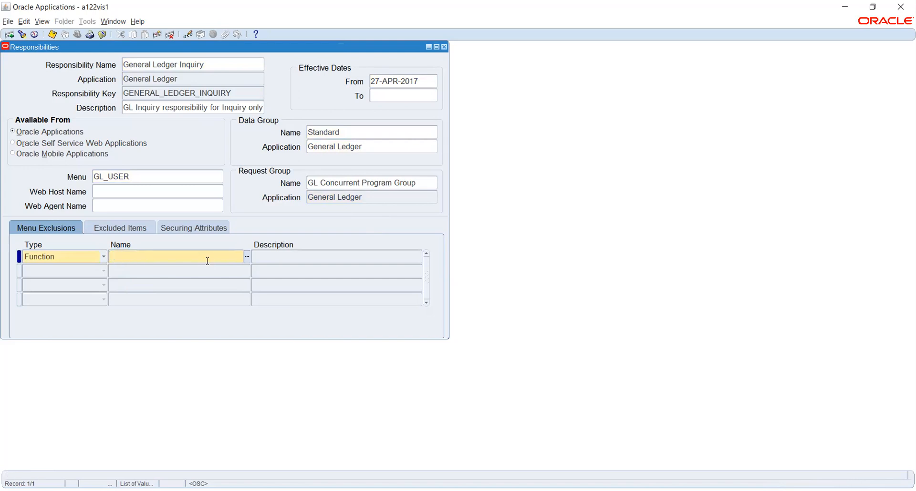
# - Clear the blank function exclusion row left after the 'Field must be entered' error
pyautogui.click(136, 192)
pyautogui.click(154, 38)
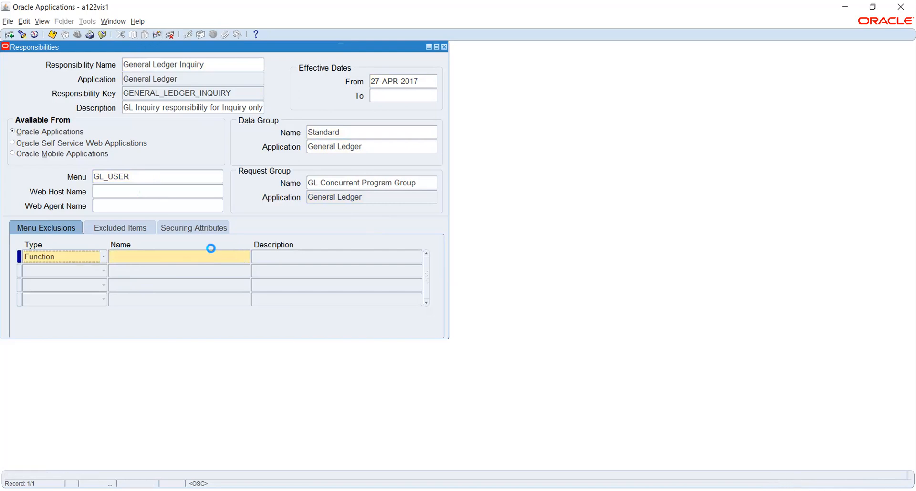
pyautogui.click(125, 202)
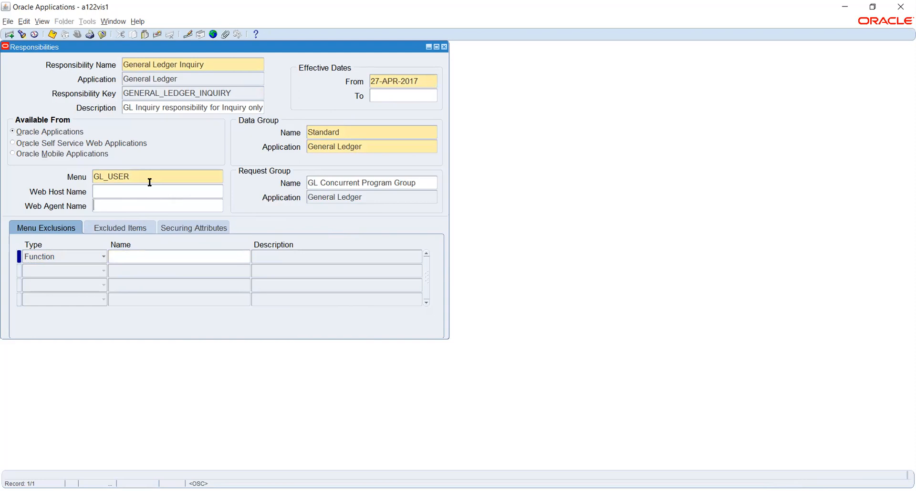
# - Leave availability on Oracle Applications and close the Responsibilities window
pyautogui.click(12, 133)
pyautogui.click(445, 47)
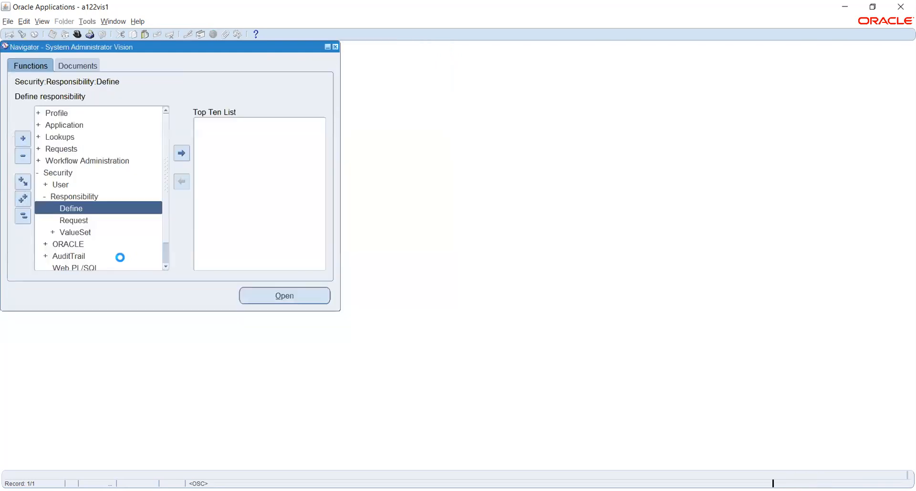
# - Open Request Groups, query all groups, browse to Super User Reports, and bring up Find
pyautogui.click(78, 220)
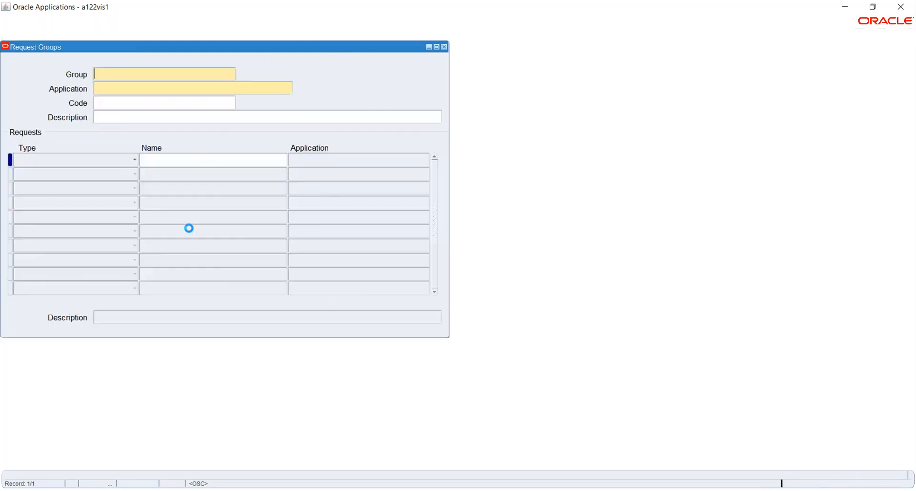
pyautogui.hotkey('ctrl', 'F11')
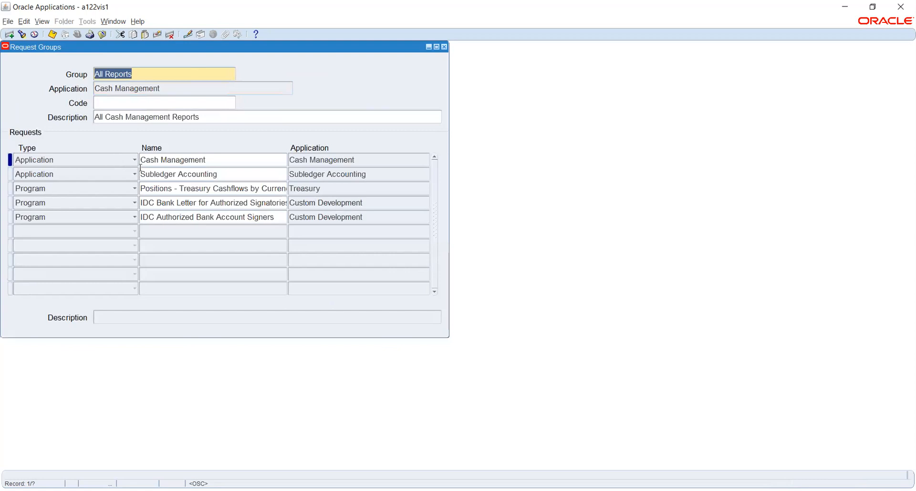
pyautogui.press('Down')
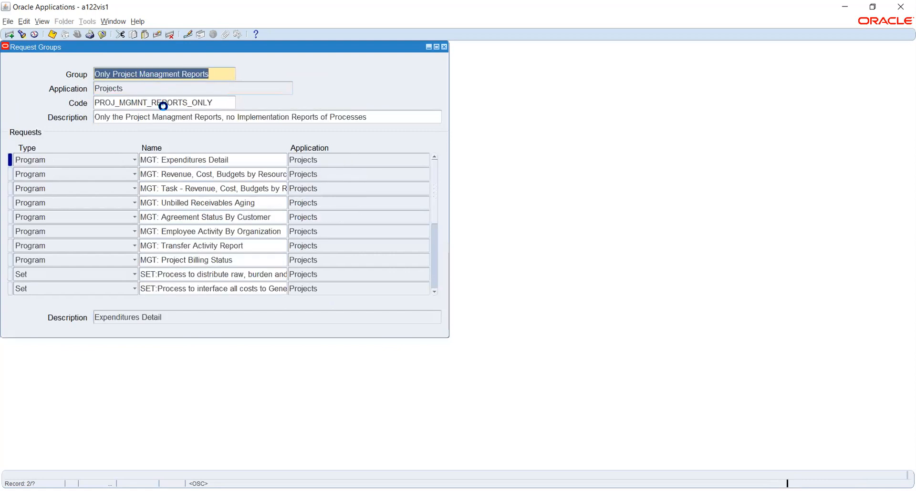
pyautogui.press('Down')
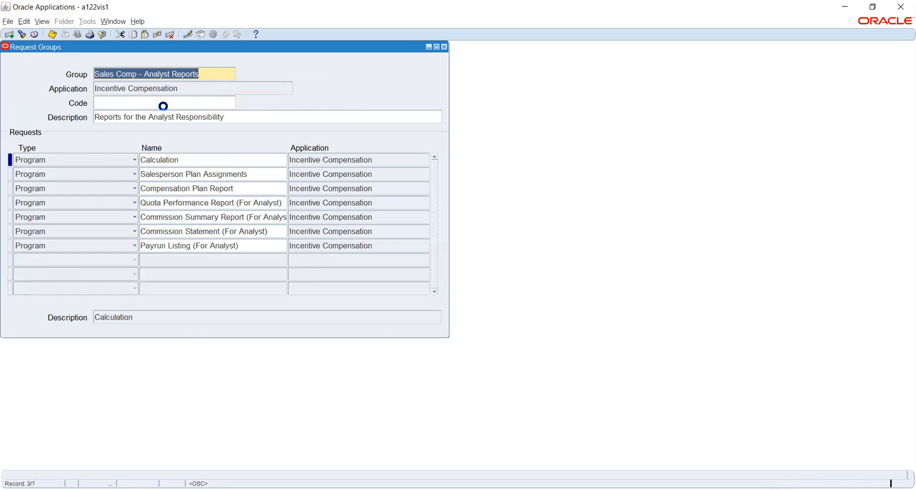
pyautogui.press('Down')
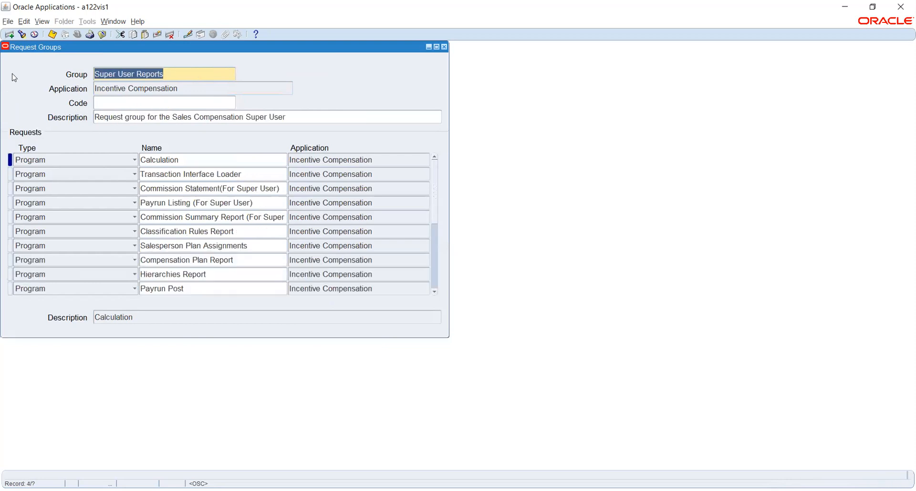
pyautogui.click(21, 34)
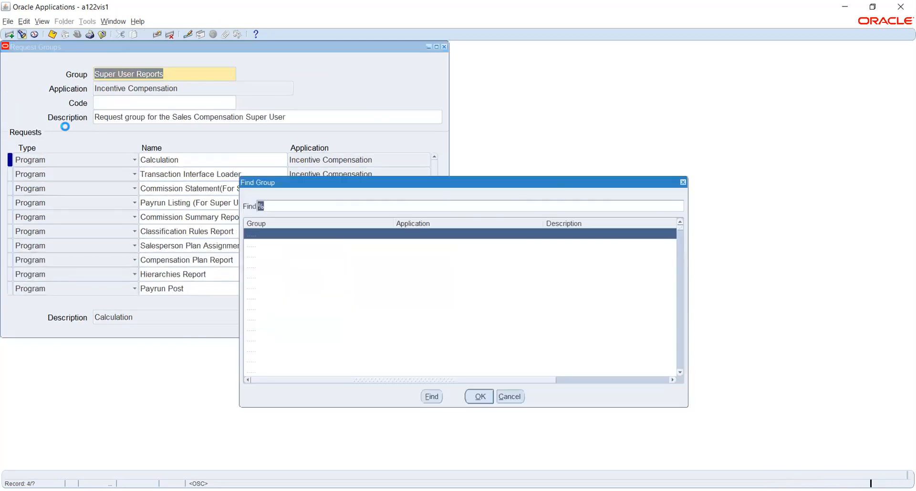
# - Search 'a%l' in the Find Group list and load the All Fin Reports group
pyautogui.write('a%')
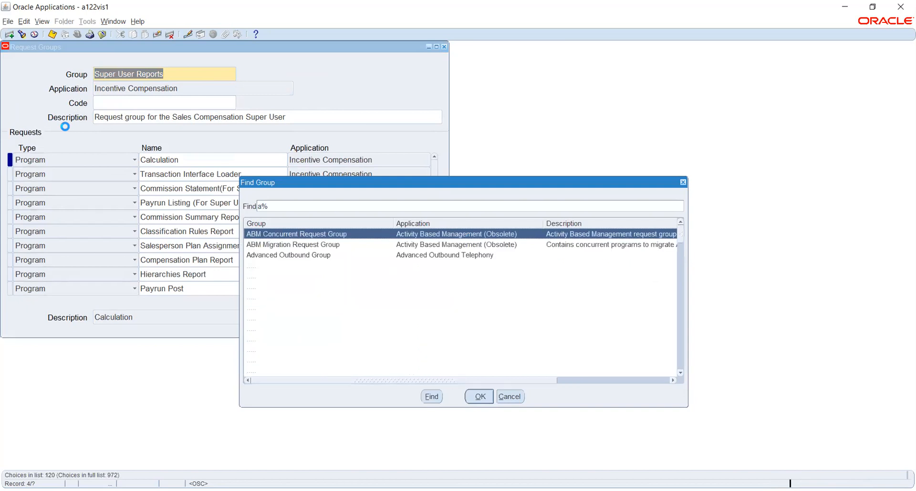
pyautogui.write('l')
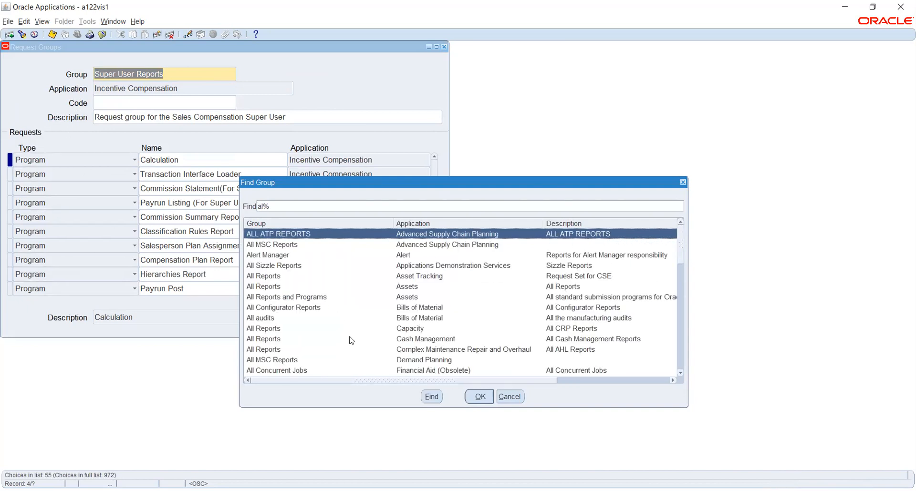
pyautogui.scroll(-1, 353, 330)
pyautogui.scroll(-1, 353, 330)
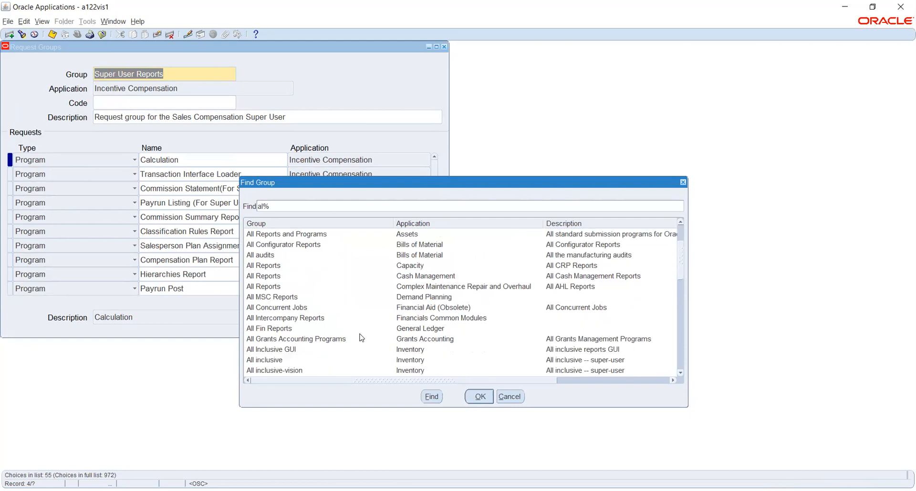
pyautogui.click(373, 328)
pyautogui.click(480, 397)
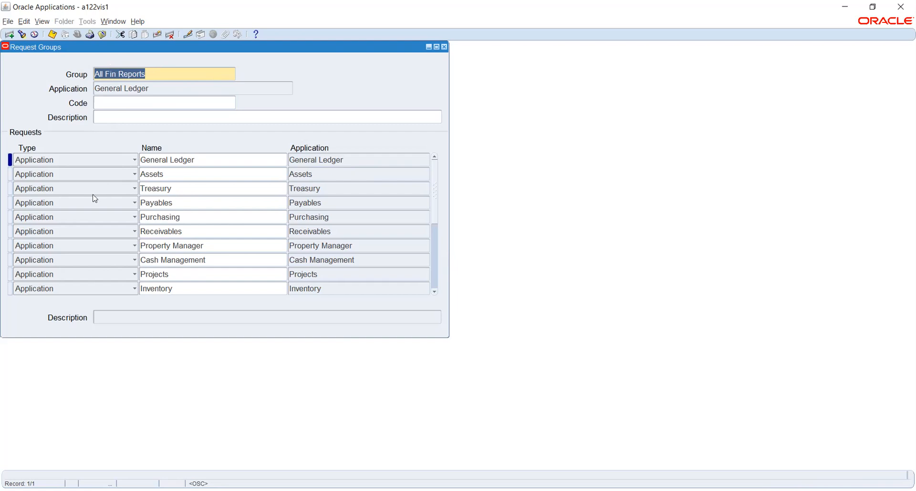
# - Change the first General Ledger request's type to Program, leaving its name blank
pyautogui.click(185, 199)
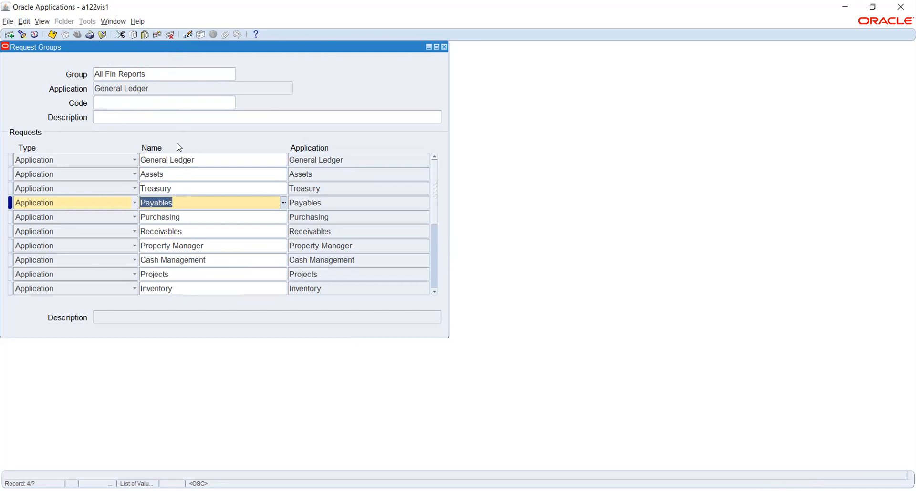
pyautogui.click(170, 161)
pyautogui.doubleClick(172, 160)
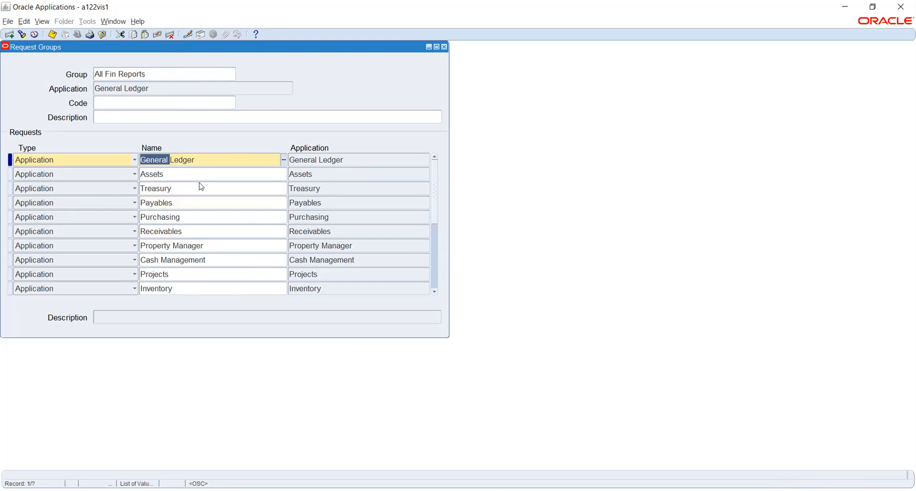
pyautogui.click(126, 163)
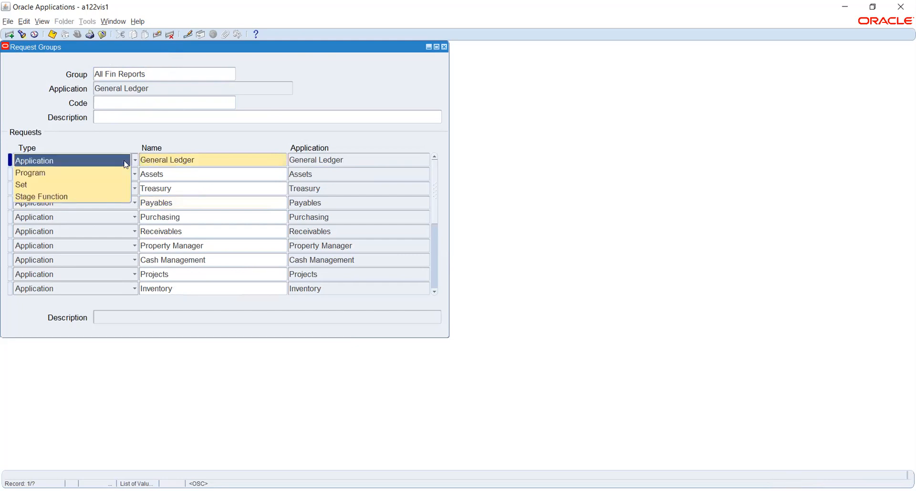
pyautogui.click(120, 172)
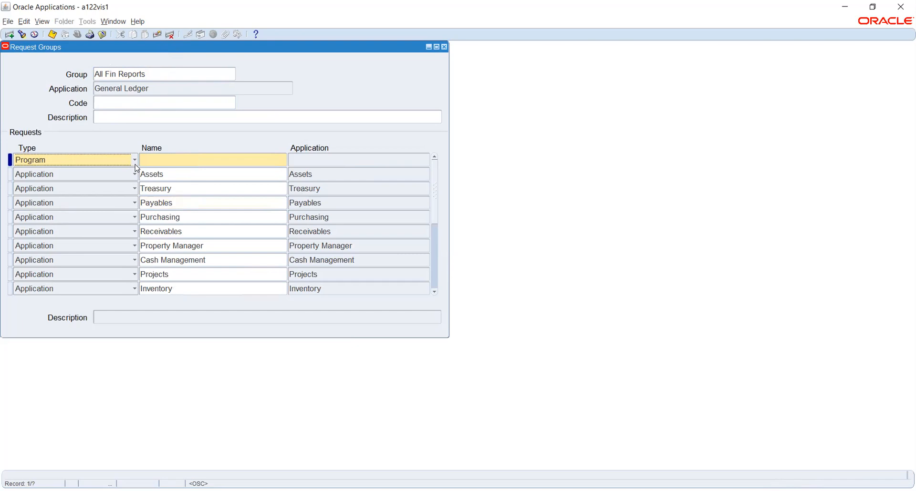
pyautogui.click(135, 165)
pyautogui.click(162, 156)
pyautogui.click(284, 161)
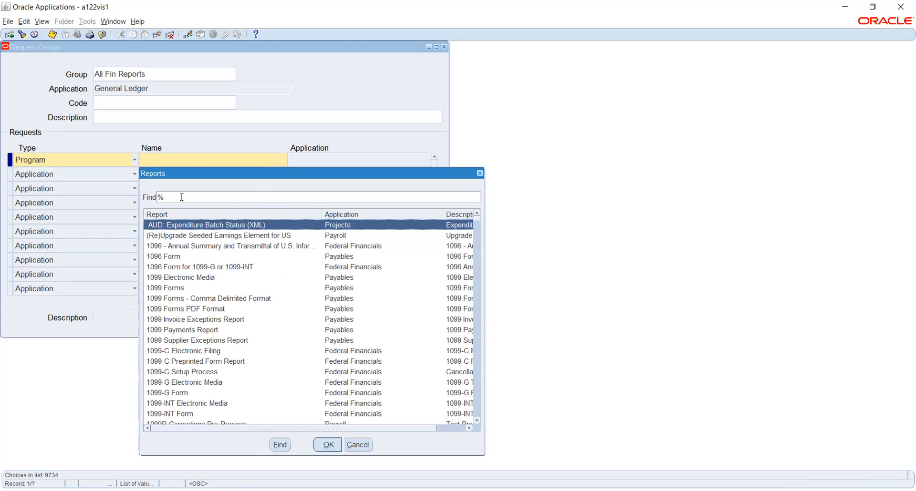
pyautogui.click(366, 440)
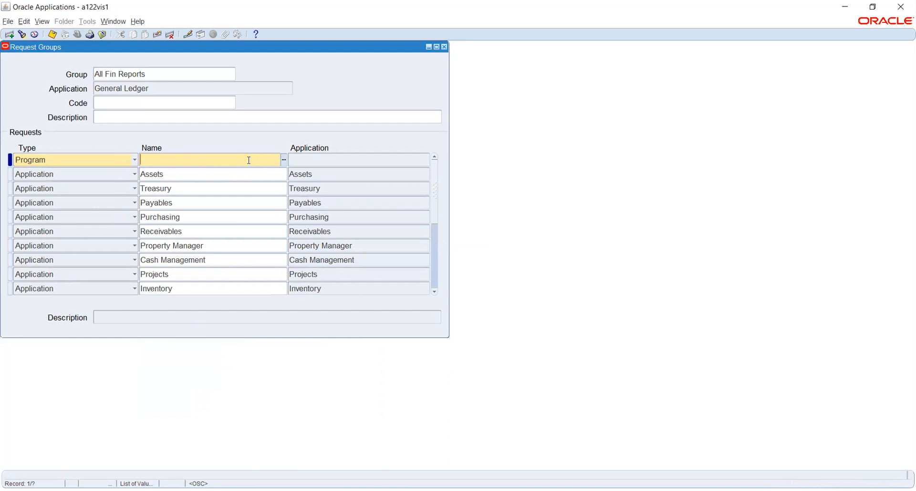
# - Cancel the Reports list, keep type Program, and clear the blank first request row
pyautogui.click(285, 164)
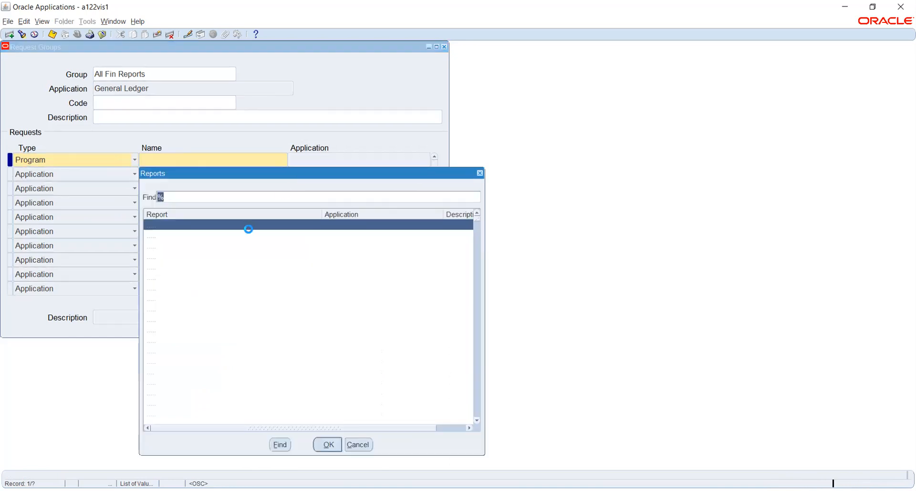
pyautogui.click(203, 197)
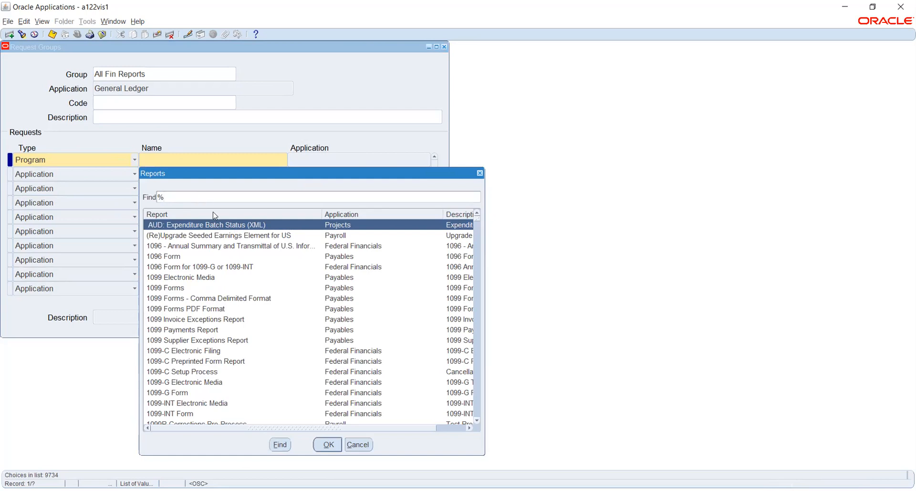
pyautogui.click(361, 448)
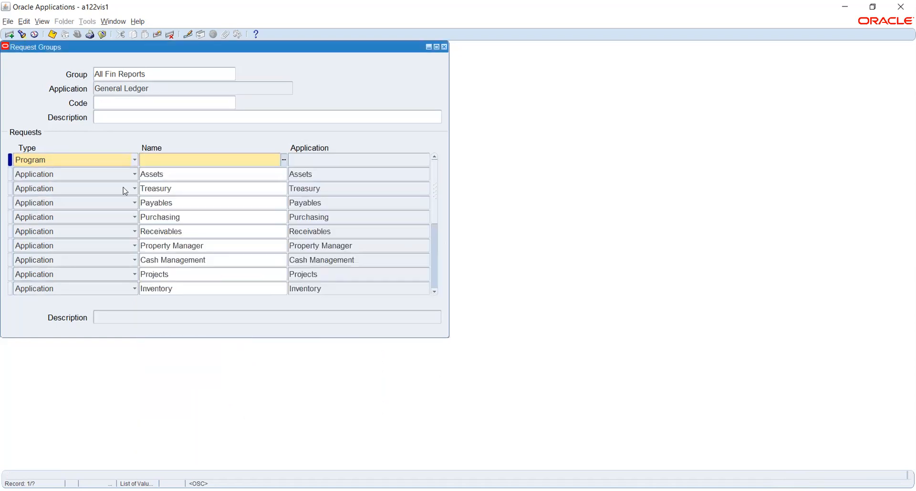
pyautogui.click(121, 161)
pyautogui.click(123, 160)
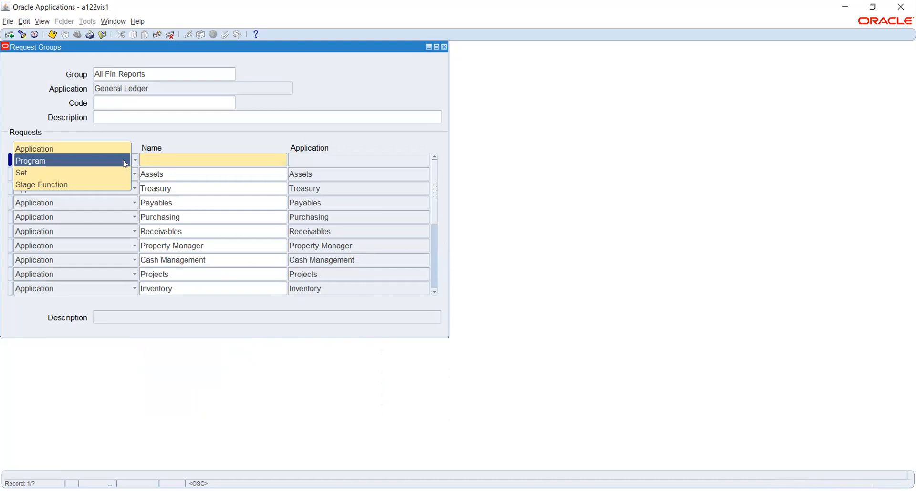
pyautogui.click(125, 164)
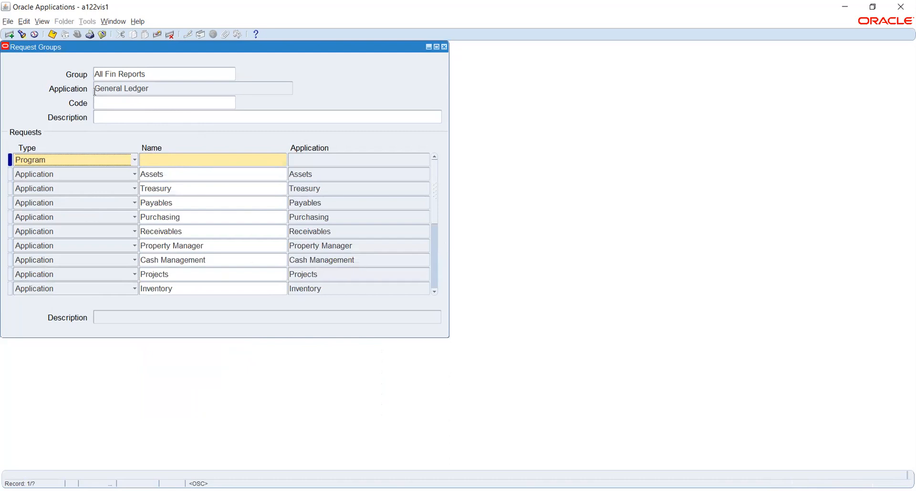
pyautogui.press('Tab')
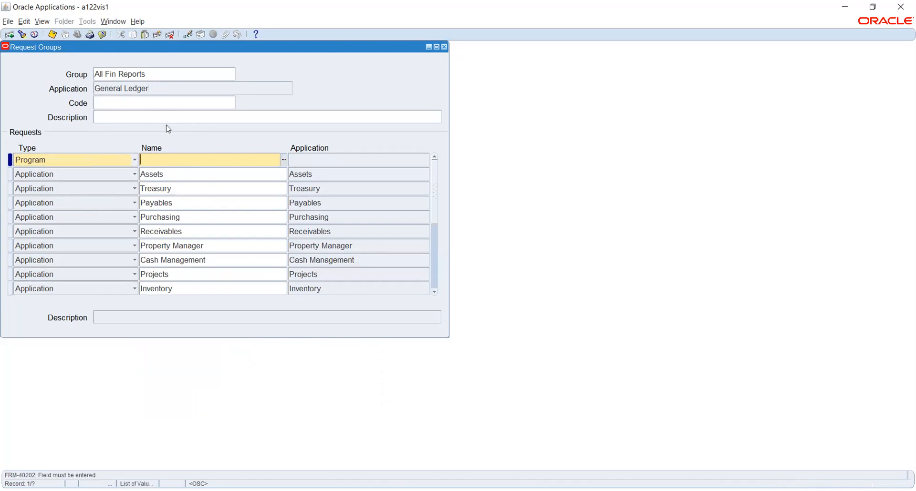
pyautogui.click(157, 34)
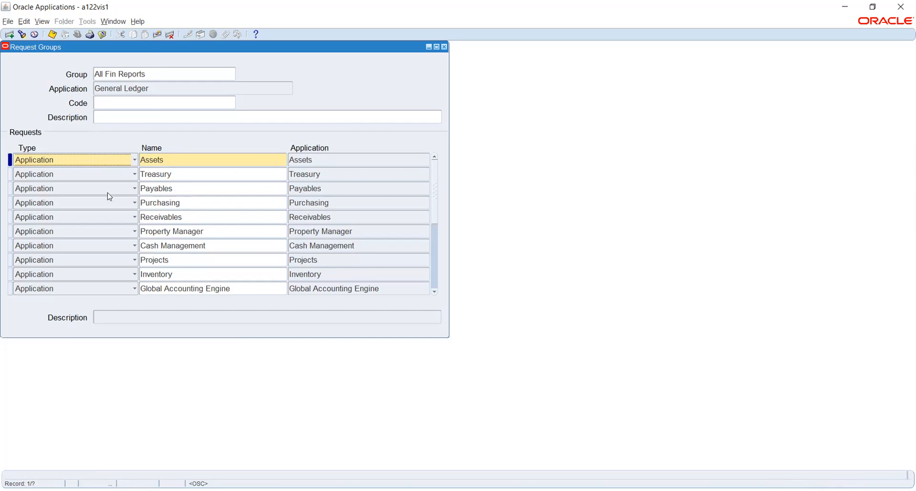
# - Close Request Groups and launch Application > Menu from the Navigator
pyautogui.moveTo(311, 48); pyautogui.dragTo(326, 67)
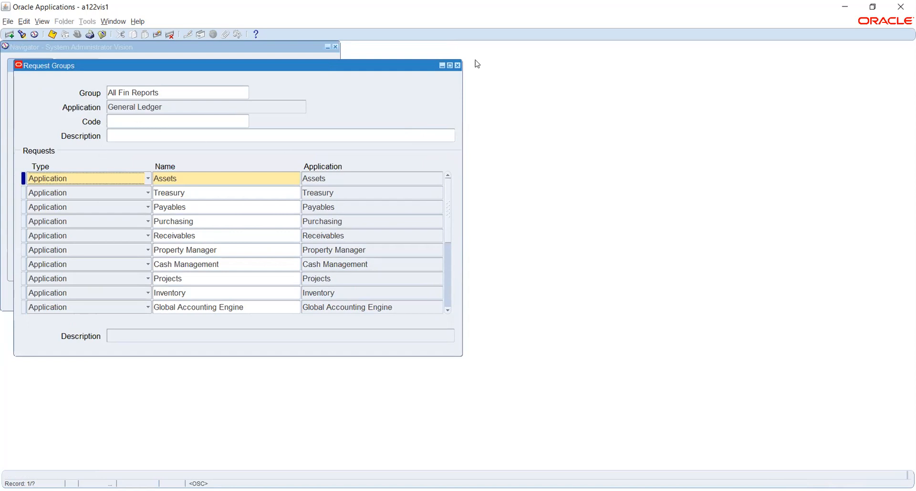
pyautogui.click(458, 66)
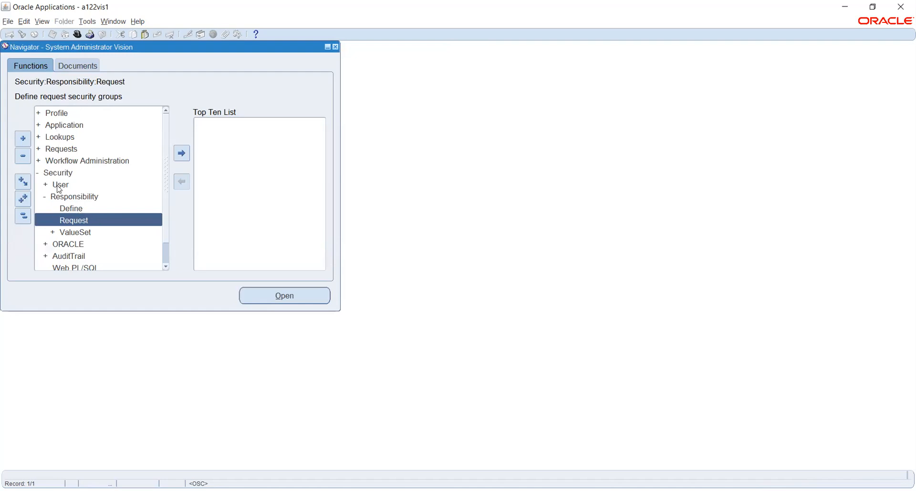
pyautogui.click(57, 125)
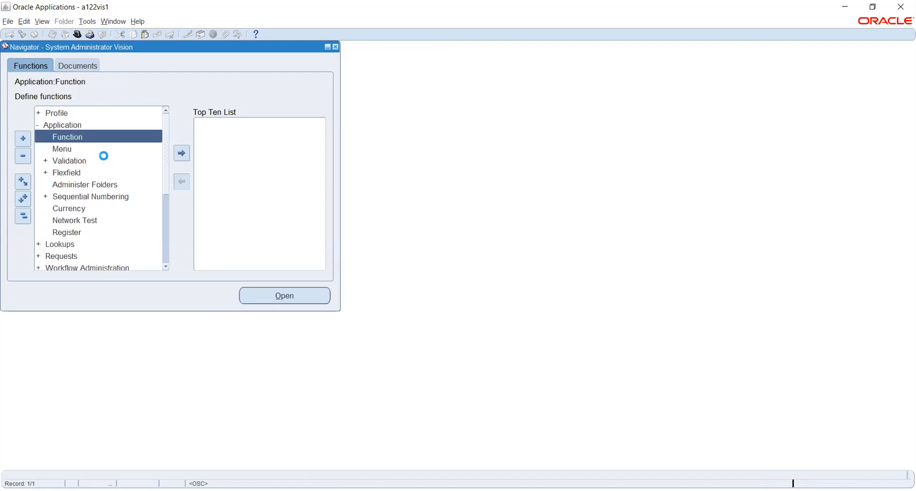
pyautogui.click(62, 148)
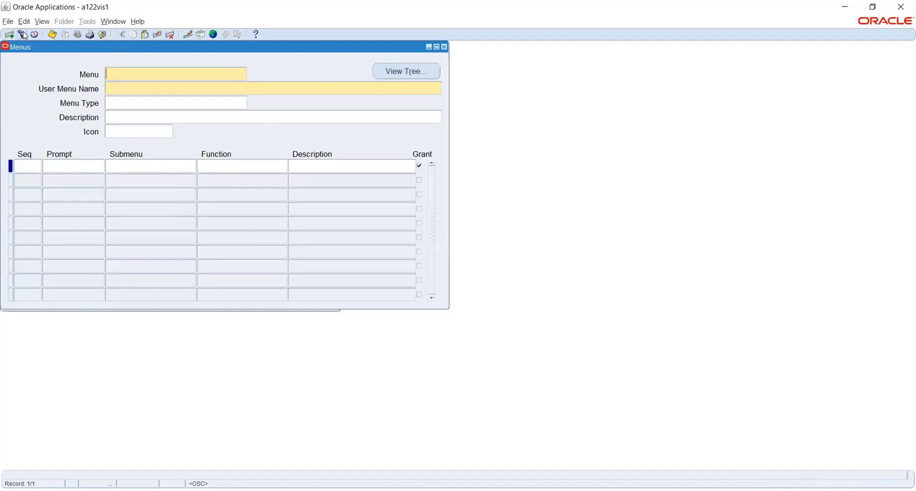
# - Search the Find Menu list for 'gl' and scroll through the matching menus
pyautogui.click(22, 34)
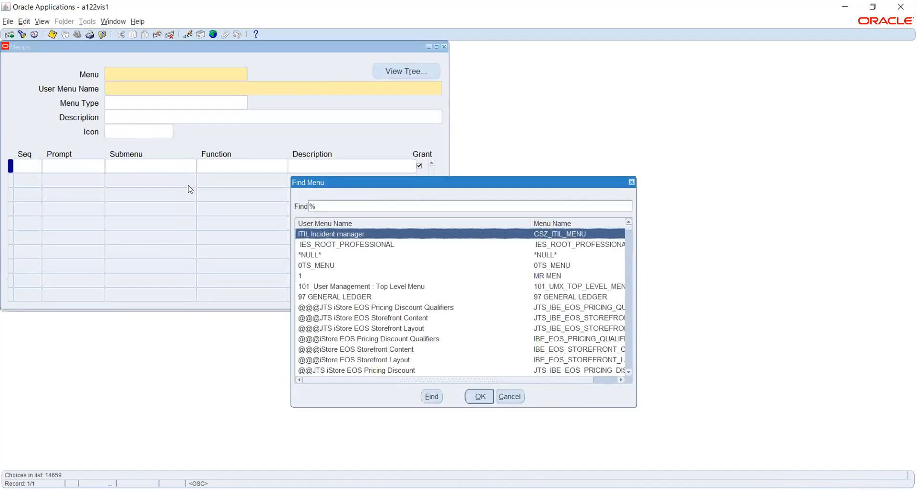
pyautogui.write('g')
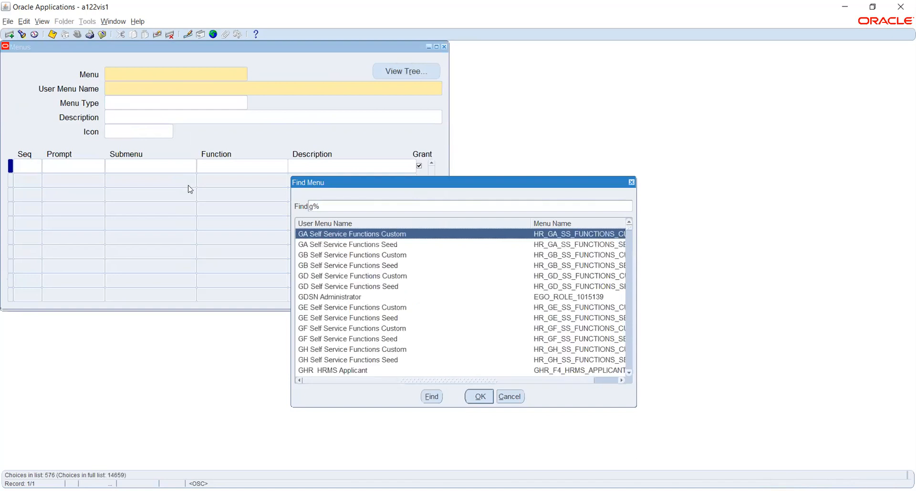
pyautogui.write('l')
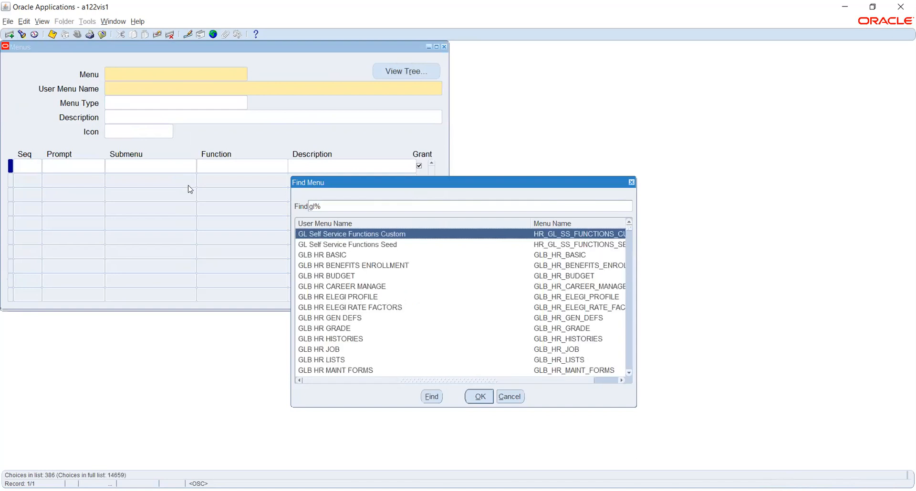
pyautogui.scroll(-2, 347, 324)
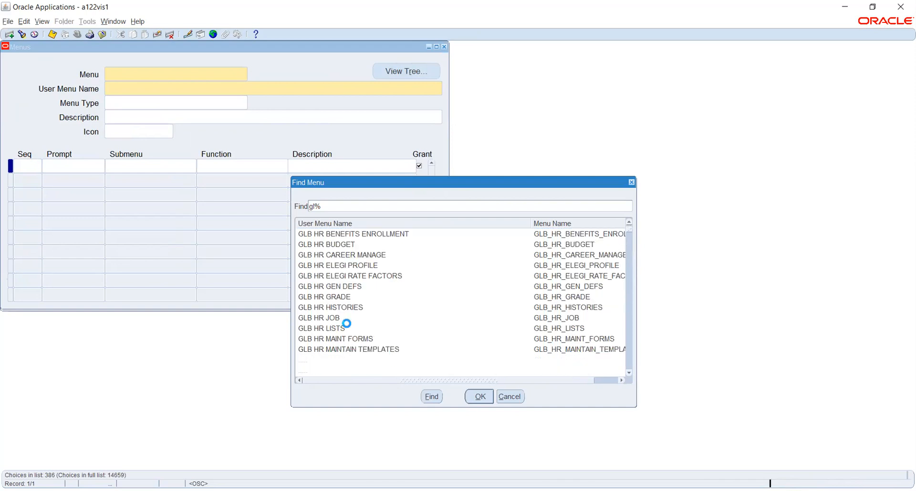
pyautogui.scroll(-5, 347, 323)
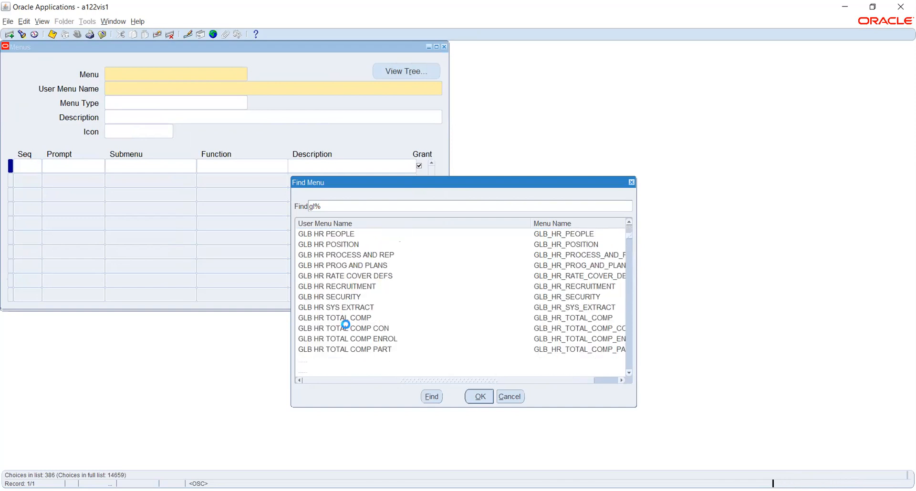
pyautogui.scroll(-4, 345, 324)
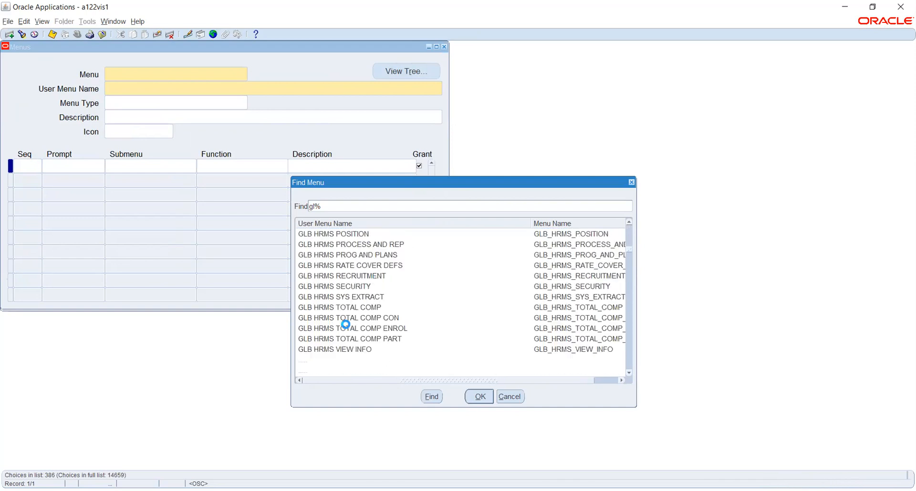
pyautogui.scroll(-3, 345, 324)
pyautogui.scroll(-3, 347, 327)
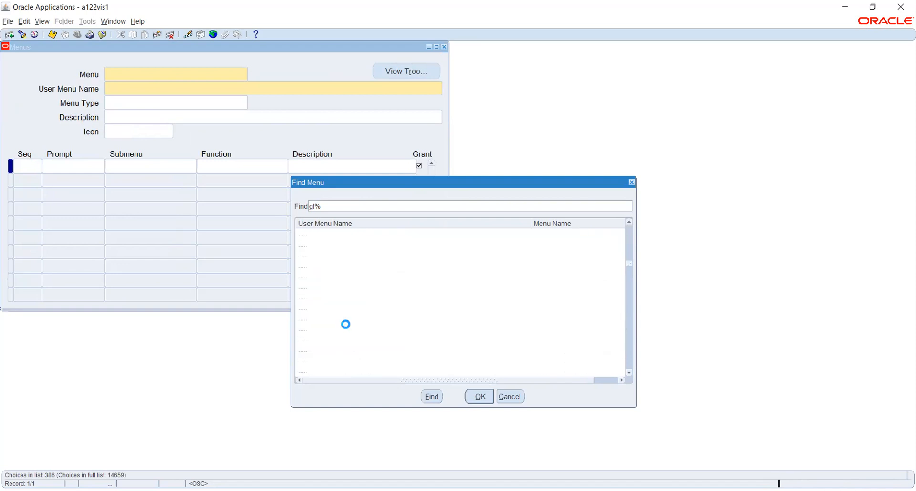
pyautogui.scroll(-6, 345, 324)
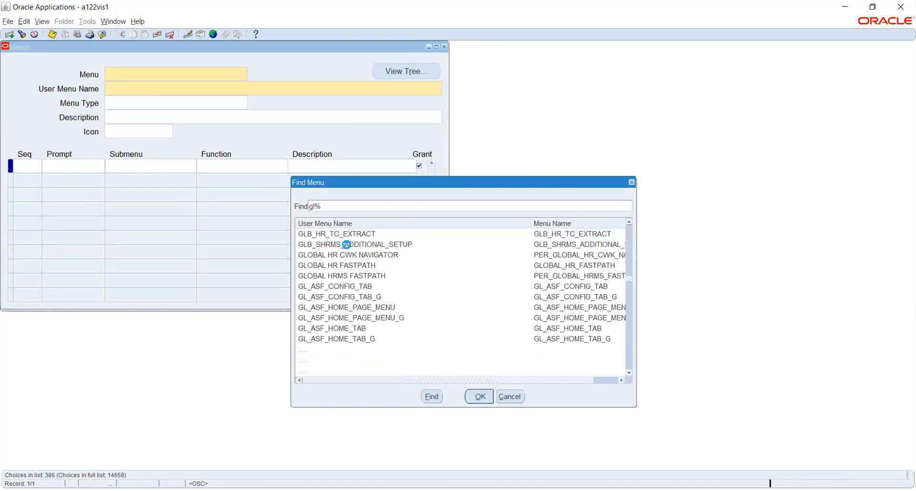
# - Search '%GL%Us%' and load the GL_USER menu into the Menus form
pyautogui.press('BackSpace')
pyautogui.press('BackSpace')
pyautogui.press('BackSpace')
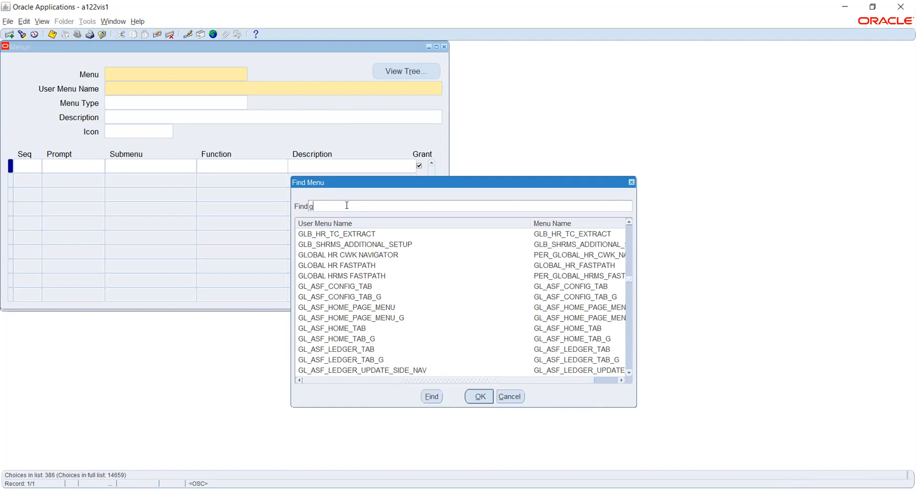
pyautogui.write('%GL%Us%')
pyautogui.press('Return')
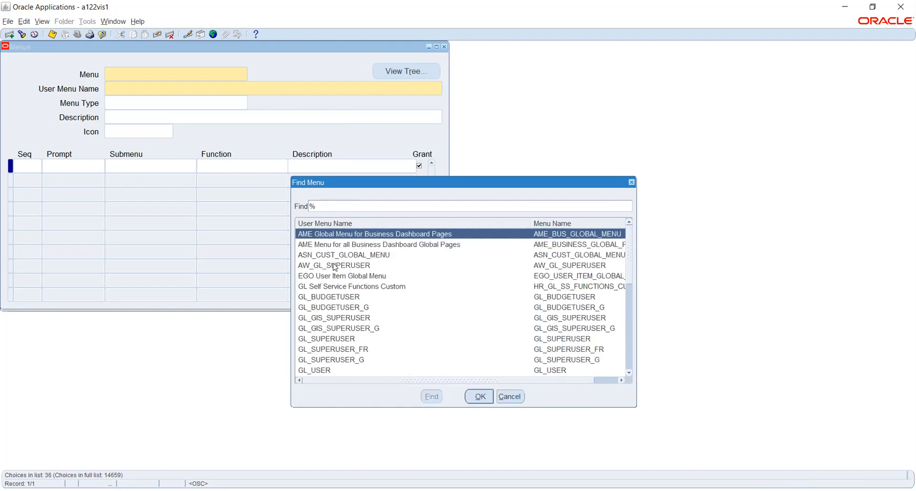
pyautogui.click(326, 298)
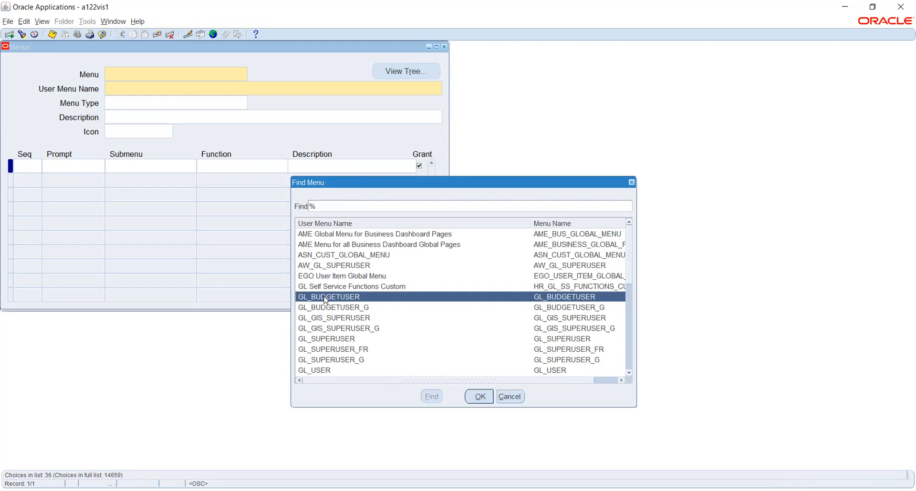
pyautogui.click(333, 370)
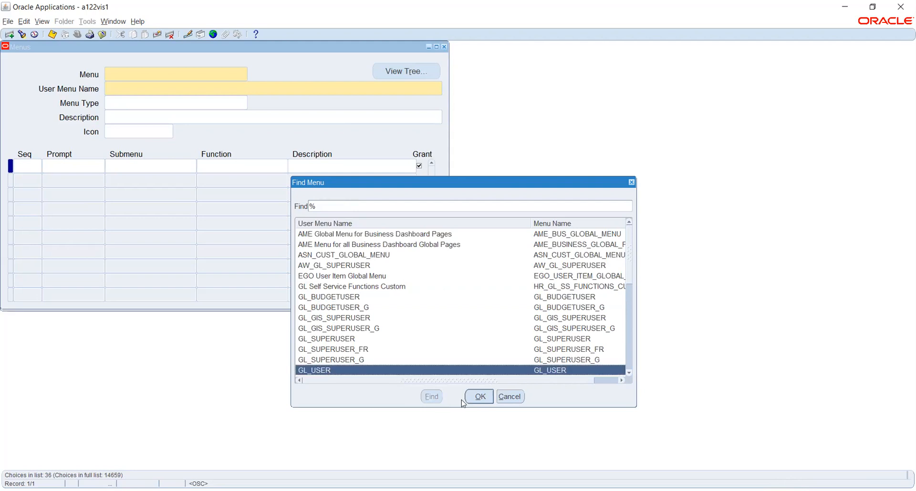
pyautogui.click(480, 397)
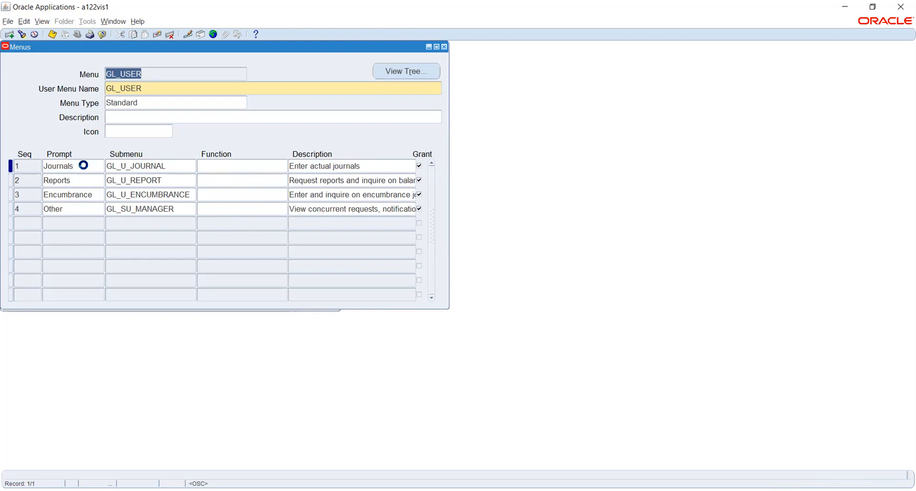
# - Check GL_USER's Other, Journals and Reports entries, then display its menu tree
pyautogui.click(86, 211)
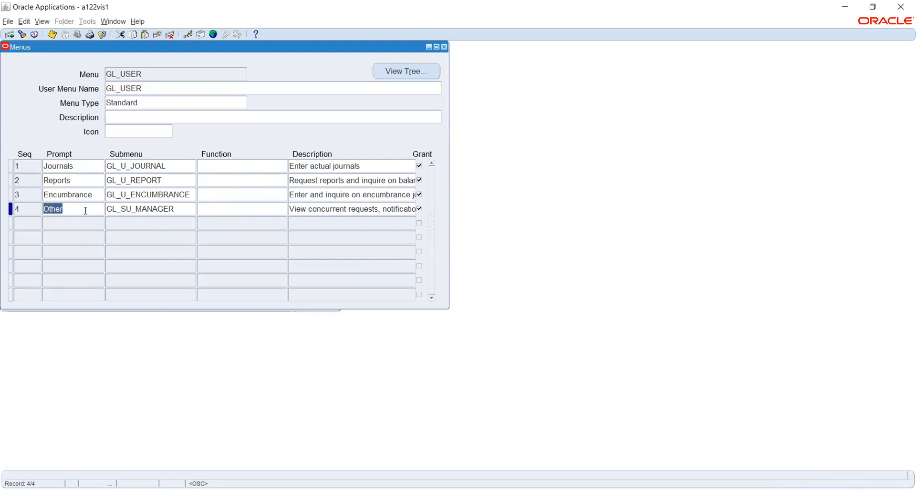
pyautogui.click(84, 166)
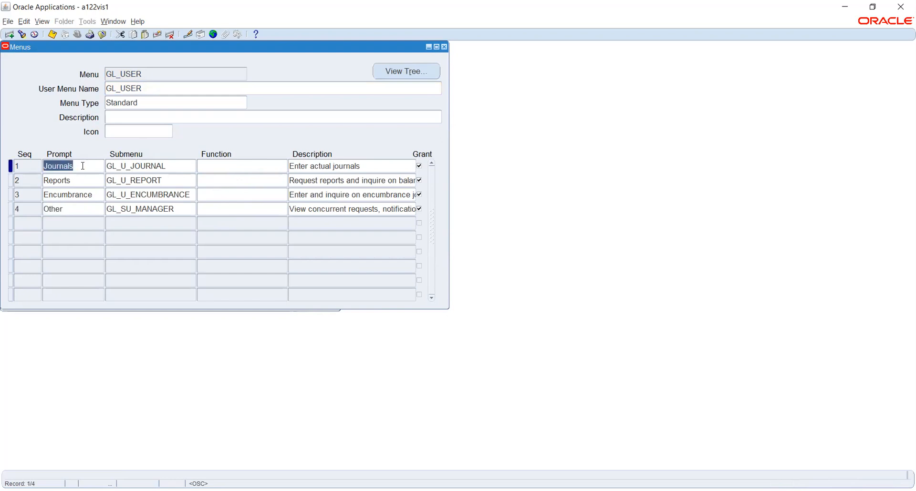
pyautogui.click(84, 179)
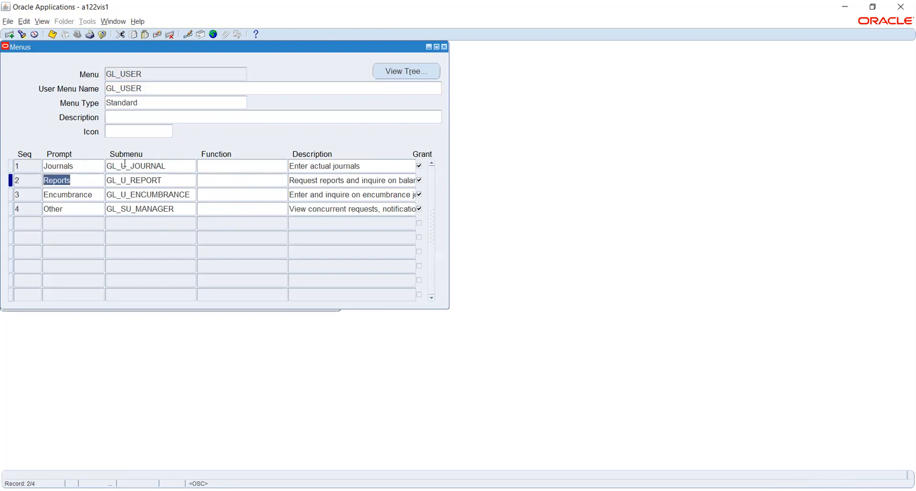
pyautogui.click(401, 71)
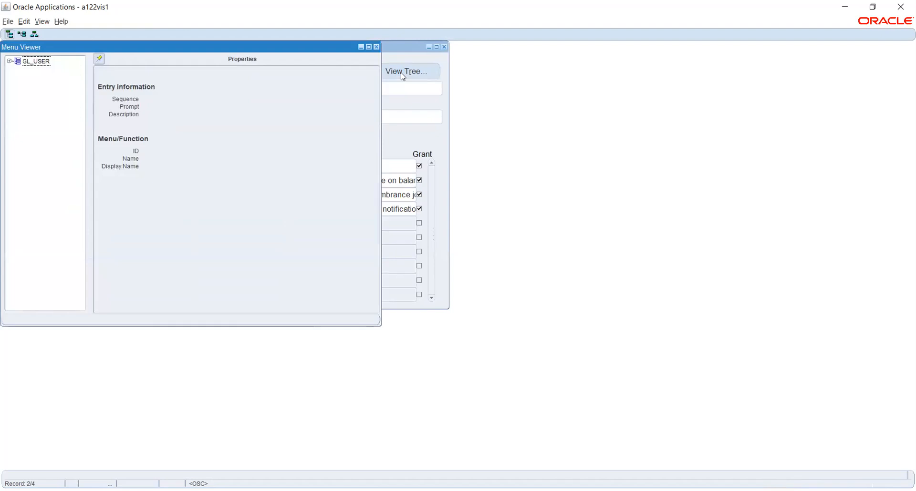
# - Expand GL_USER > Reports > Inquiry and show the Account entry, mapped to GLXIQACC
pyautogui.click(10, 61)
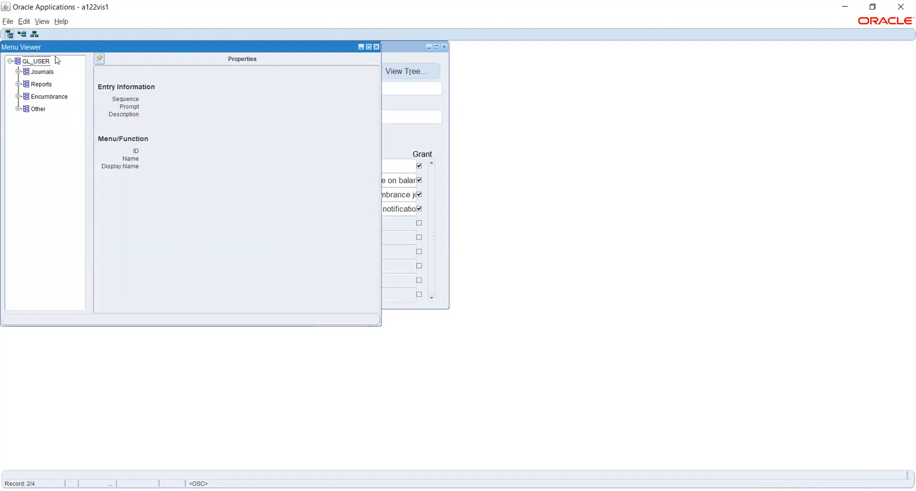
pyautogui.click(18, 84)
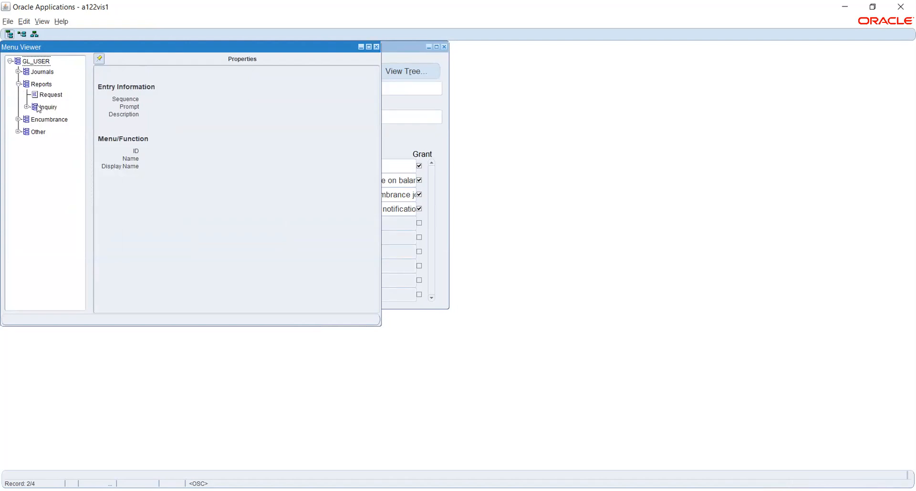
pyautogui.click(41, 97)
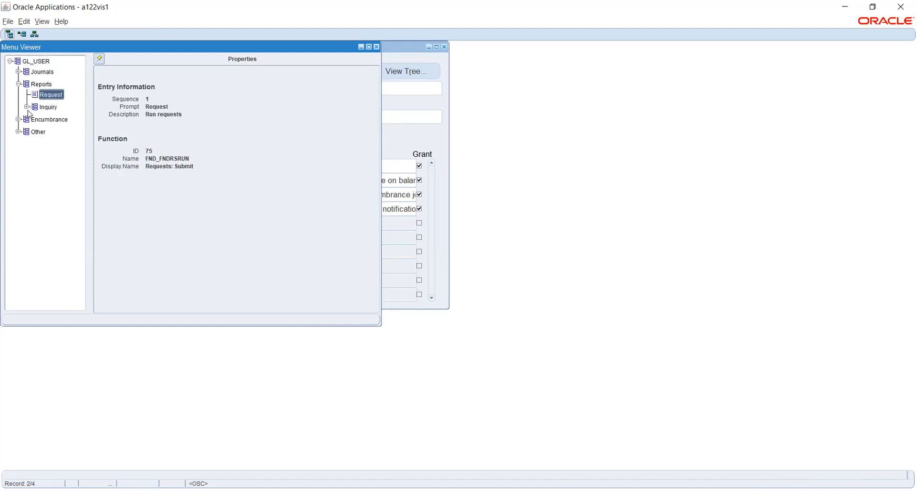
pyautogui.click(27, 107)
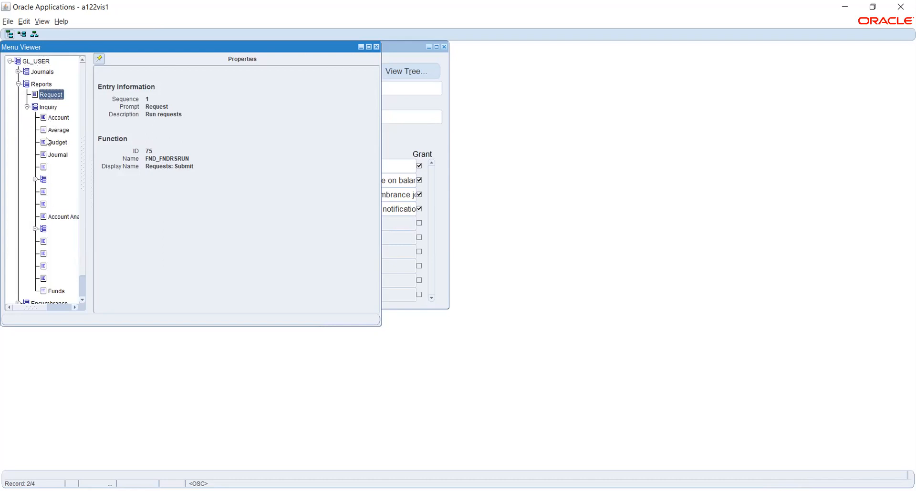
pyautogui.click(59, 118)
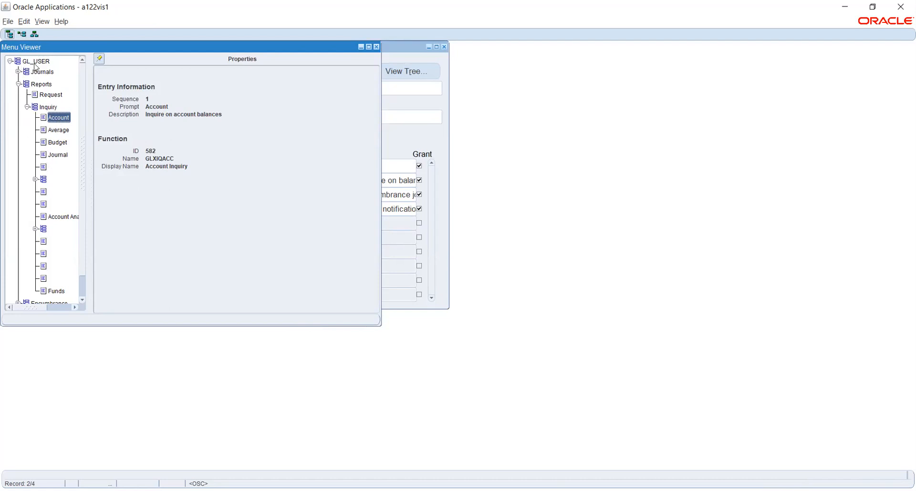
# - Inspect the GL_USER menu's Budget and Journal inquiry entries, showing Journal Entry Inquiry (GLXIQJRN)
pyautogui.click(49, 145)
pyautogui.click(48, 156)
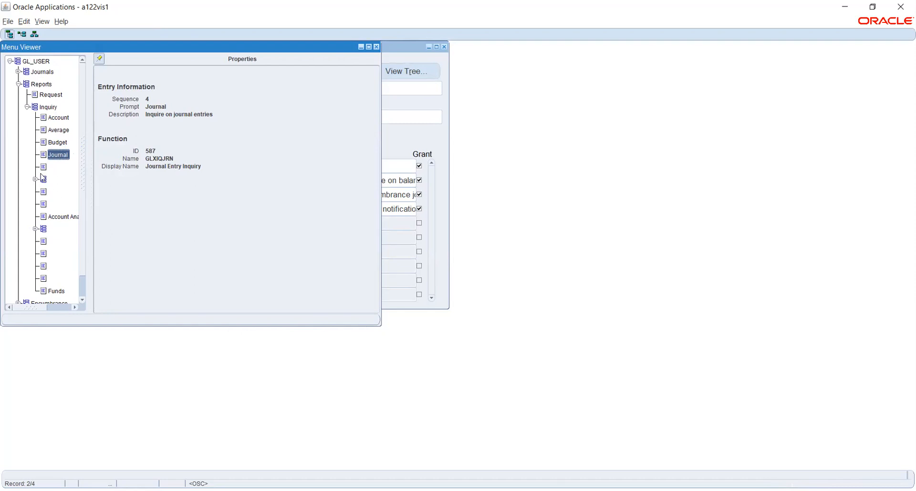
pyautogui.scroll(-1, 56, 222)
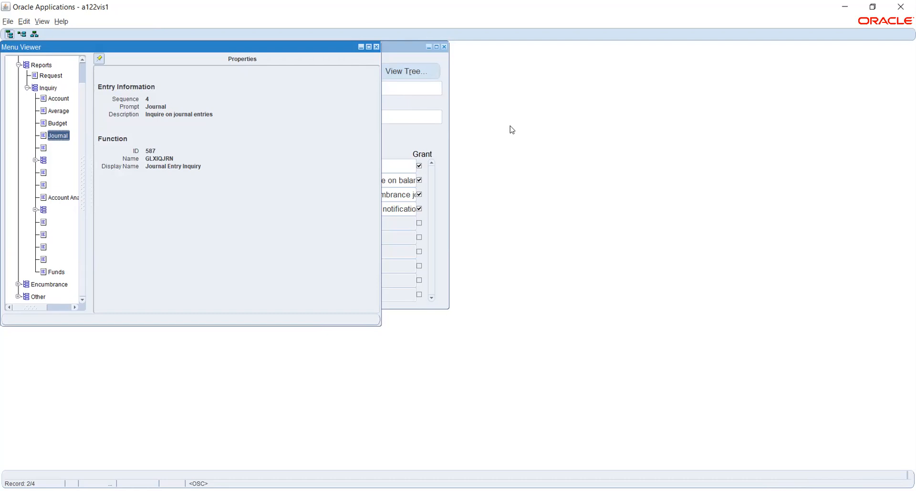
# - Close the Menu Viewer and Menus form, and bring Security > Responsibility into view in the Navigator
pyautogui.click(376, 48)
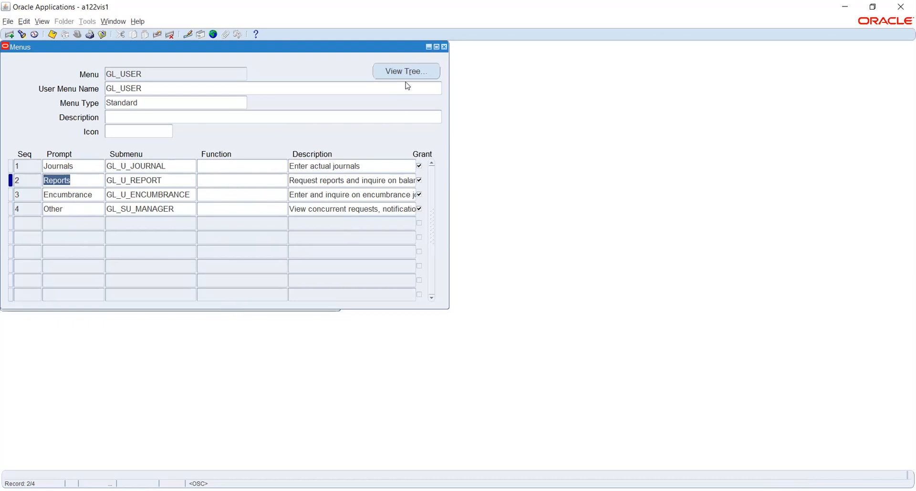
pyautogui.click(445, 47)
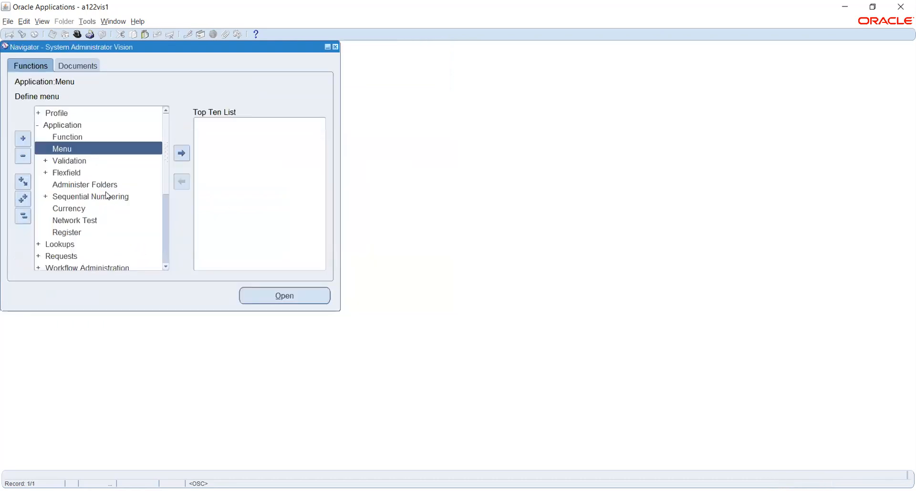
pyautogui.scroll(-4, 107, 195)
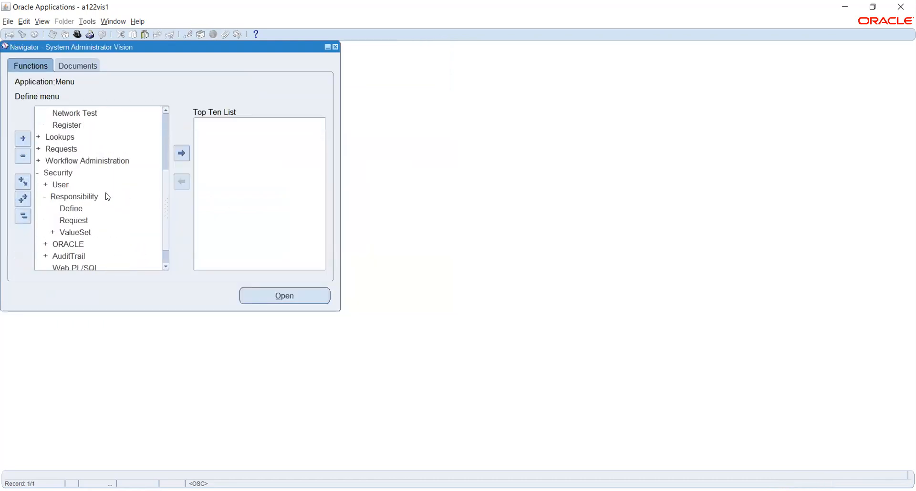
# - Open the Responsibilities form and load General Ledger Super User (Custom General Ledger) via a gener% search
pyautogui.doubleClick(63, 185)
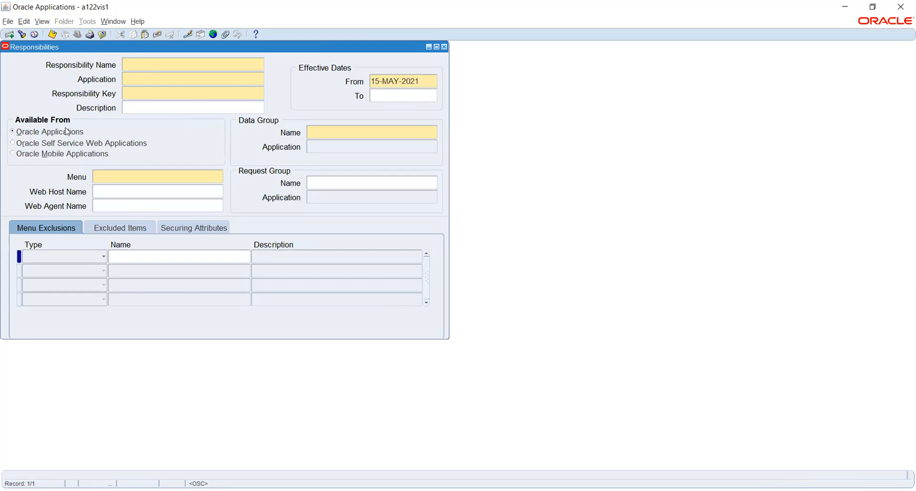
pyautogui.click(105, 175)
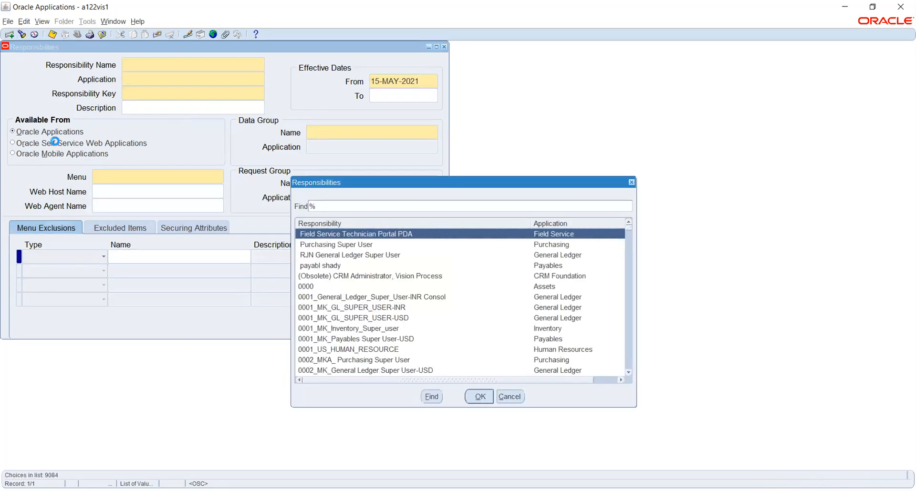
pyautogui.write('g')
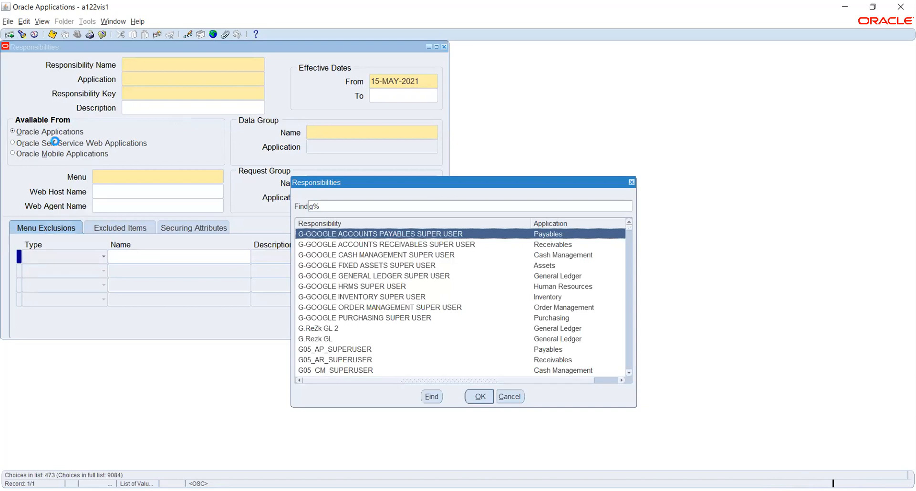
pyautogui.write('ener')
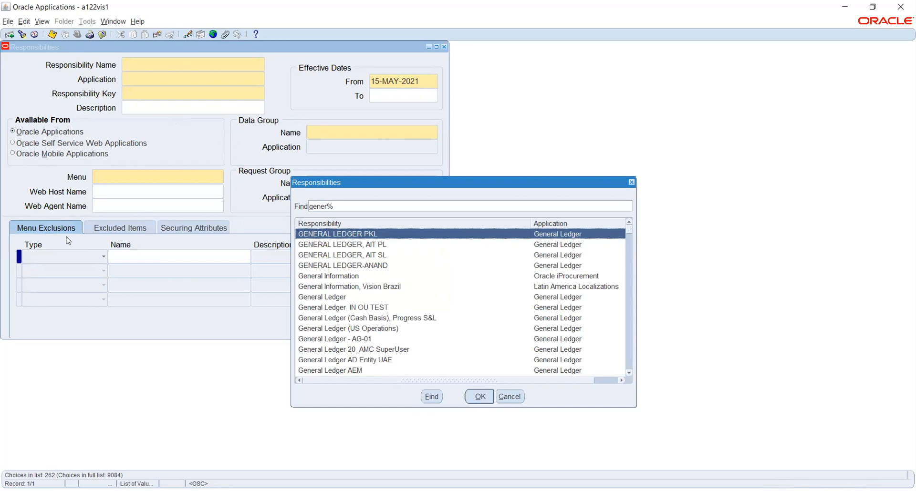
pyautogui.scroll(-5, 361, 285)
pyautogui.scroll(-8, 358, 288)
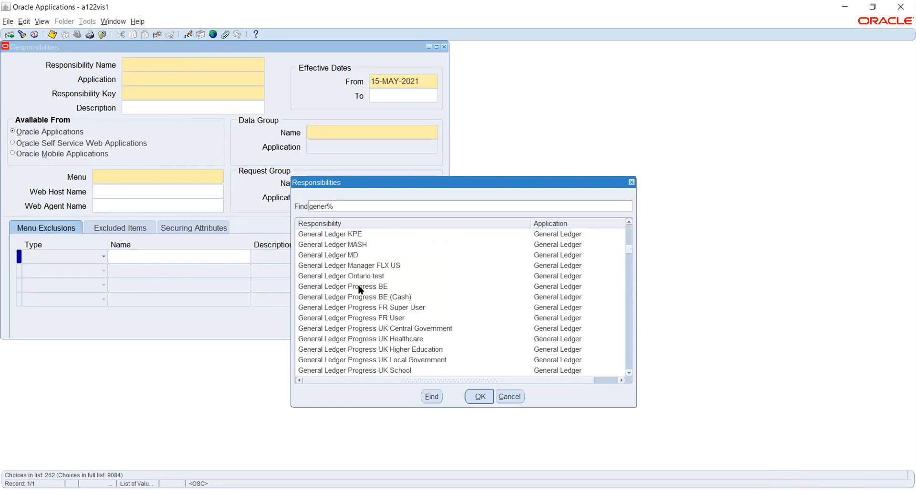
pyautogui.scroll(-10, 359, 287)
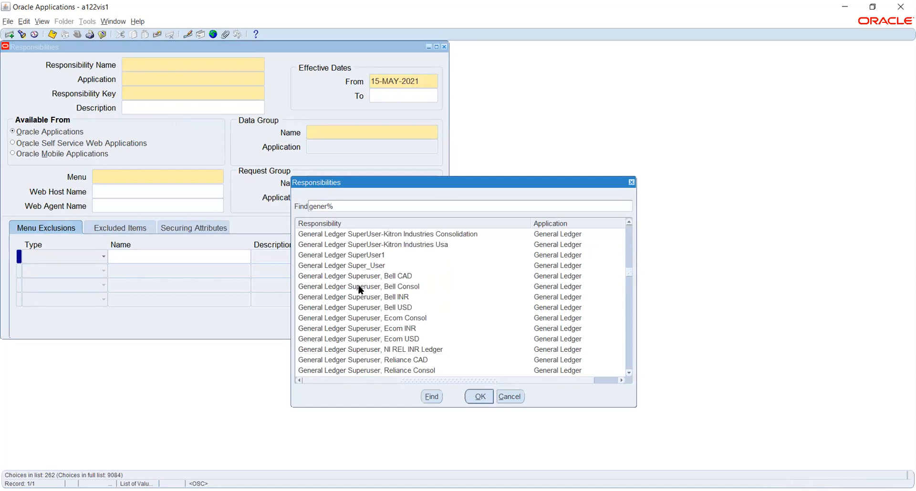
pyautogui.scroll(7, 360, 290)
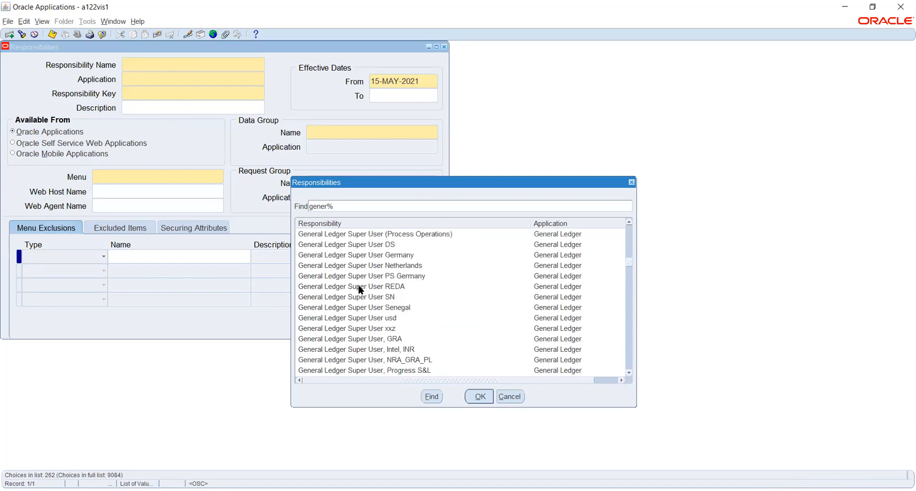
pyautogui.scroll(2, 360, 290)
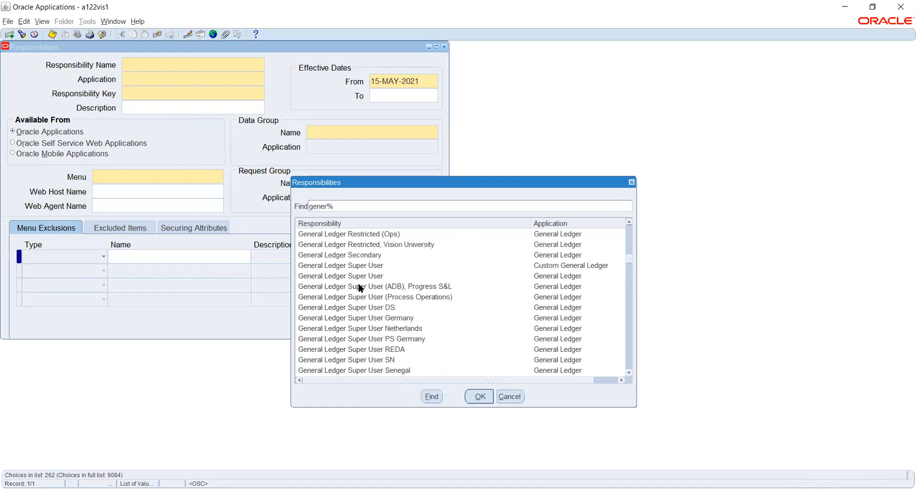
pyautogui.click(363, 266)
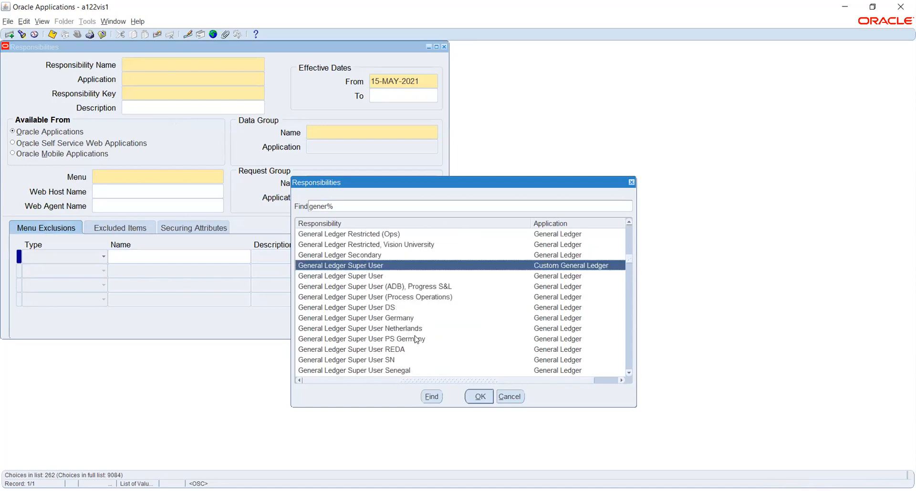
pyautogui.click(474, 397)
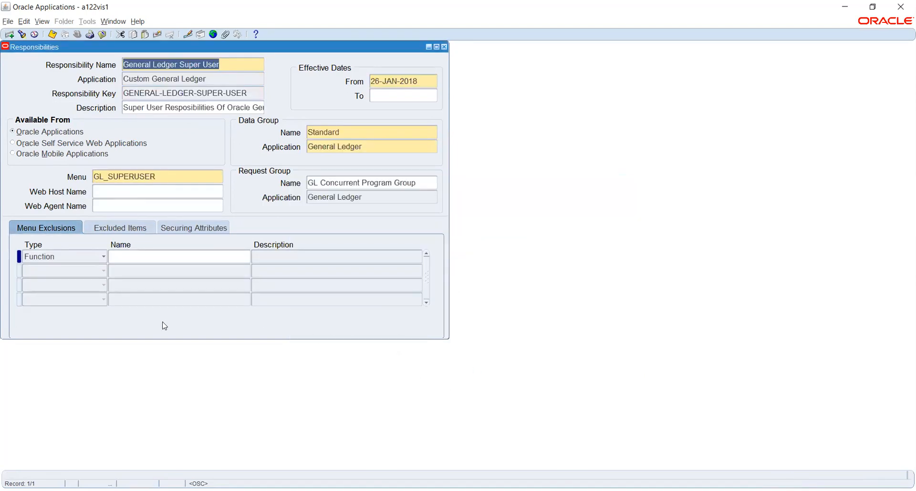
# - Set the first menu exclusion's Type to Menu on the GL_SUPERUSER-based responsibility
pyautogui.click(169, 179)
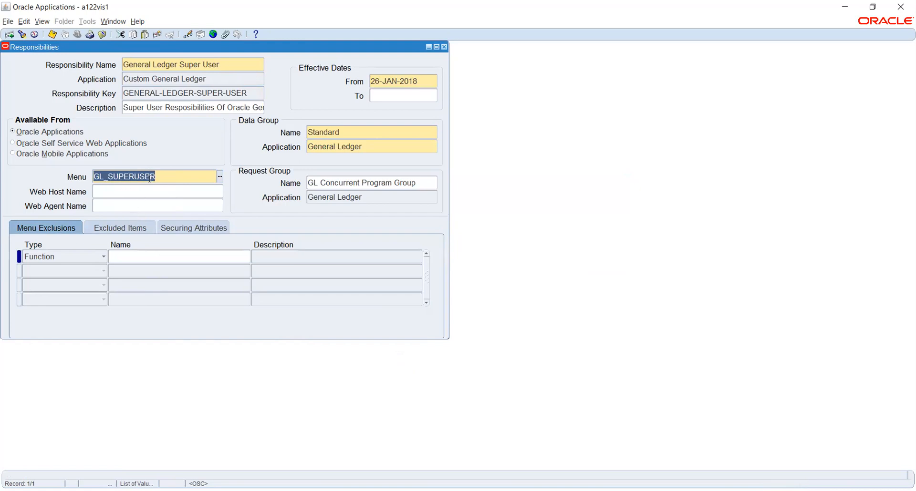
pyautogui.click(141, 255)
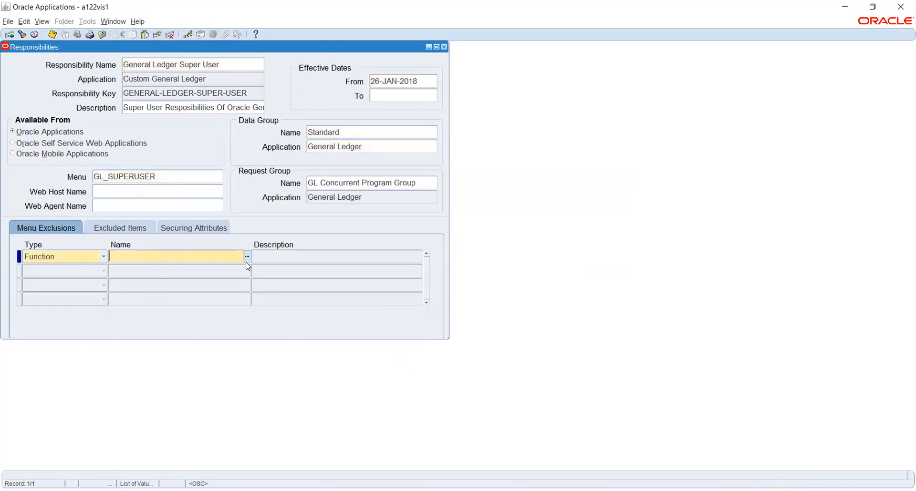
pyautogui.click(93, 257)
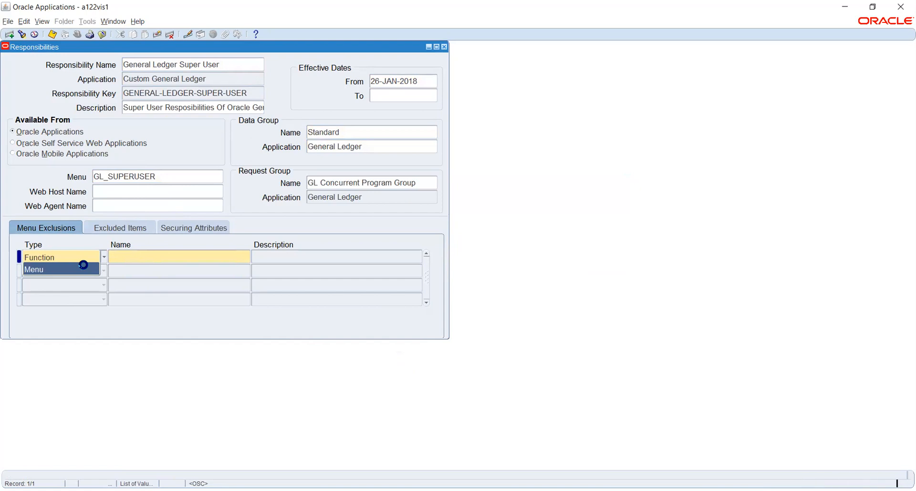
pyautogui.click(83, 268)
# - Choose AP_SETUP_CURRENCY_RATES_GUI12 as the excluded menu's name
pyautogui.click(164, 253)
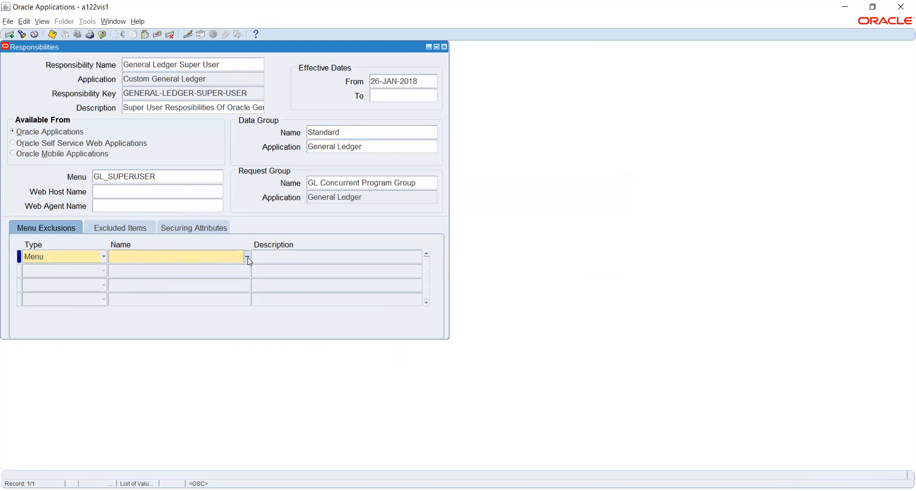
pyautogui.click(247, 257)
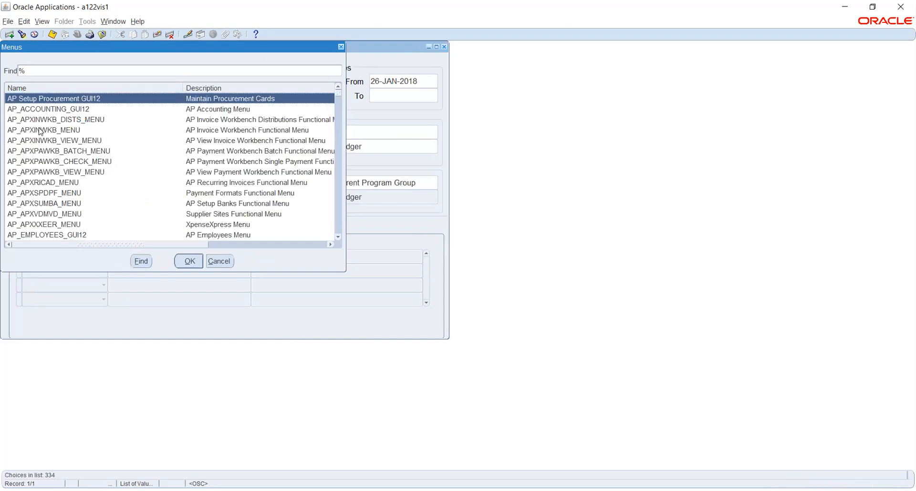
pyautogui.click(58, 153)
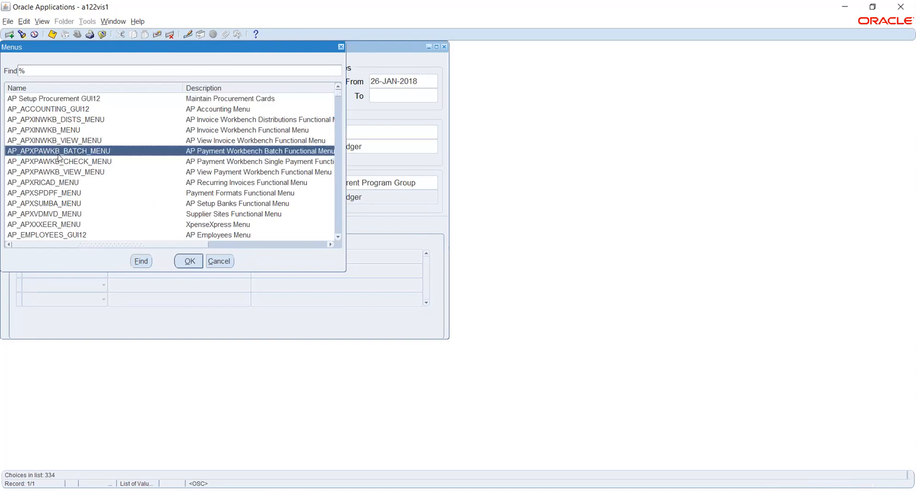
pyautogui.scroll(-1, 53, 159)
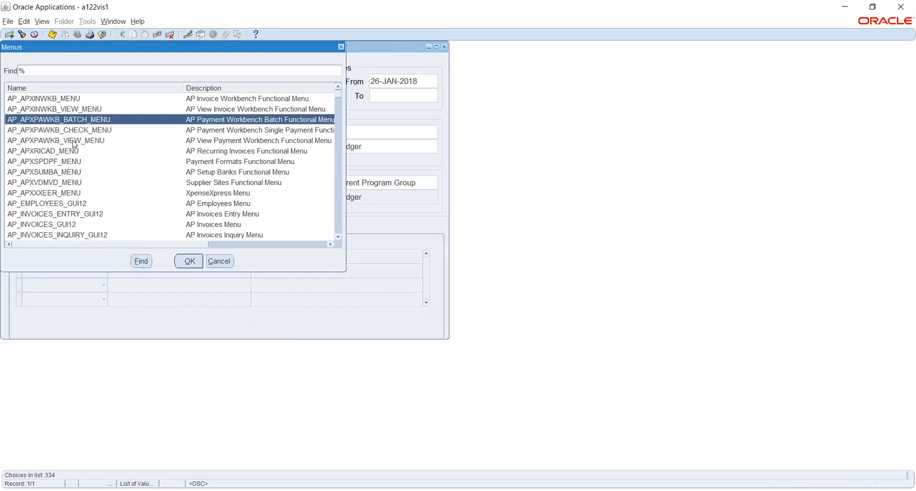
pyautogui.scroll(-2, 42, 162)
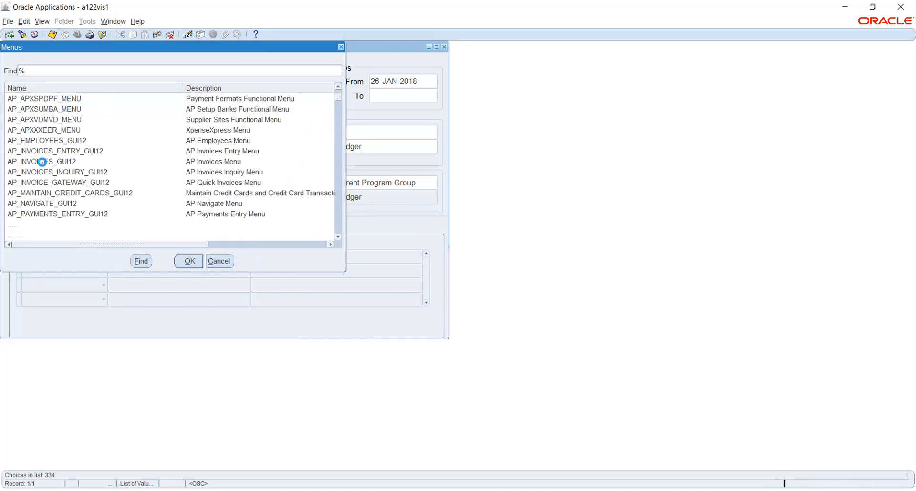
pyautogui.scroll(-1, 42, 162)
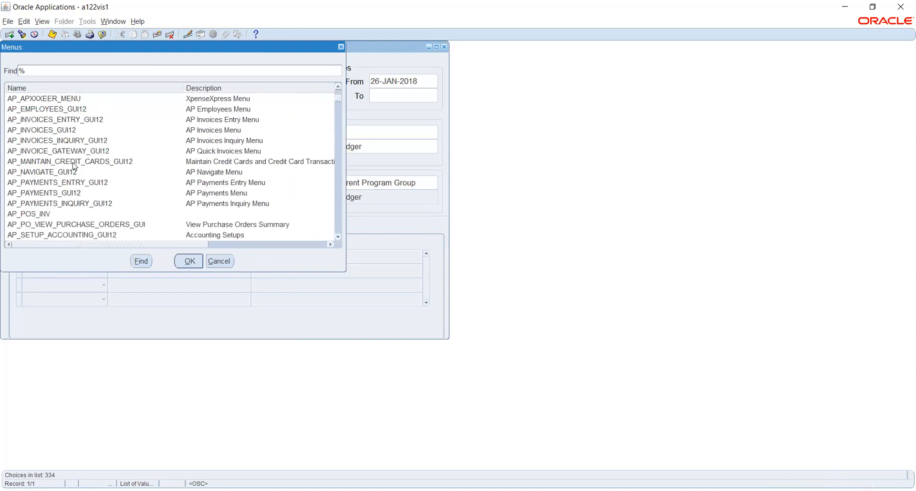
pyautogui.scroll(-2, 107, 195)
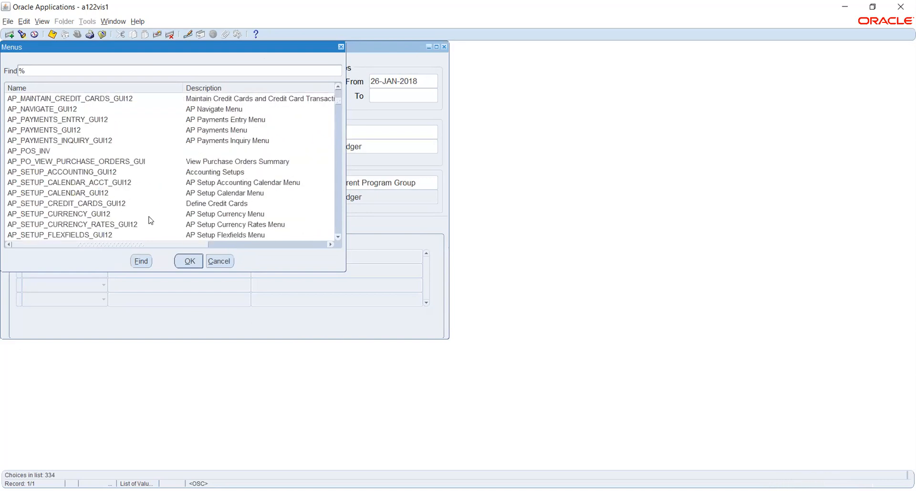
pyautogui.click(131, 227)
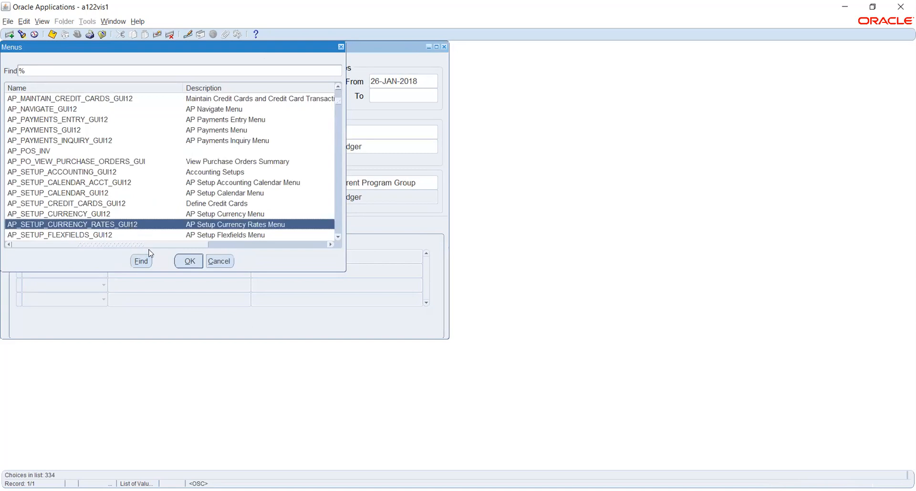
pyautogui.click(187, 261)
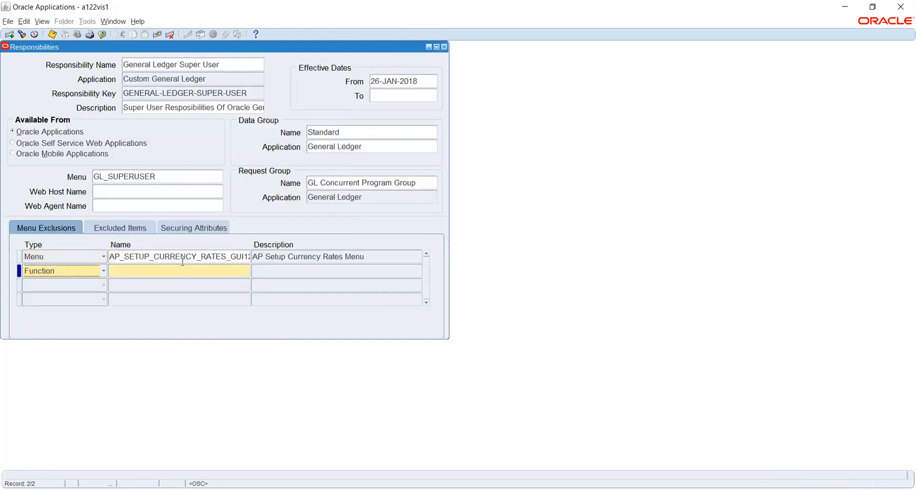
# - Delete the currency rates exclusion, save the responsibility, and close the Responsibilities form
pyautogui.click(180, 256)
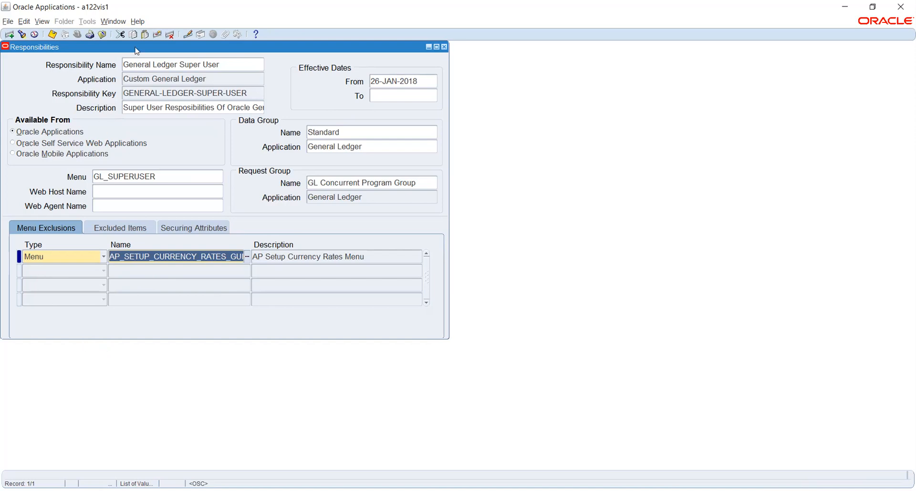
pyautogui.click(158, 35)
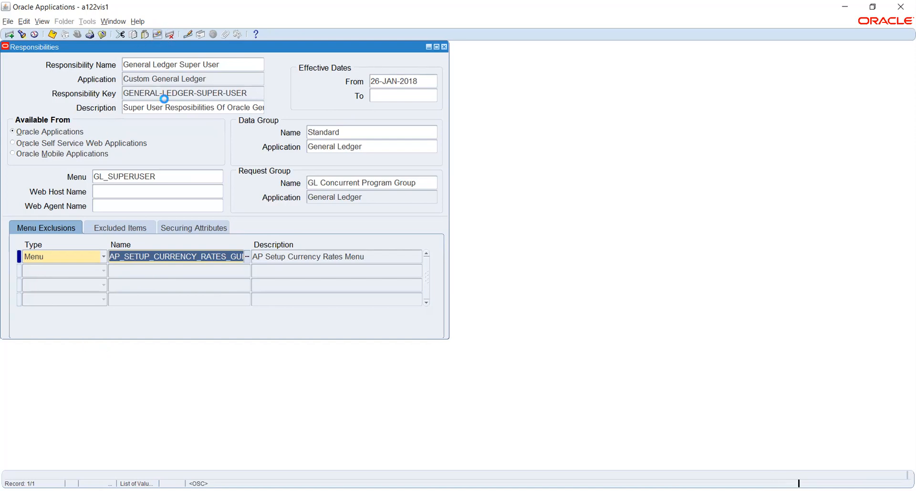
pyautogui.click(109, 191)
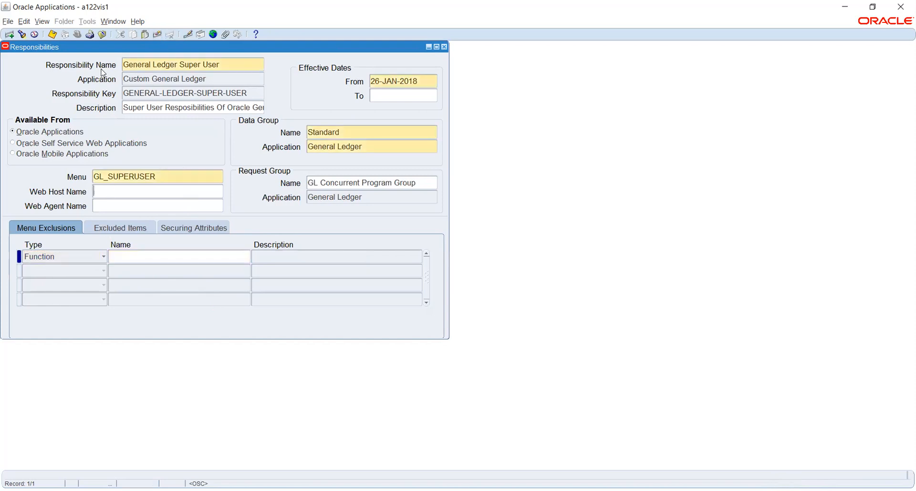
pyautogui.click(52, 34)
pyautogui.click(445, 47)
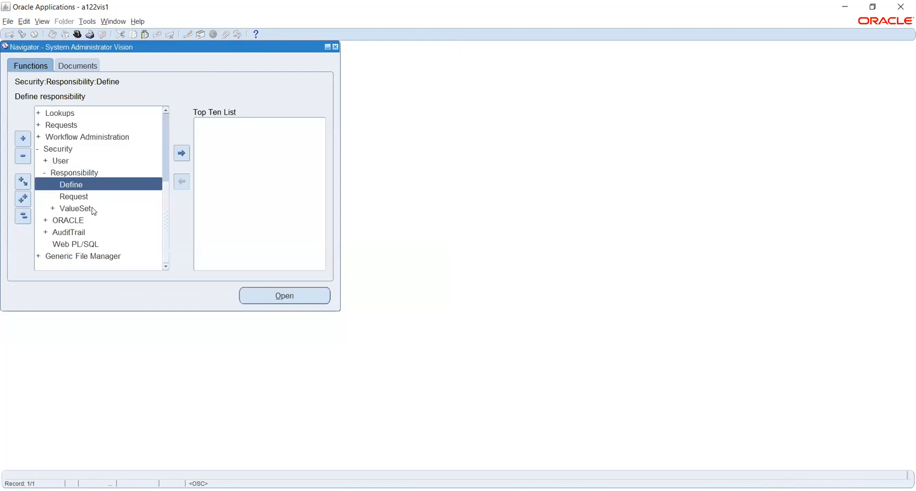
# - Open Security > User > Define, enter a new user name, and enter the password twice
pyautogui.doubleClick(62, 162)
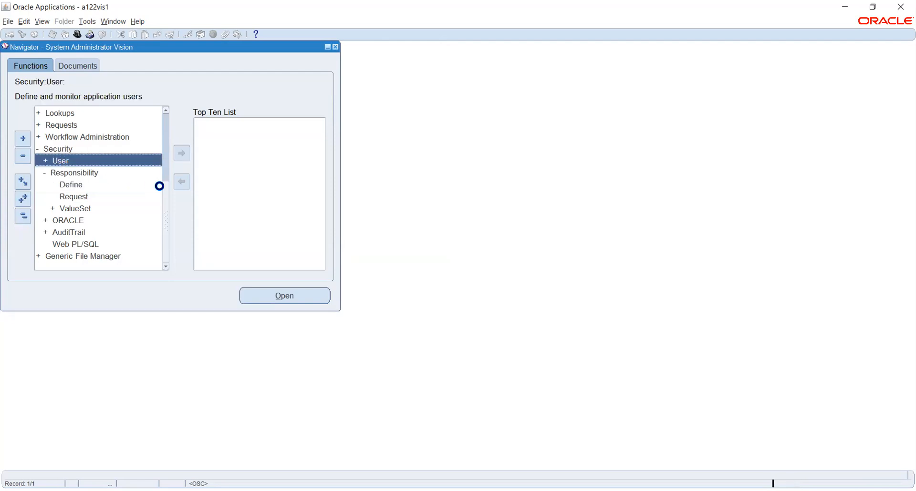
pyautogui.click(76, 255)
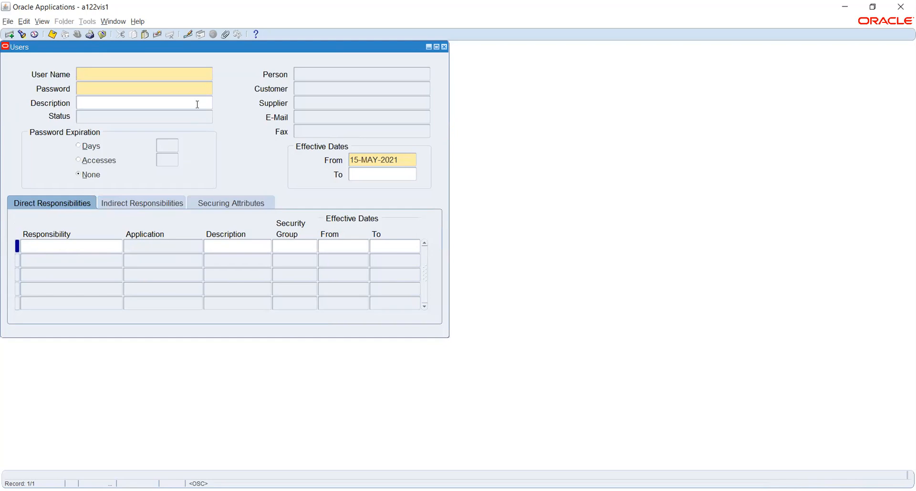
pyautogui.write('SDF')
pyautogui.press('Tab')
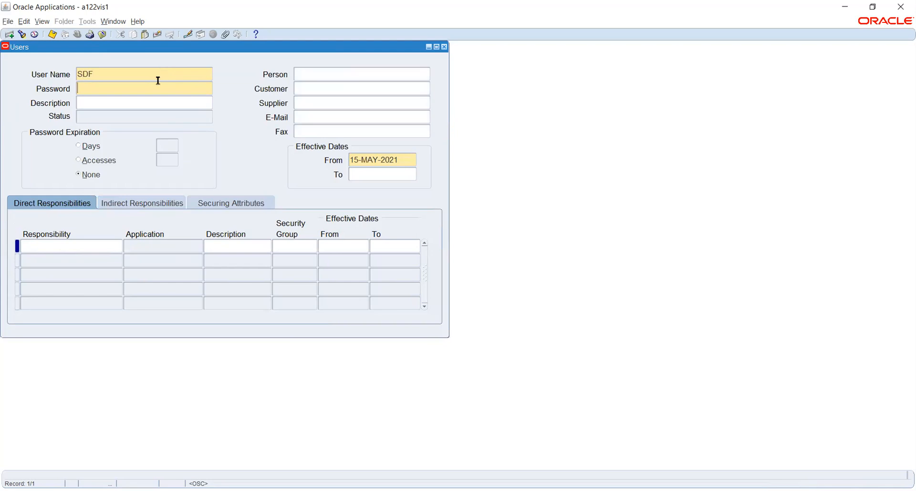
pyautogui.write('*****')
pyautogui.press('Tab')
pyautogui.write('*******')
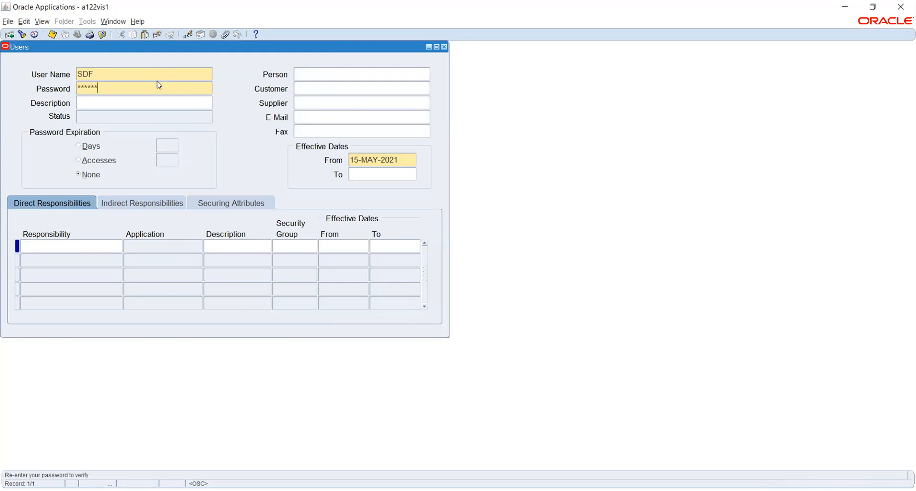
pyautogui.press('Tab')
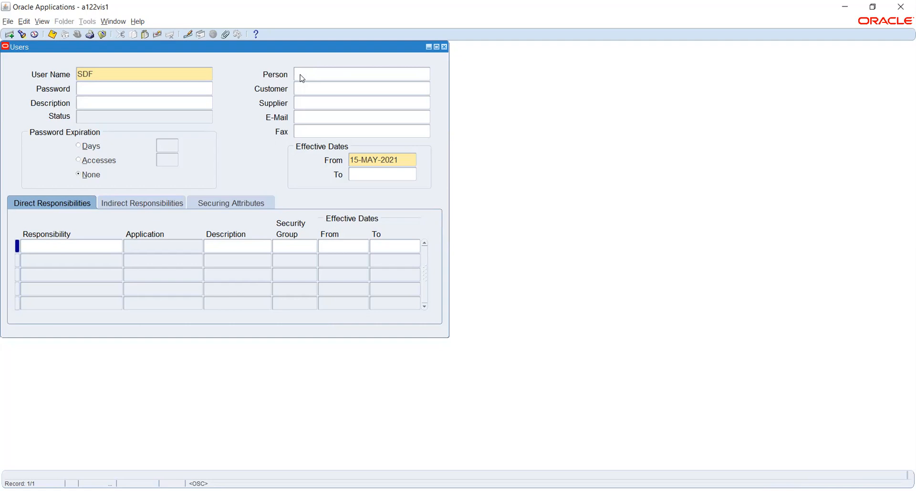
# - Move the Users form aside and back, click its Responsibility row, then close the form
pyautogui.moveTo(349, 47); pyautogui.dragTo(424, 97)
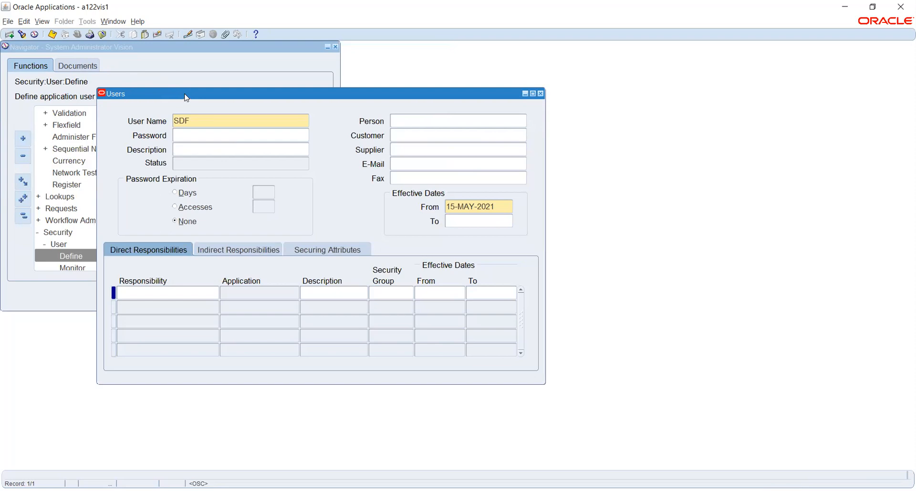
pyautogui.moveTo(186, 98); pyautogui.dragTo(150, 72)
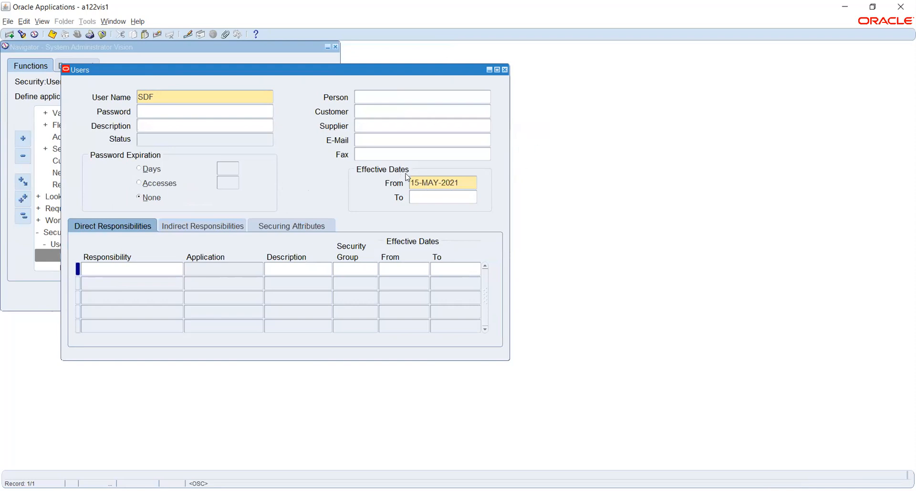
pyautogui.click(134, 266)
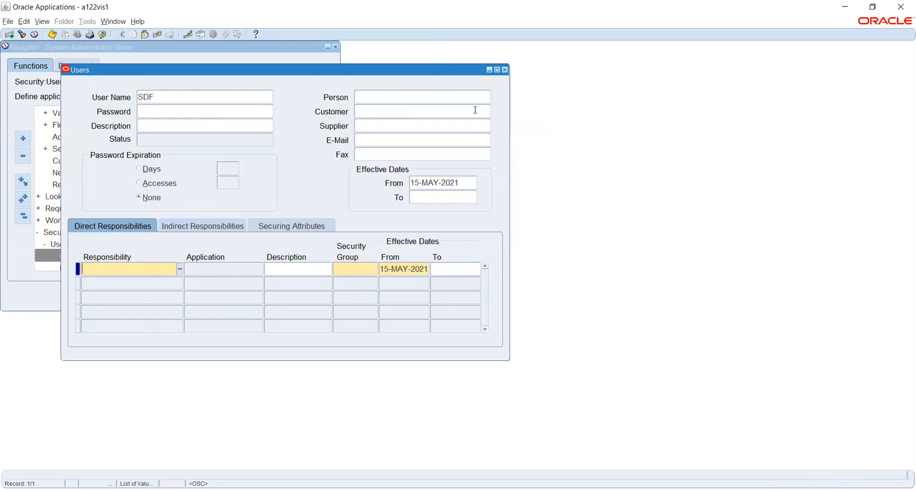
pyautogui.click(505, 71)
# - Discard the Users changes, collapse the Navigator tree and expand Profile to show System
pyautogui.click(486, 283)
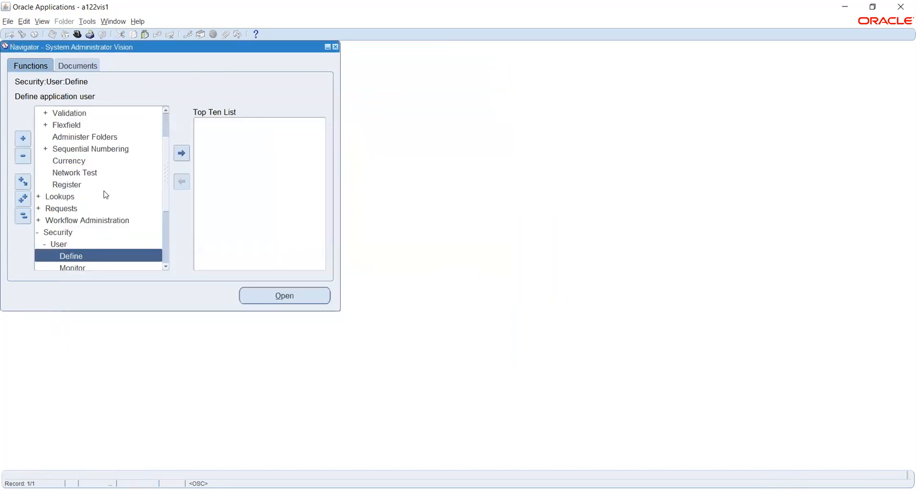
pyautogui.scroll(-1, 105, 198)
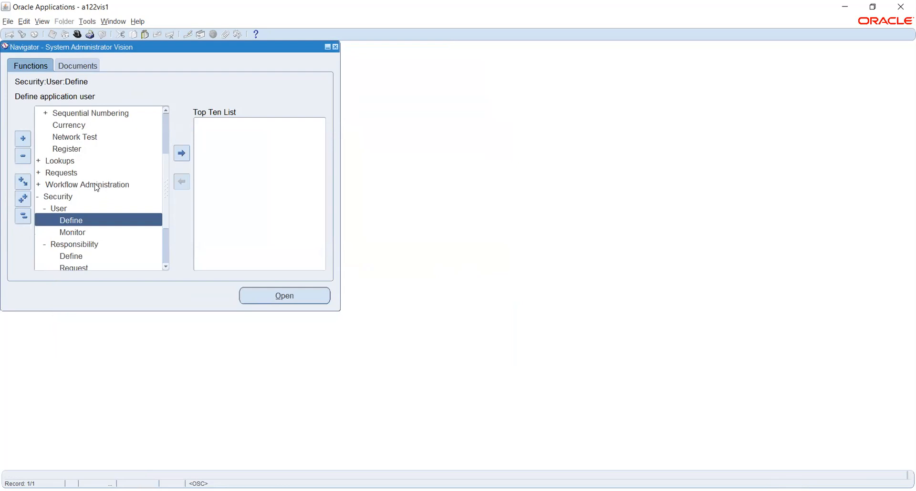
pyautogui.scroll(-2, 84, 174)
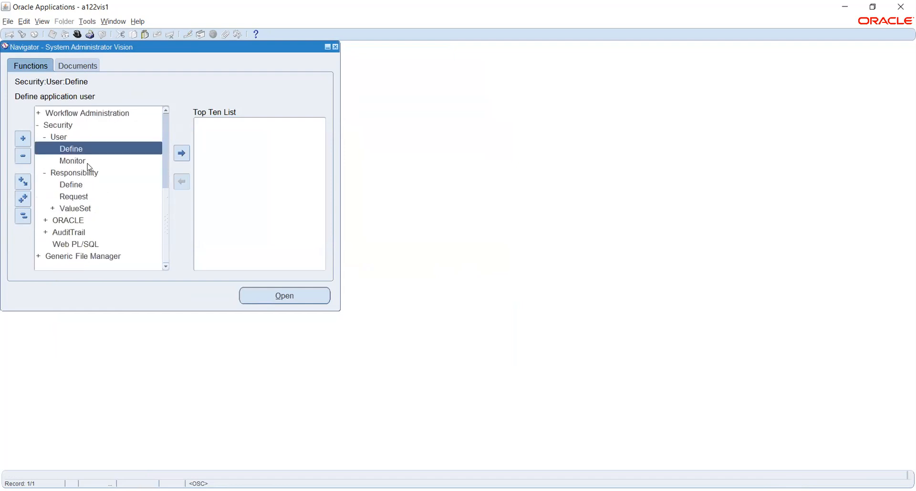
pyautogui.scroll(4, 87, 168)
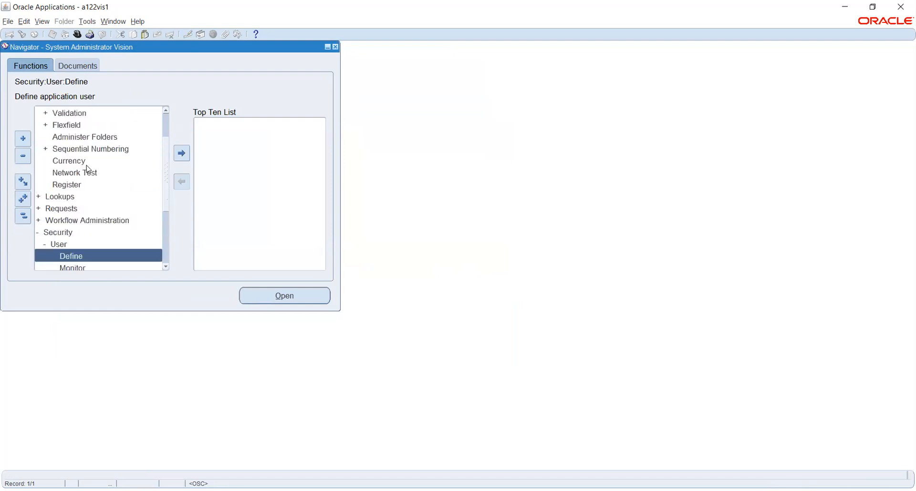
pyautogui.click(23, 215)
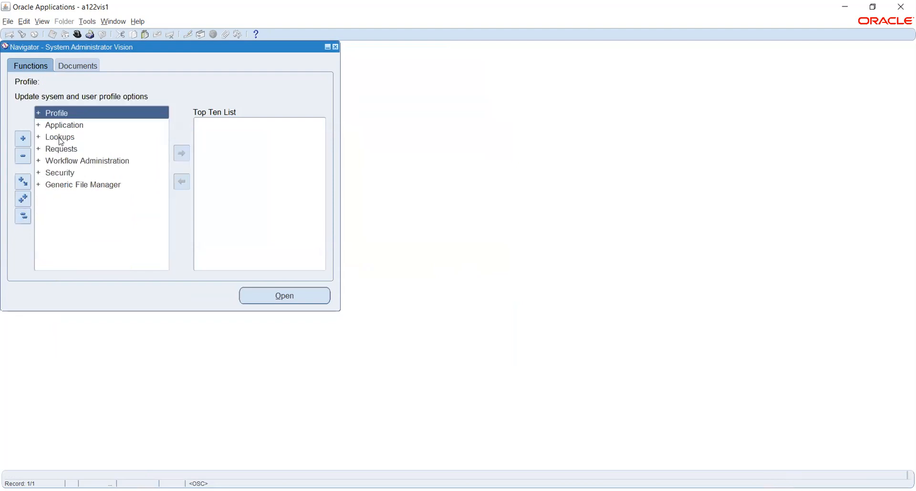
pyautogui.doubleClick(50, 114)
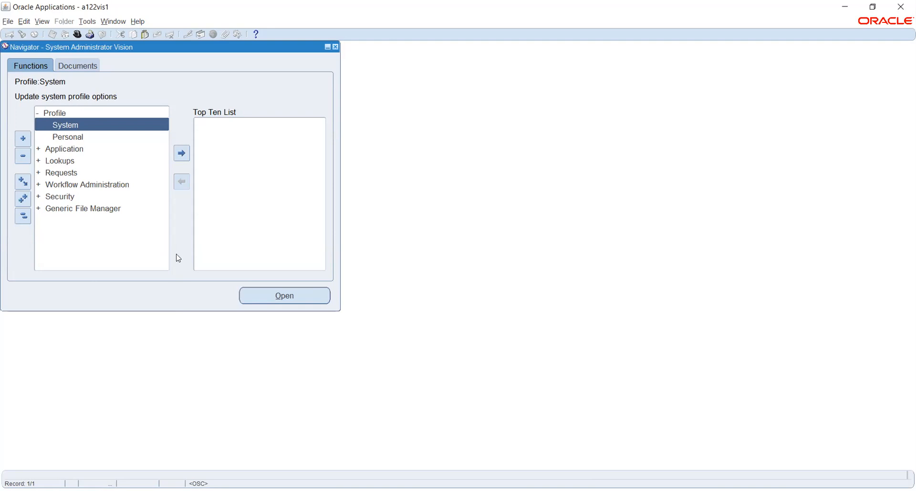
# - Open Profile > System to bring up the Find System Profile Values dialog
pyautogui.doubleClick(68, 126)
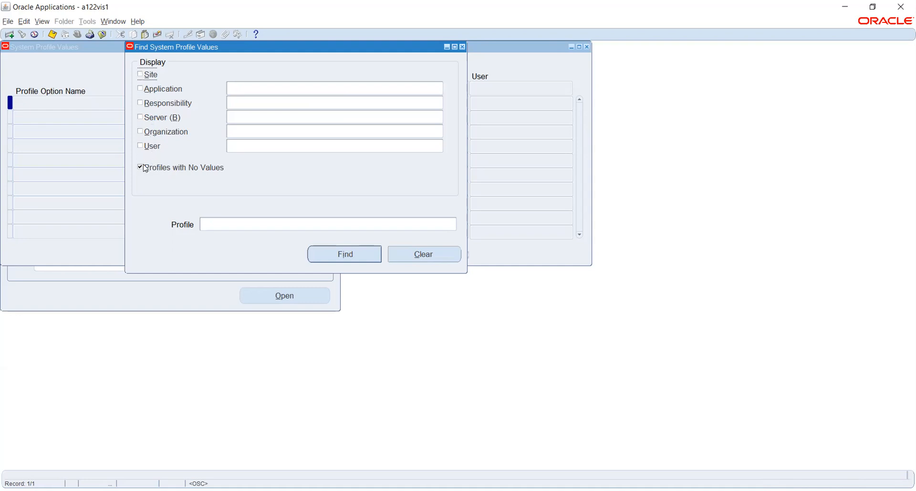
# - Uncheck Profiles with No Values and filter the search by responsibility TATA_AUTO_02
pyautogui.click(144, 168)
pyautogui.click(163, 106)
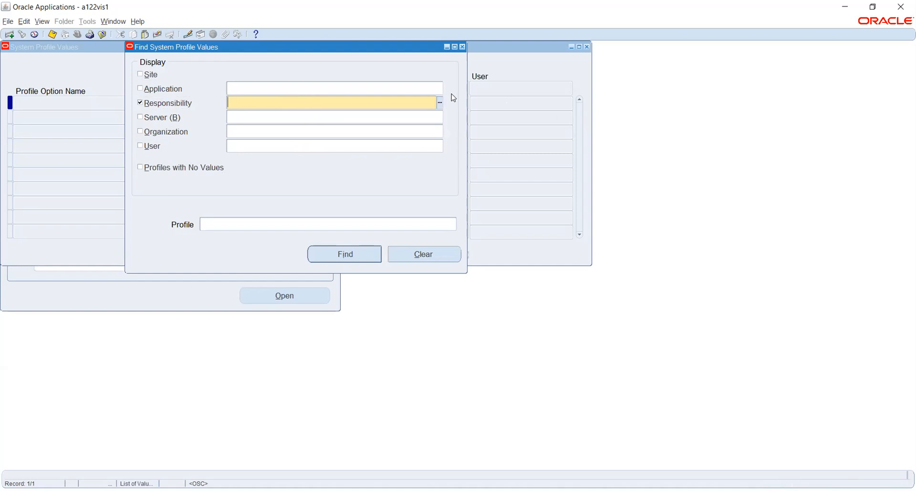
pyautogui.write('tata')
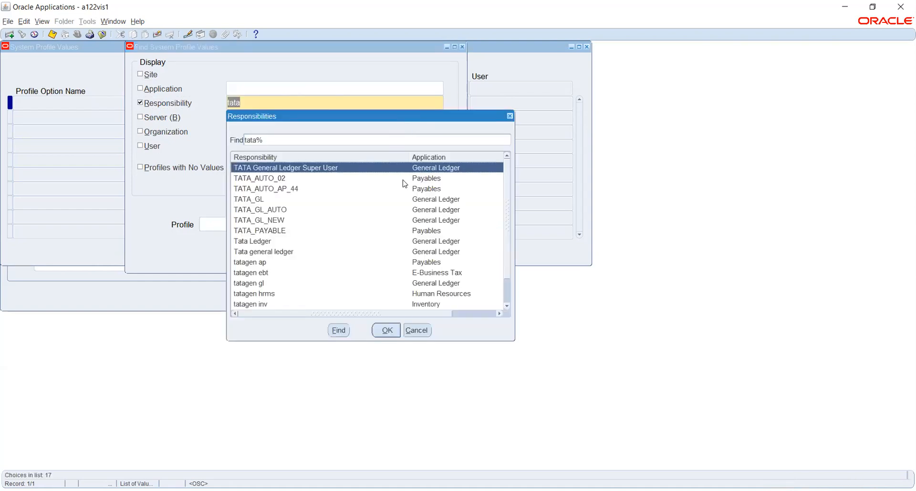
pyautogui.click(284, 178)
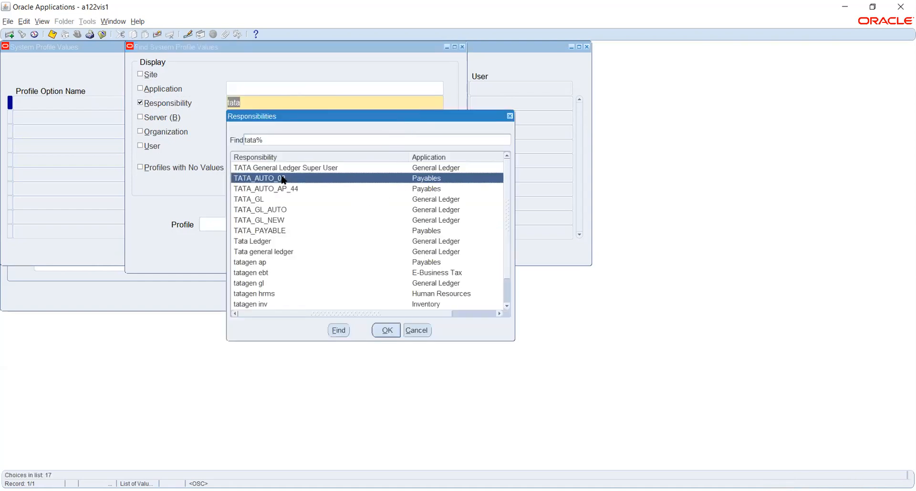
pyautogui.click(384, 330)
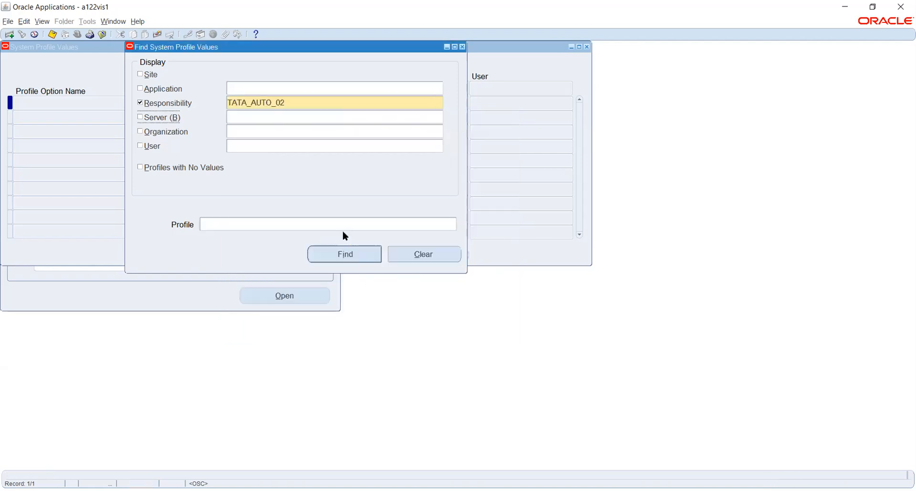
pyautogui.click(222, 225)
pyautogui.click(274, 221)
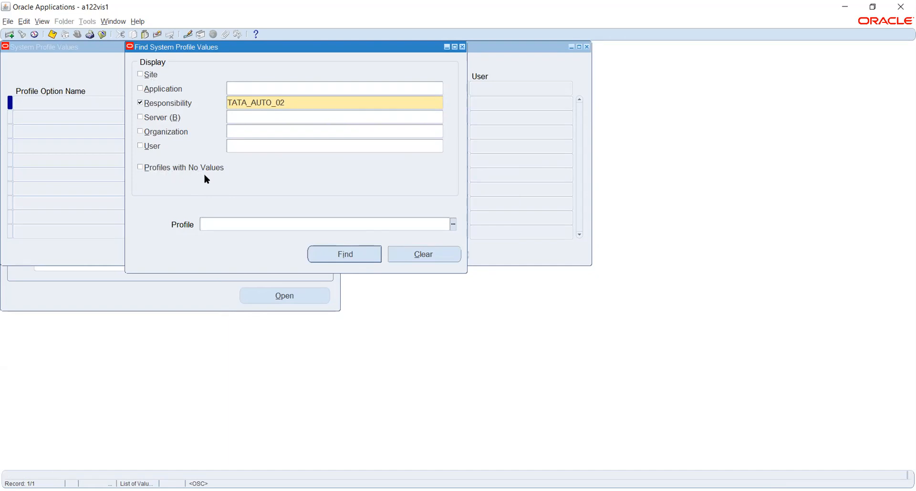
pyautogui.click(332, 256)
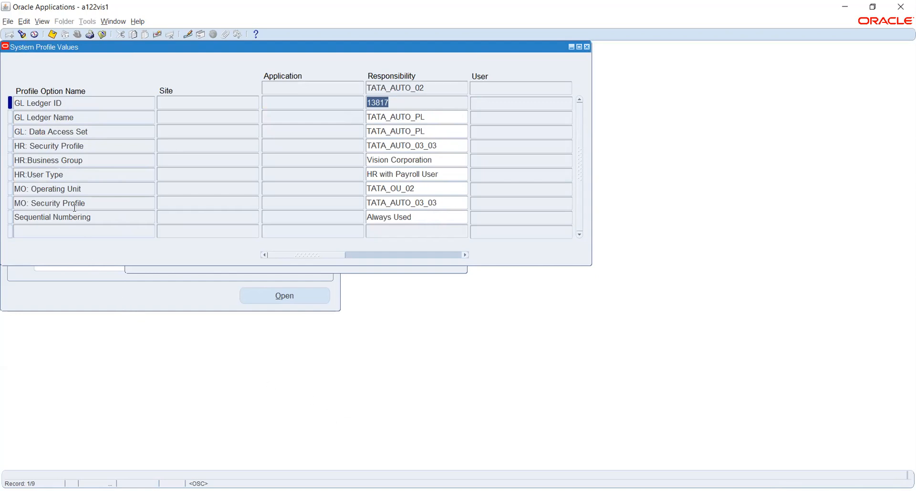
pyautogui.click(50, 118)
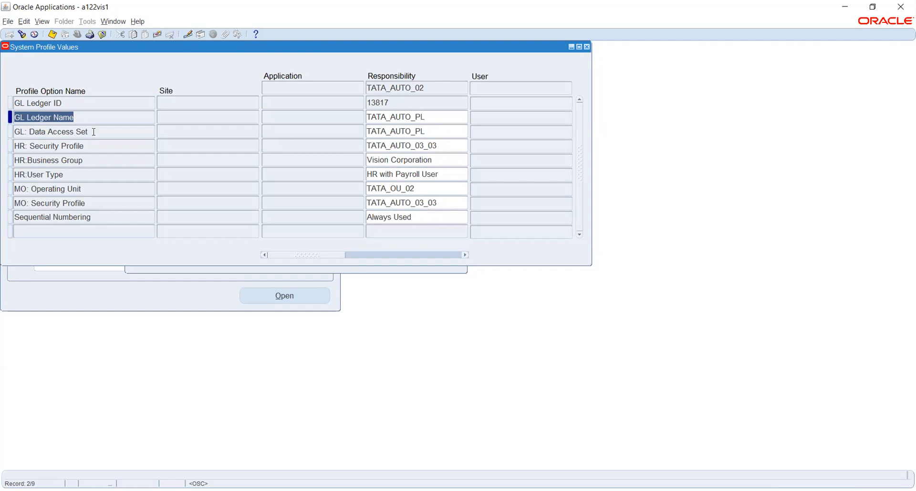
pyautogui.click(94, 132)
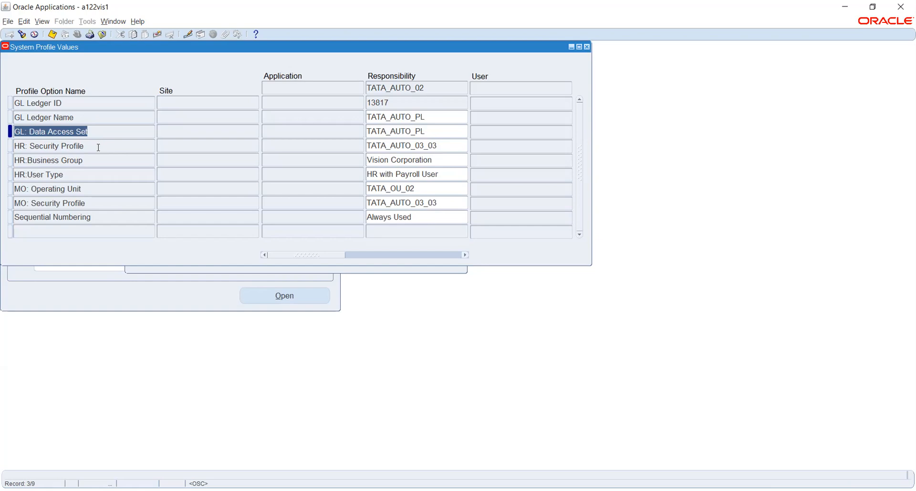
pyautogui.click(98, 147)
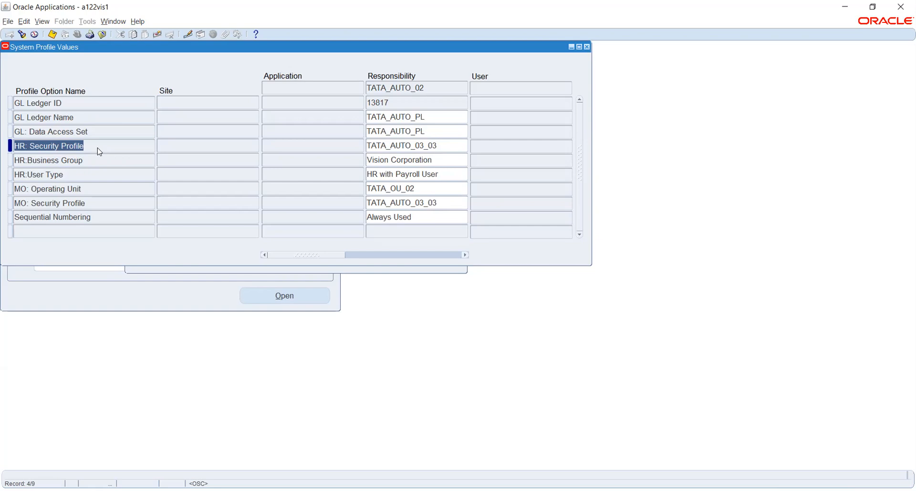
# - Confirm Sequential Numbering is Always Used, then close System Profile Values
pyautogui.click(97, 216)
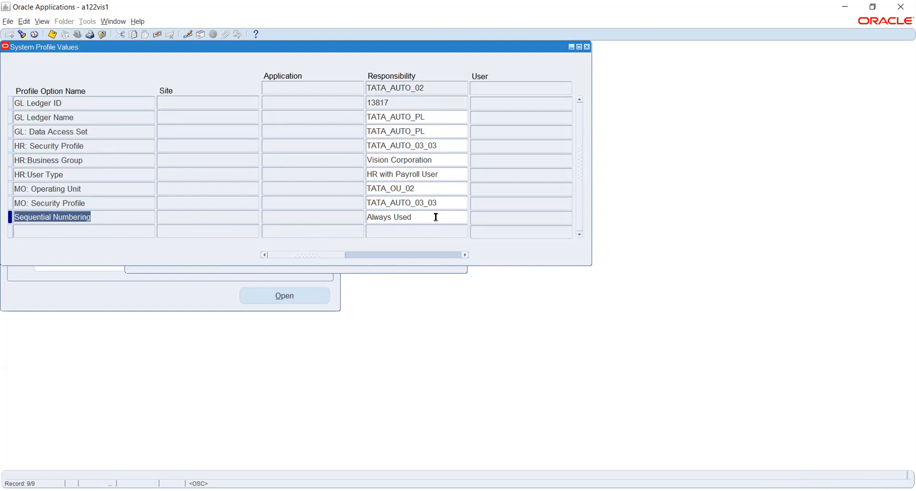
pyautogui.click(436, 217)
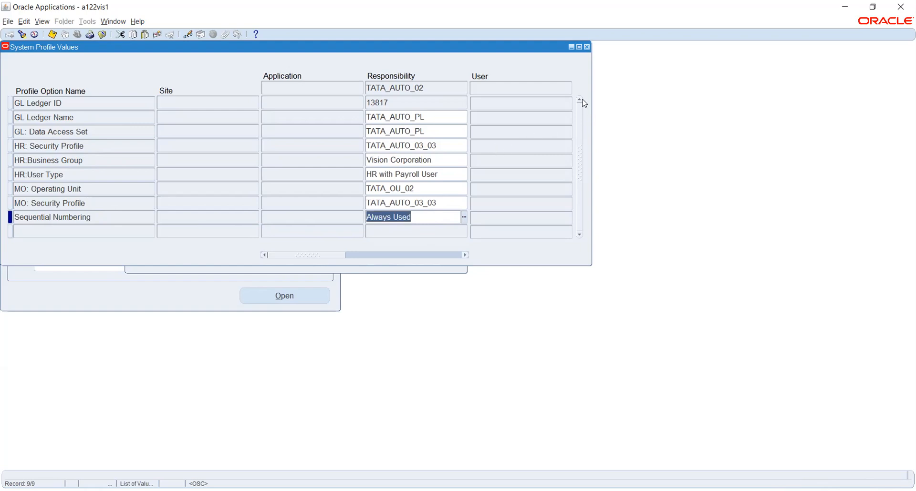
pyautogui.click(587, 48)
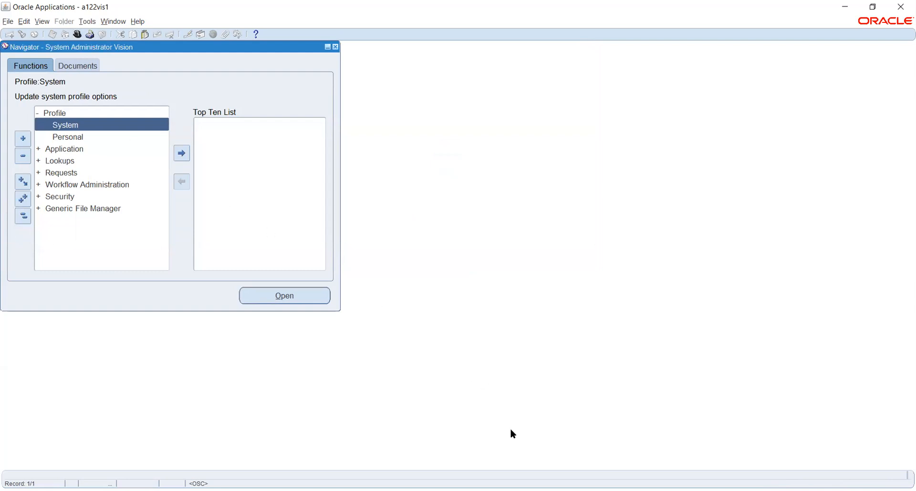
# - Switch to Human Resources and open Security > Profile for a blank Security Profile form
pyautogui.click(74, 35)
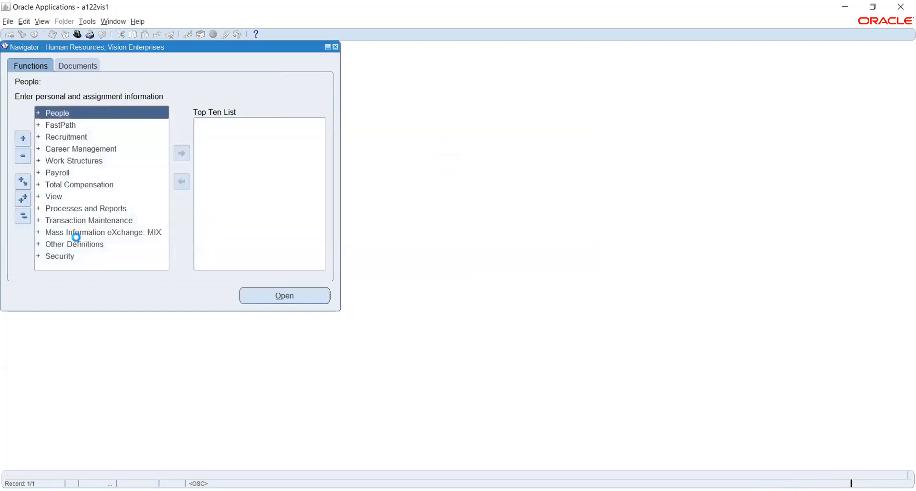
pyautogui.click(57, 256)
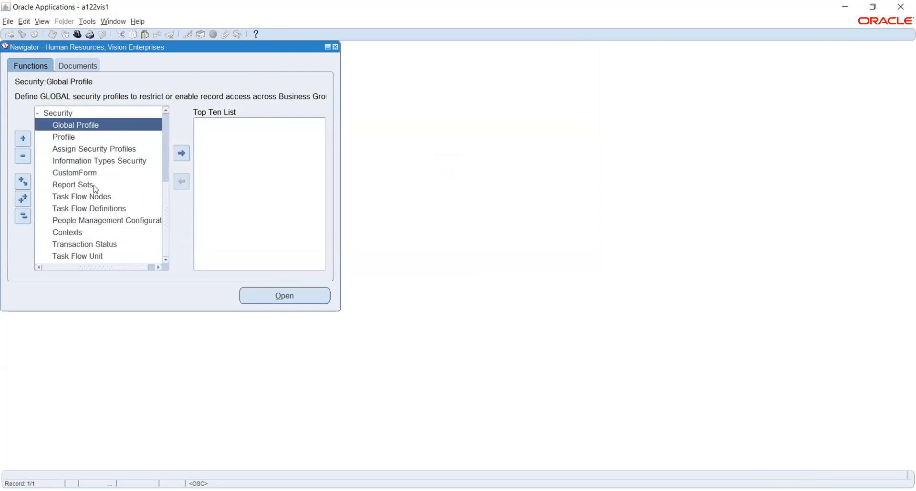
pyautogui.click(64, 139)
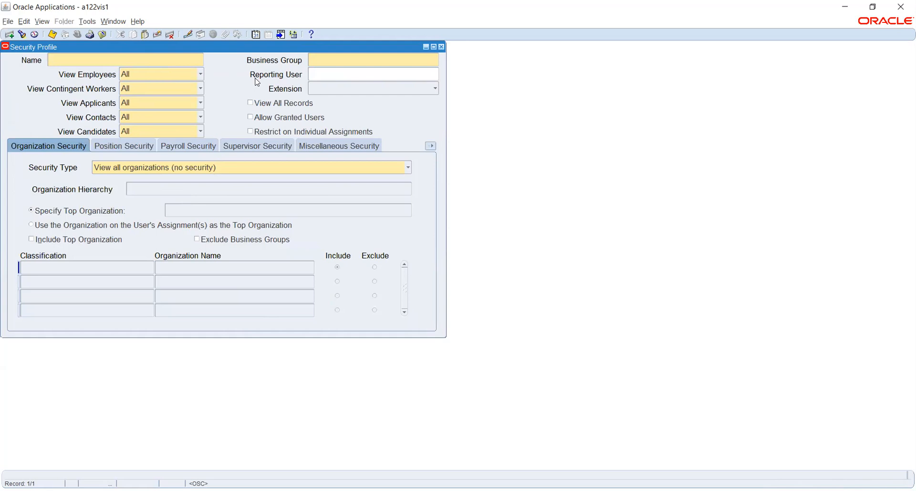
# - Enter TATA PROFILE as the name and choose Vision Corporation as the business group
pyautogui.write('TATA PROFILE')
pyautogui.press('Tab')
pyautogui.write('VISION CO')
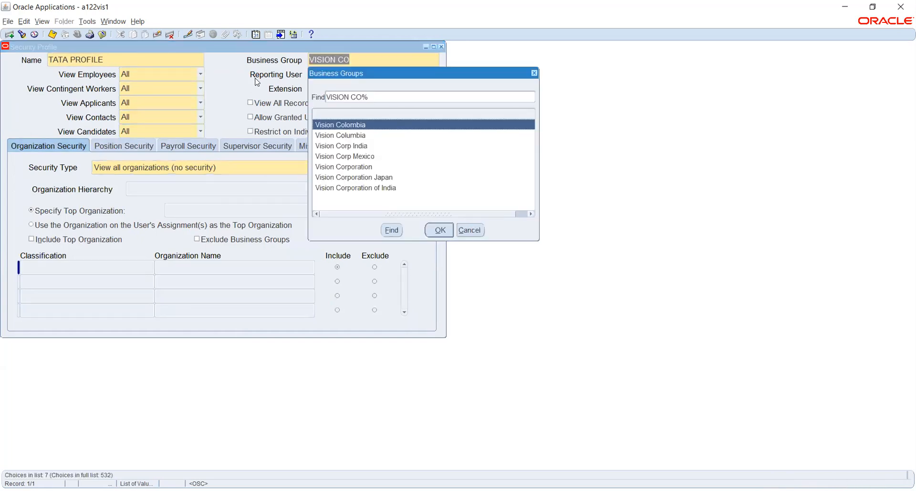
pyautogui.press('Down')
pyautogui.press('Down')
pyautogui.press('Down')
pyautogui.press('Down')
pyautogui.press('Return')
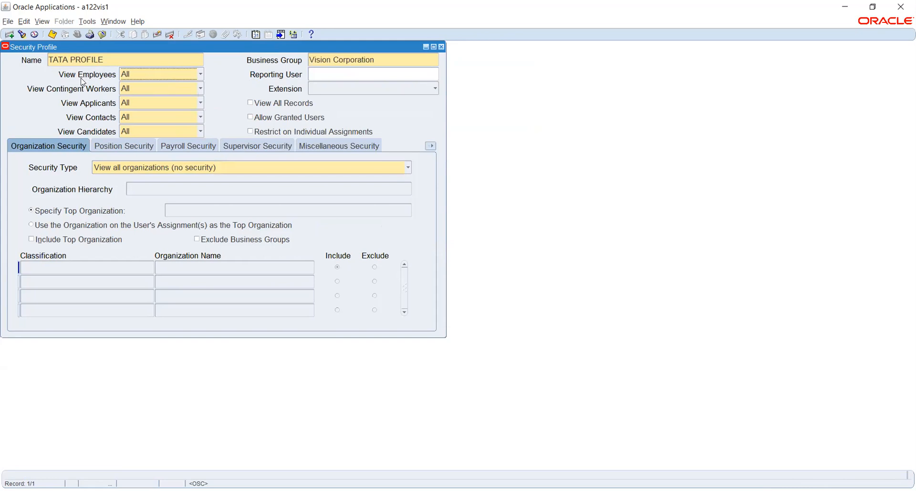
pyautogui.click(175, 74)
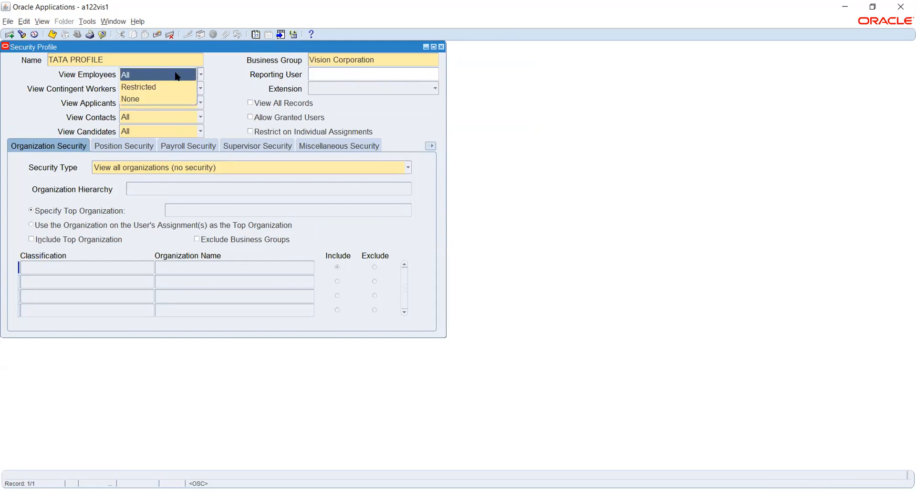
pyautogui.click(217, 76)
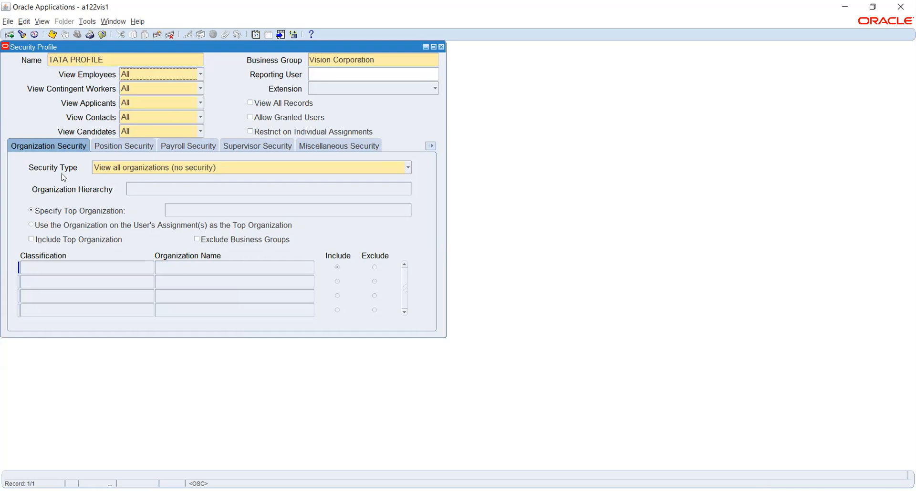
# - Open the Security Type list on the Organization Security tab
pyautogui.click(135, 174)
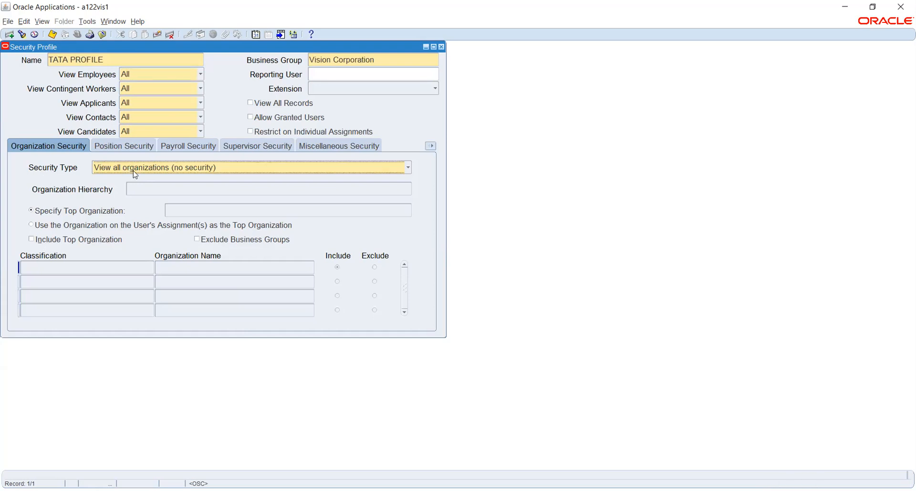
pyautogui.click(136, 175)
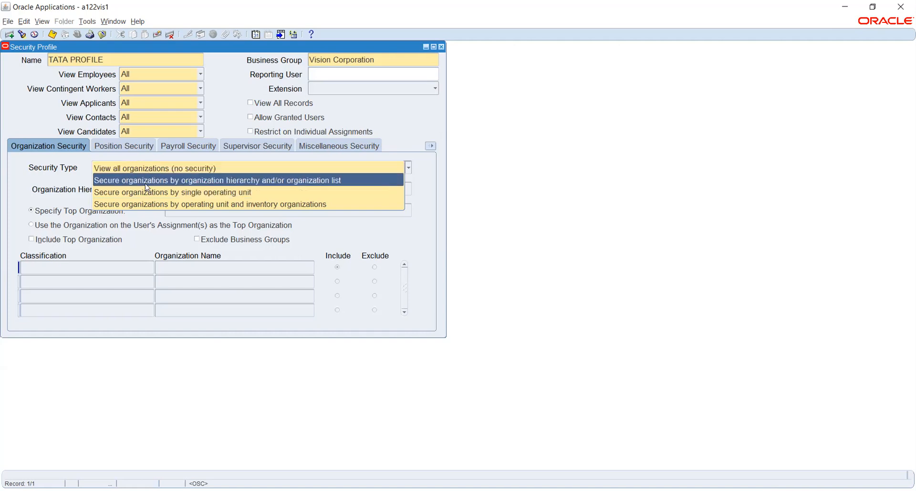
# - Secure by organization hierarchy and/or list, adding Operating Unit TATA OU1
pyautogui.click(145, 181)
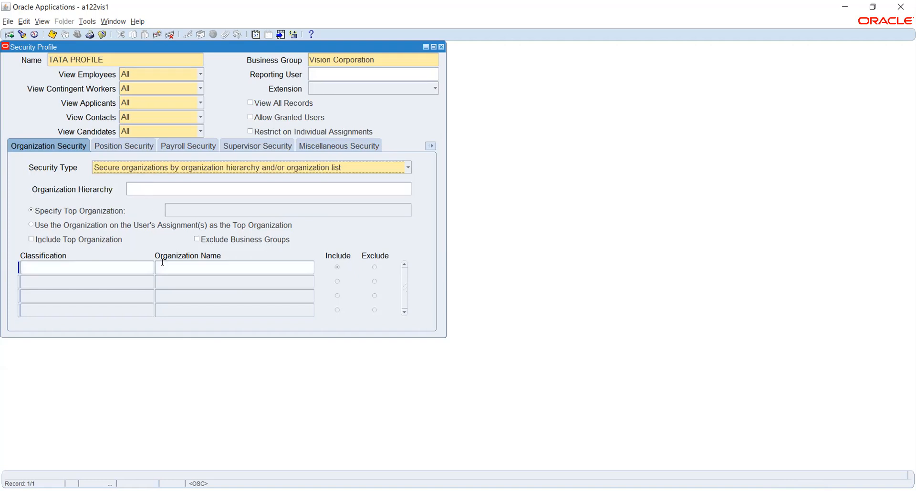
pyautogui.click(107, 267)
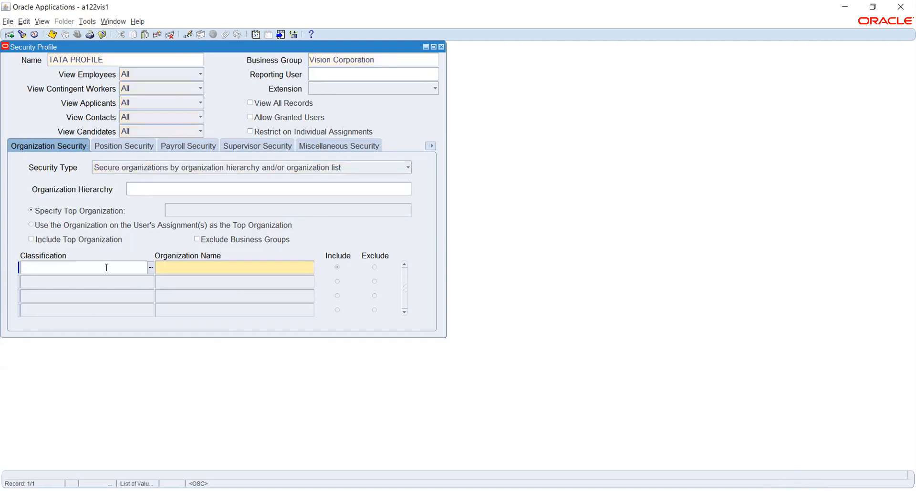
pyautogui.click(150, 267)
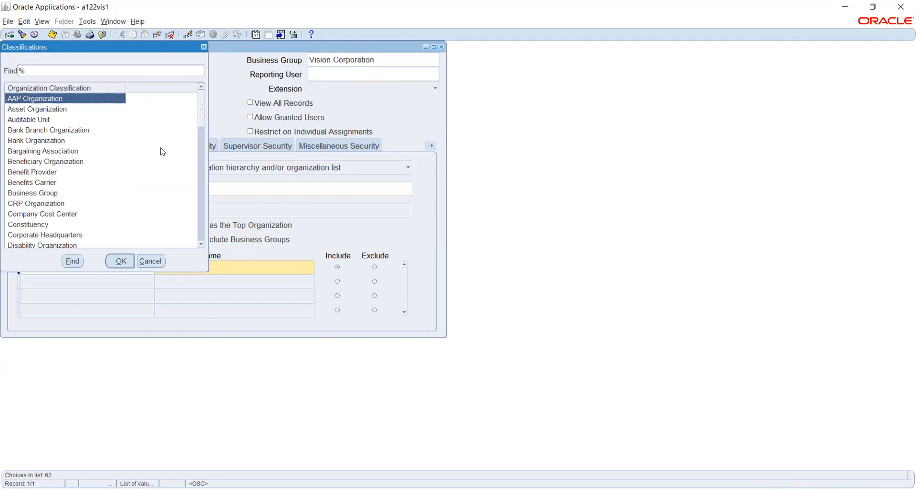
pyautogui.write('o')
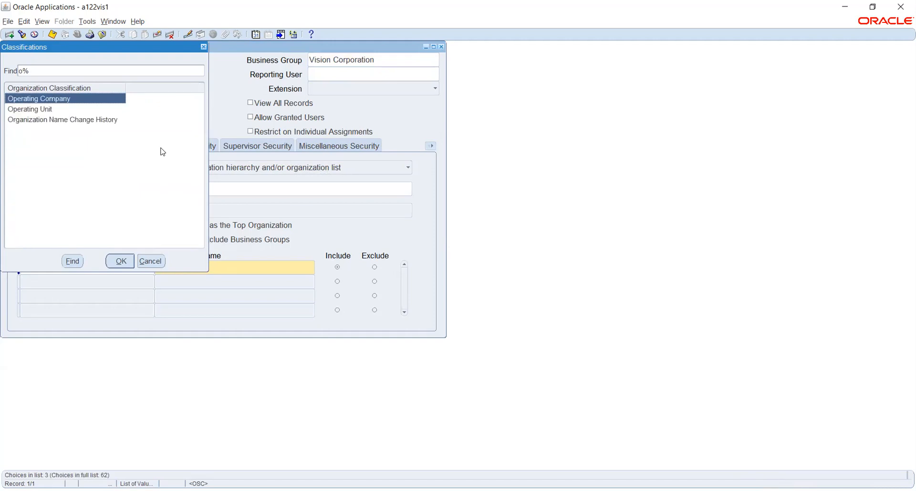
pyautogui.press('Down')
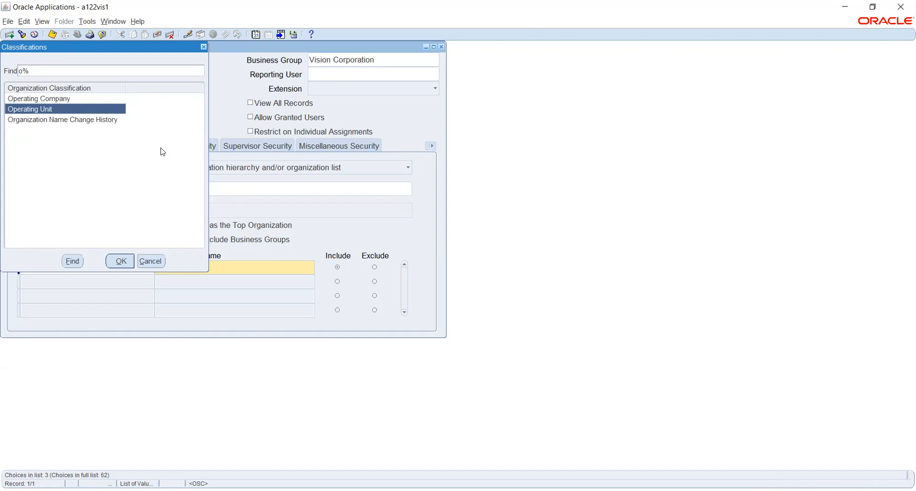
pyautogui.press('Return')
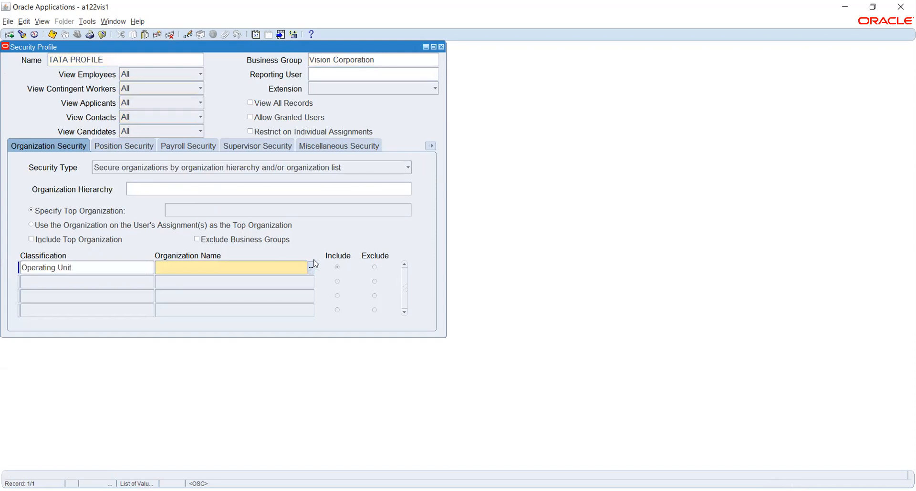
pyautogui.write('TATA%')
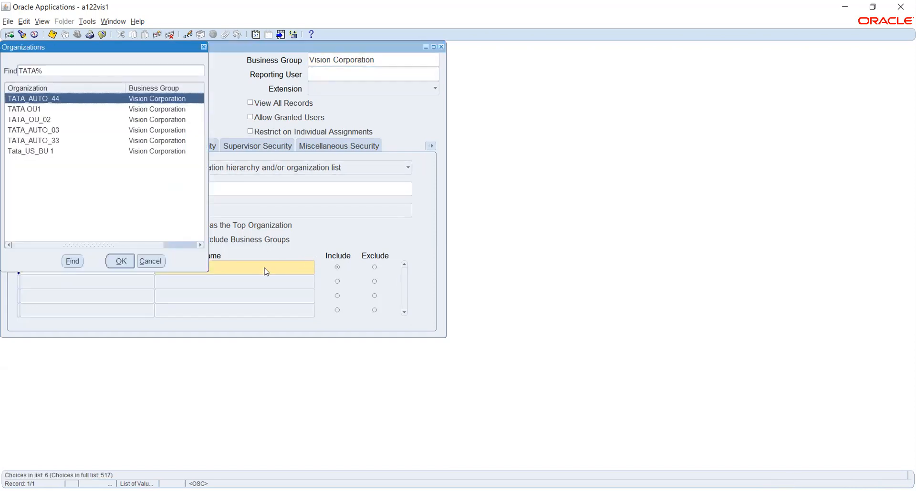
pyautogui.click(37, 111)
pyautogui.click(117, 265)
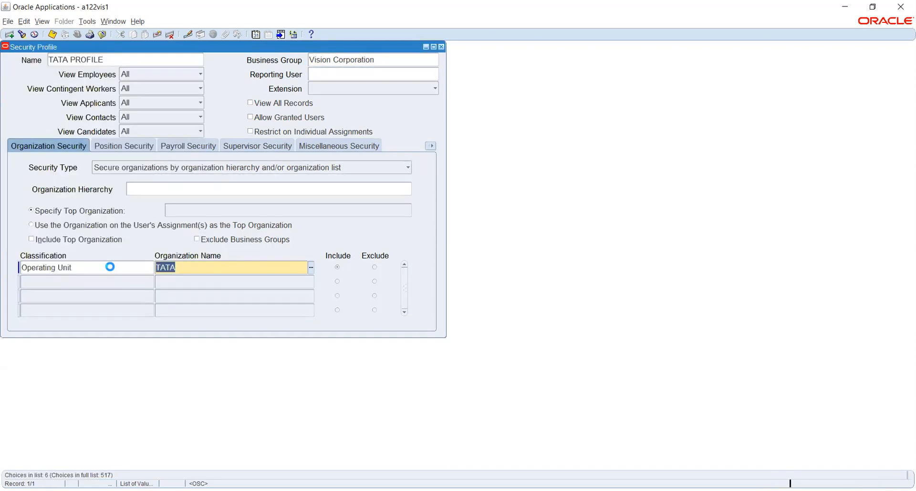
# - Add a second Inventory Organization row named TATA, then cancel the organization lookup
pyautogui.click(90, 282)
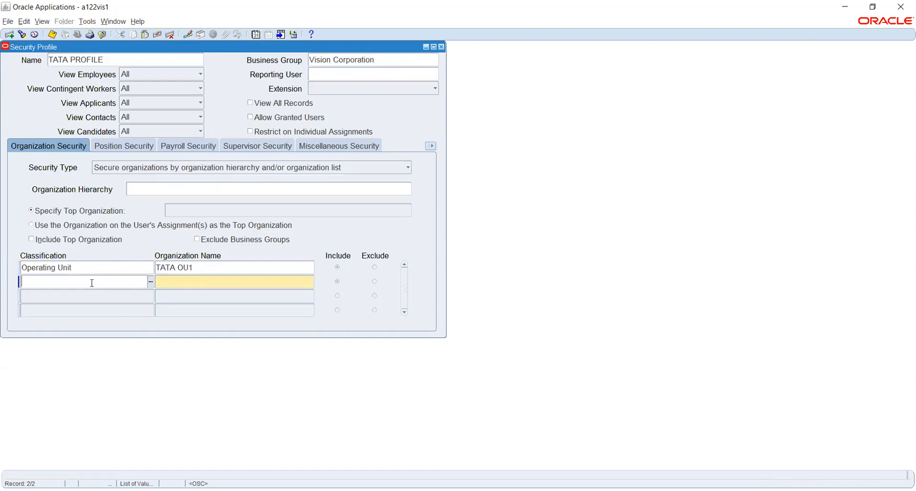
pyautogui.write('INV')
pyautogui.press('Tab')
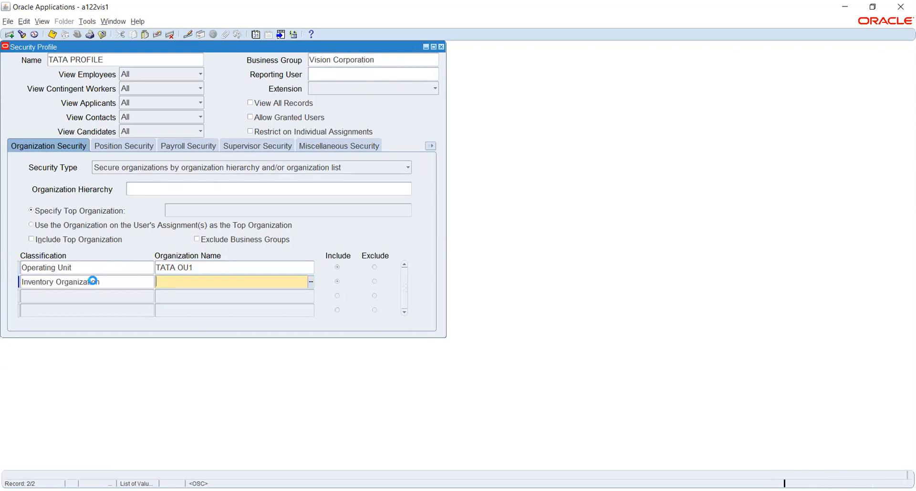
pyautogui.write('TATA')
pyautogui.press('Tab')
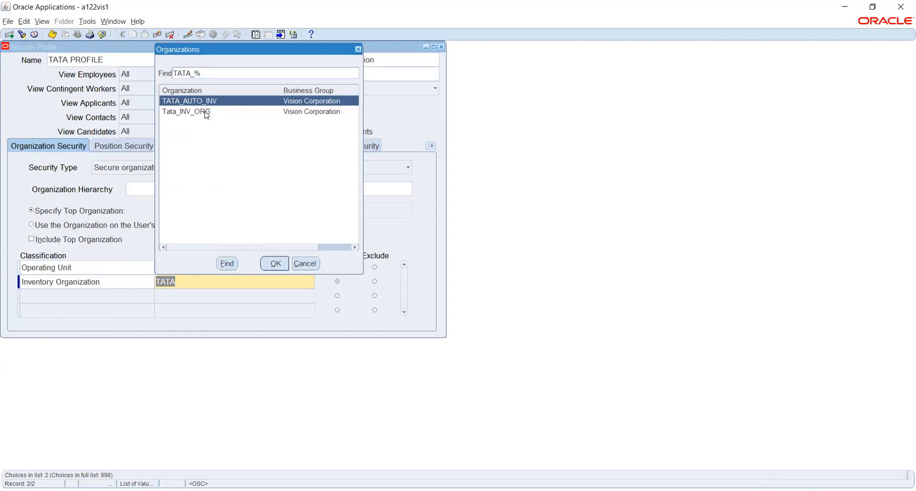
pyautogui.click(306, 264)
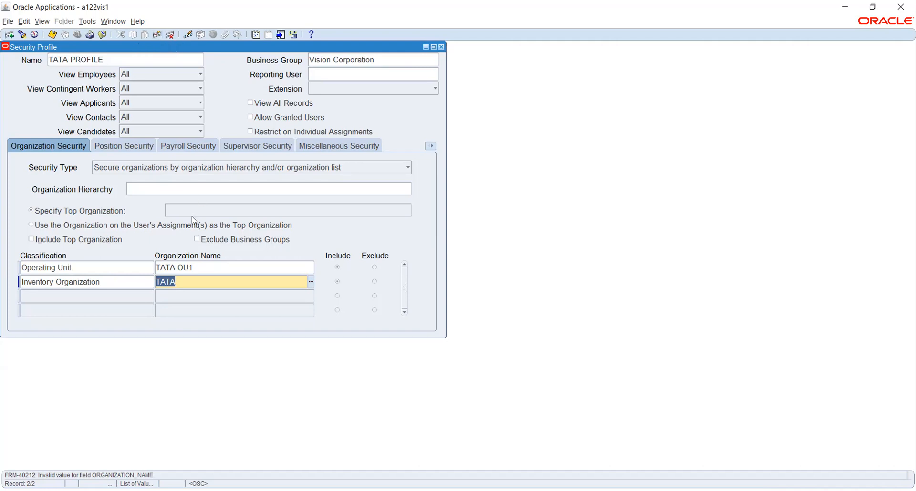
# - Clear the rejected Inventory Organization row and save TATA PROFILE with TATA OU1 as its only organization
pyautogui.click(158, 34)
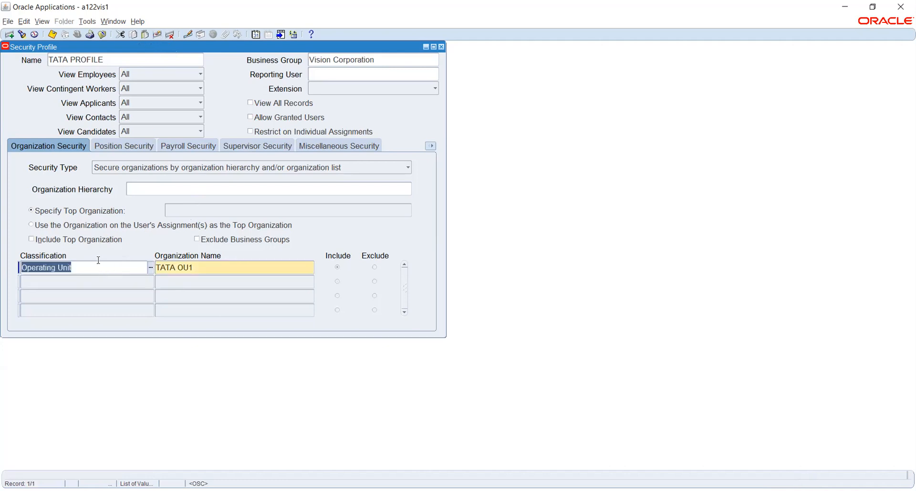
pyautogui.hotkey('ctrl', 's')
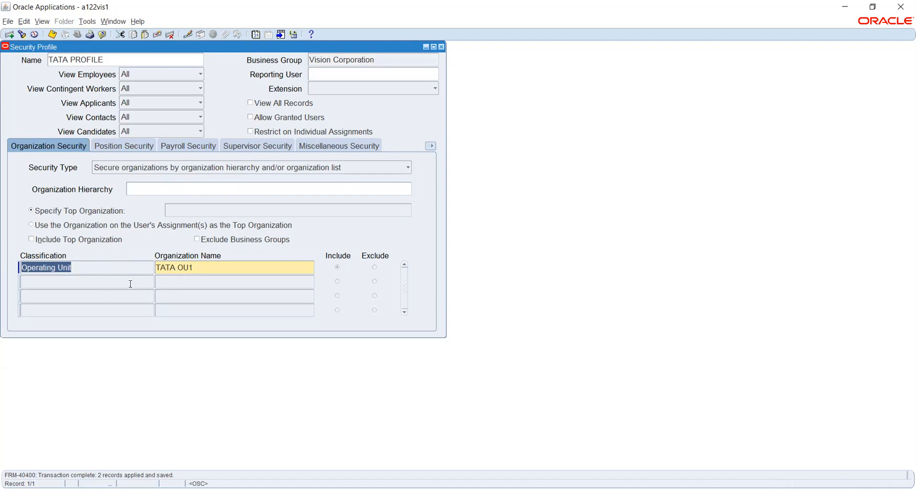
pyautogui.click(109, 281)
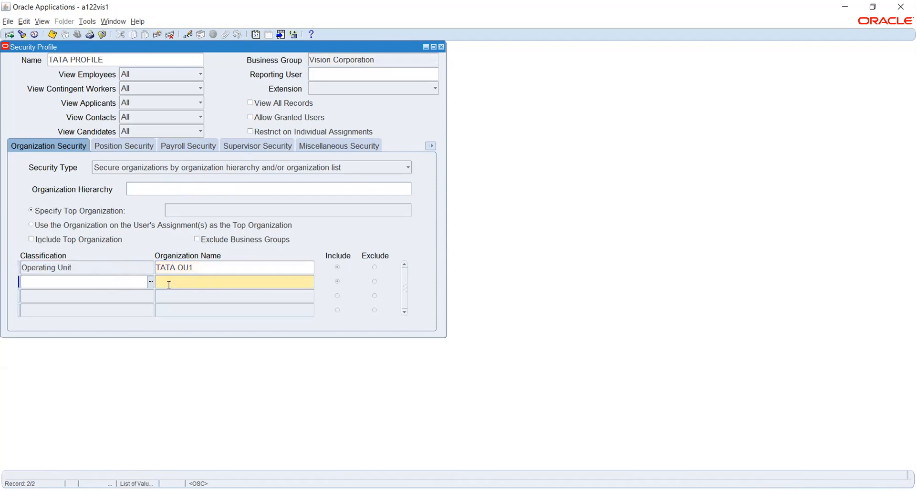
pyautogui.click(204, 265)
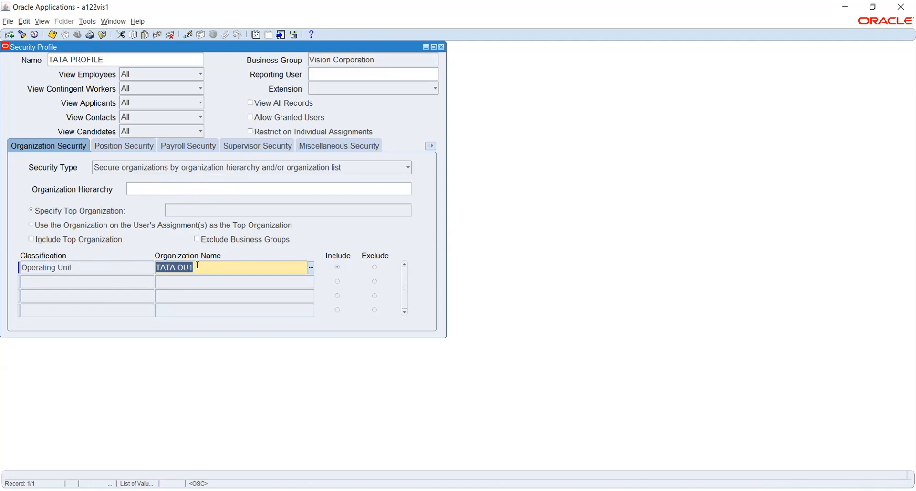
pyautogui.hotkey('ctrl', 's')
pyautogui.click(204, 168)
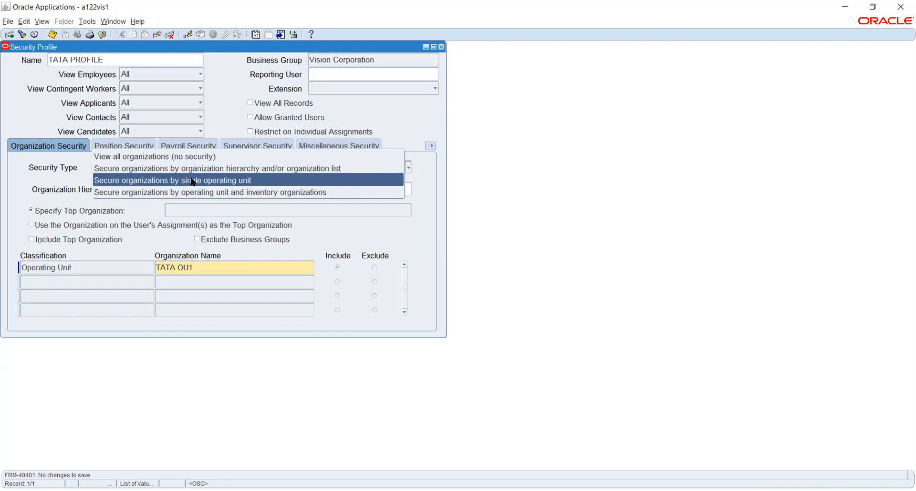
pyautogui.click(80, 176)
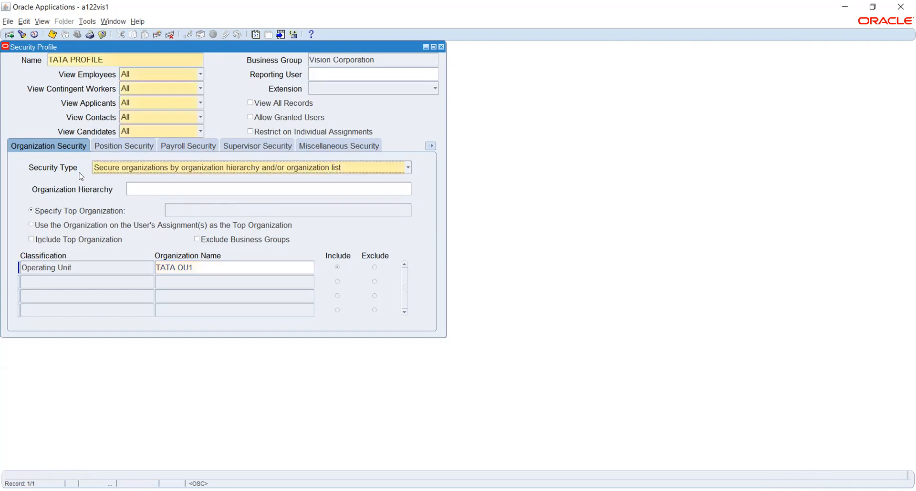
pyautogui.click(196, 169)
pyautogui.click(124, 169)
pyautogui.press('Down')
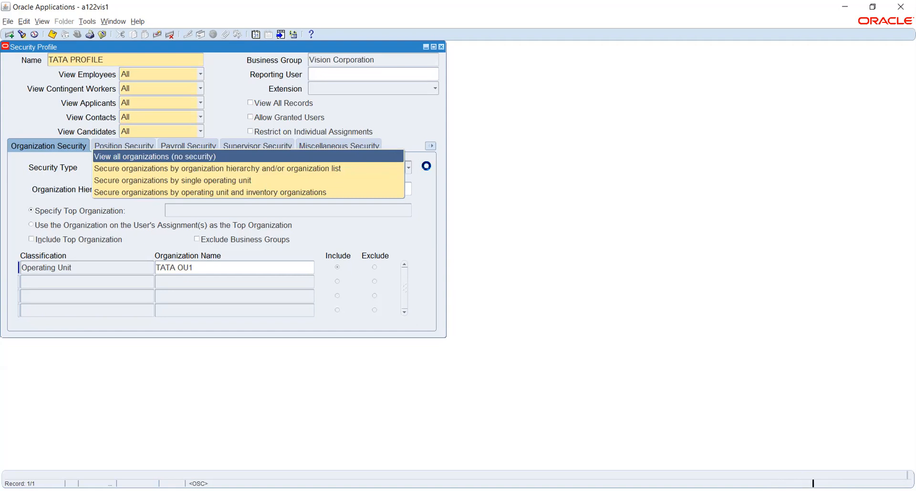
pyautogui.click(426, 166)
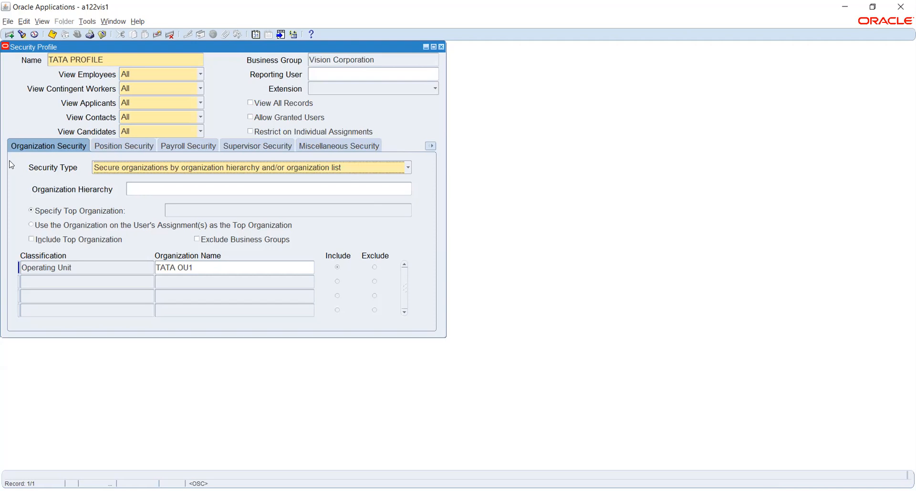
pyautogui.click(53, 35)
# - Close the TATA PROFILE Security Profile form and switch to System Administrator Vision
pyautogui.click(174, 60)
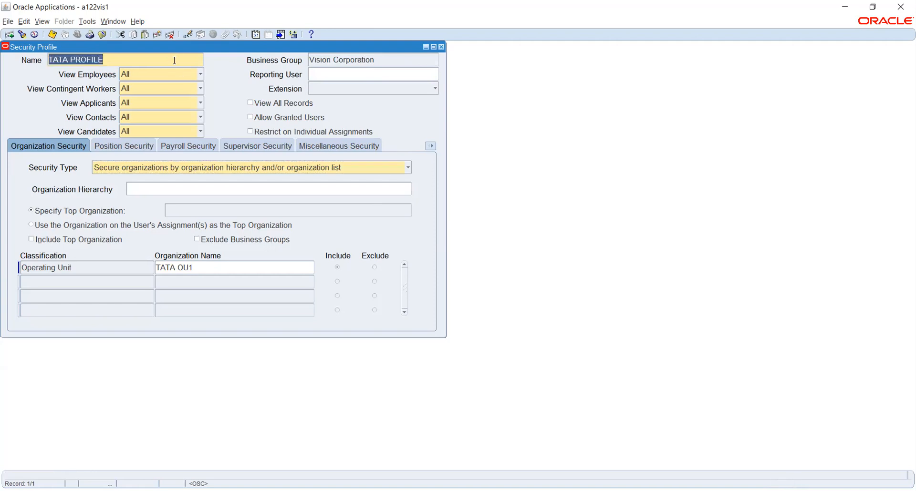
pyautogui.press('F4')
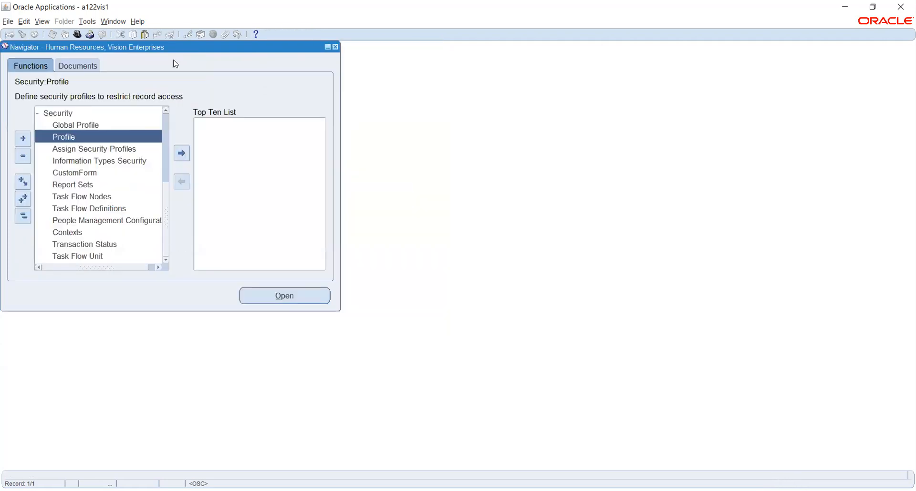
pyautogui.click(78, 34)
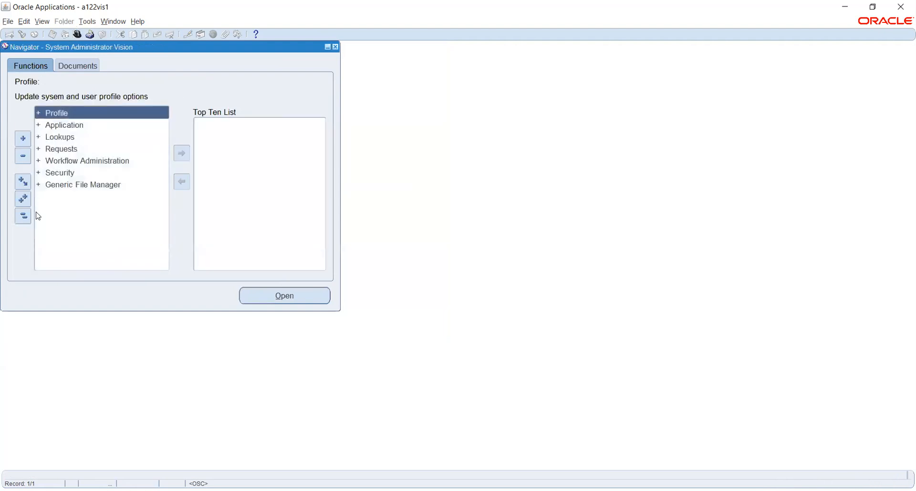
# - Open Security > Responsibility > Define and query the TATA_GL responsibility
pyautogui.click(56, 172)
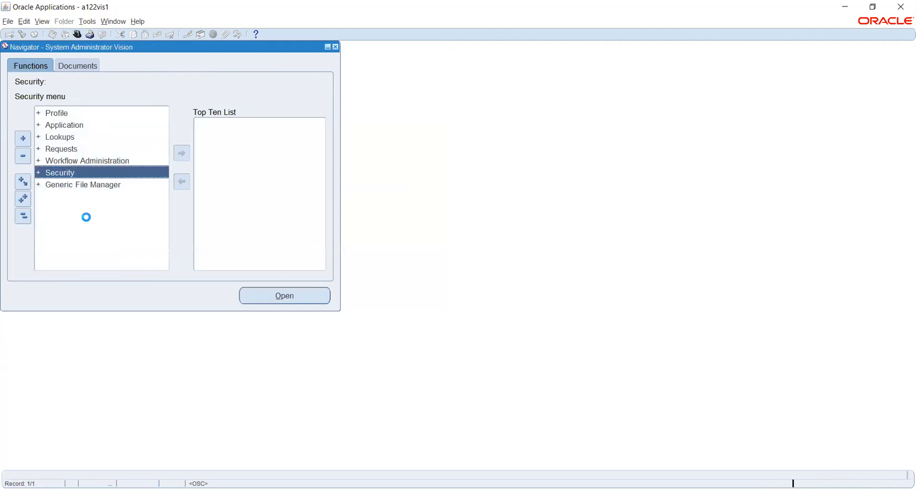
pyautogui.click(65, 197)
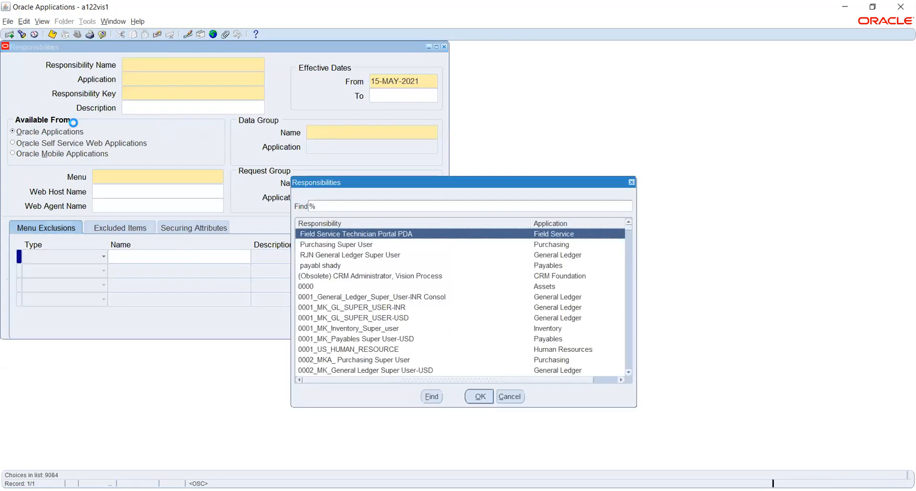
pyautogui.write('tatA')
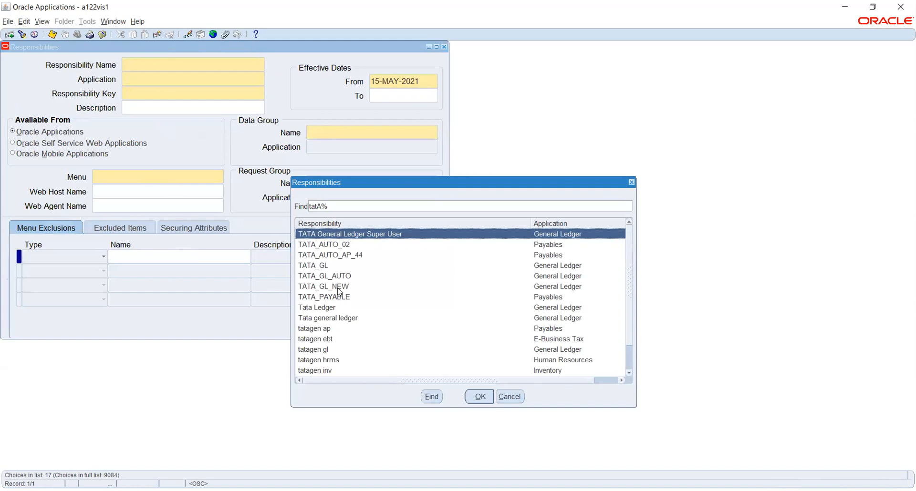
pyautogui.click(322, 266)
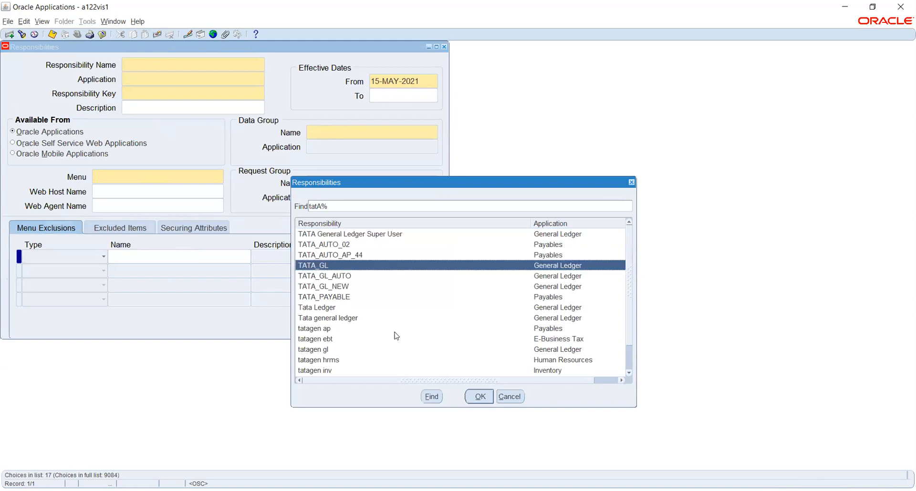
pyautogui.click(472, 397)
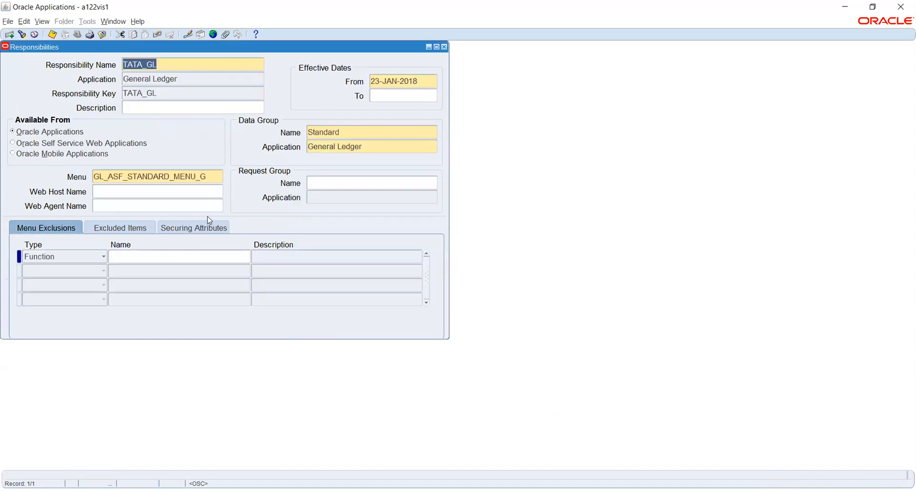
# - Query TATA General Ledger Super User, check its GL_SUPERUSER menu, and close the Responsibilities form
pyautogui.click(22, 34)
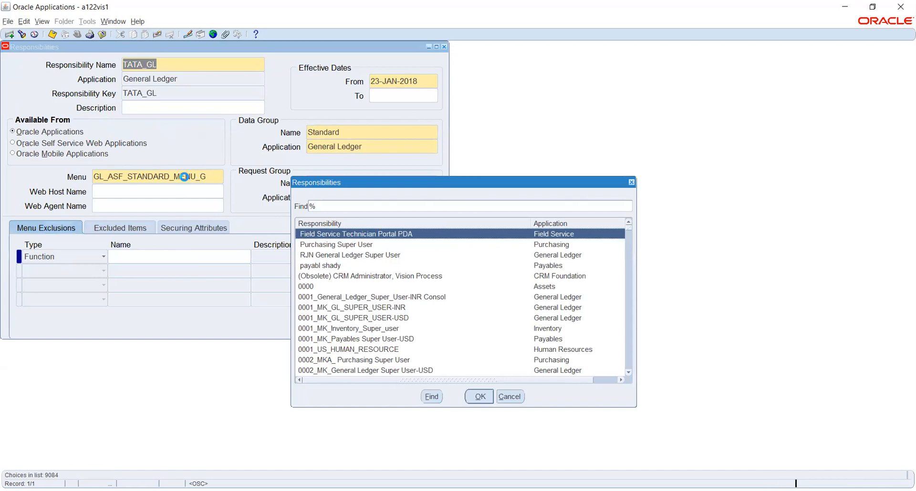
pyautogui.write('tatA')
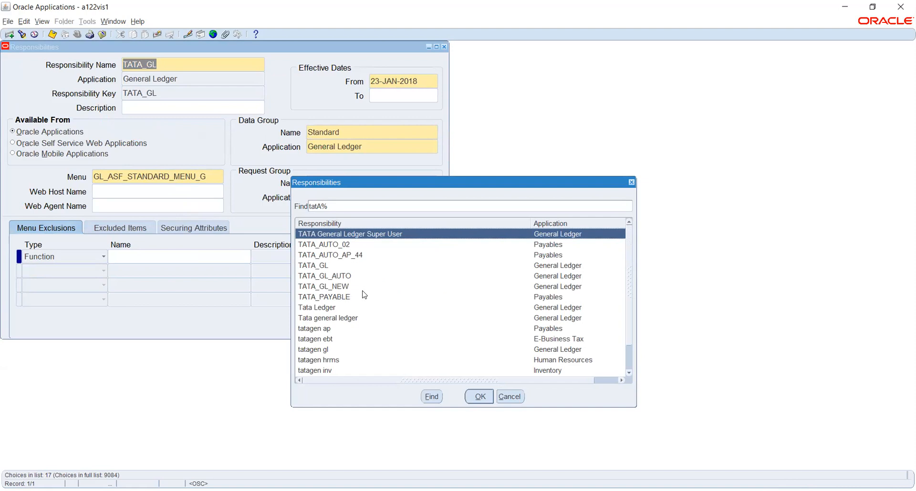
pyautogui.scroll(-1, 365, 295)
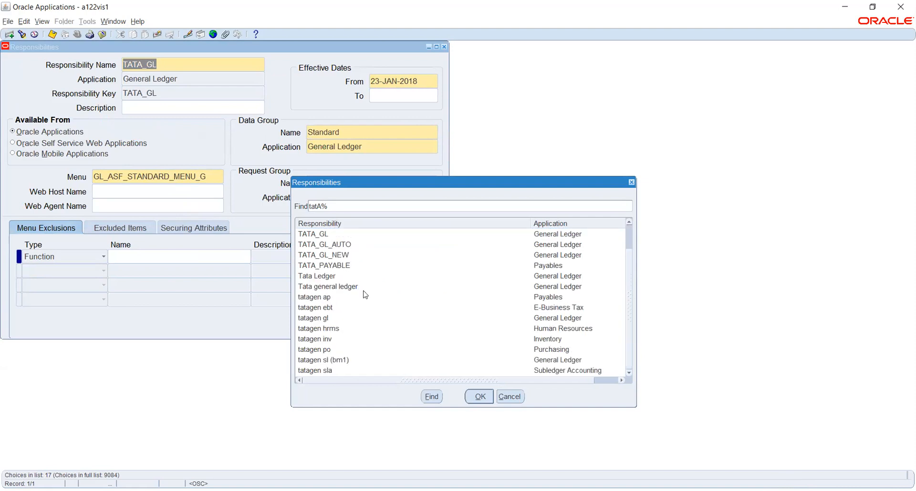
pyautogui.scroll(1, 364, 295)
pyautogui.click(479, 395)
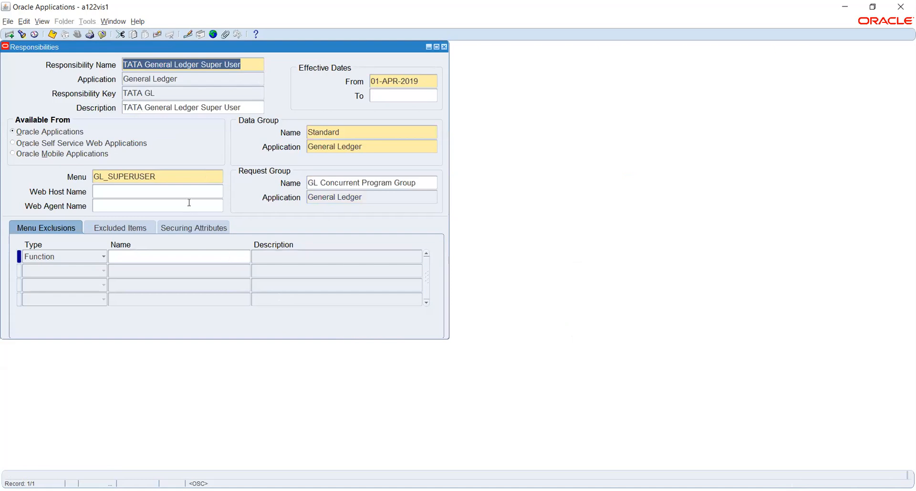
pyautogui.click(184, 174)
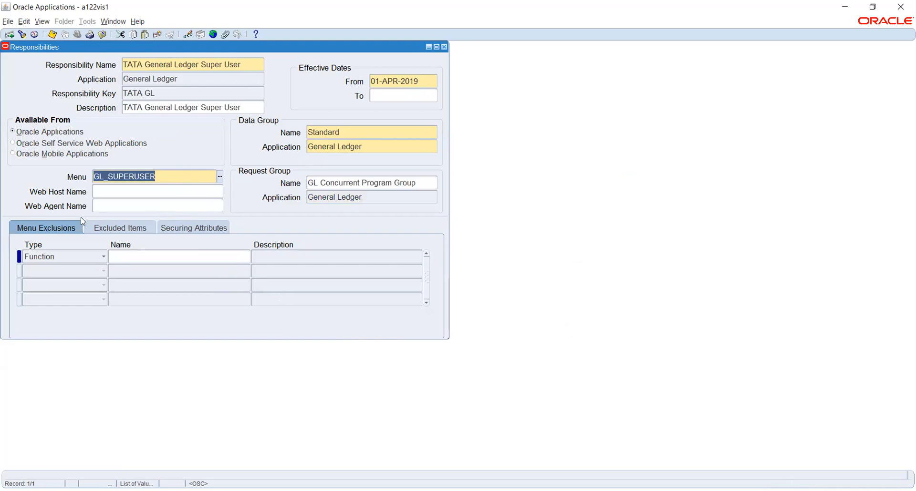
pyautogui.click(248, 64)
pyautogui.hotkey('ctrl', 'c')
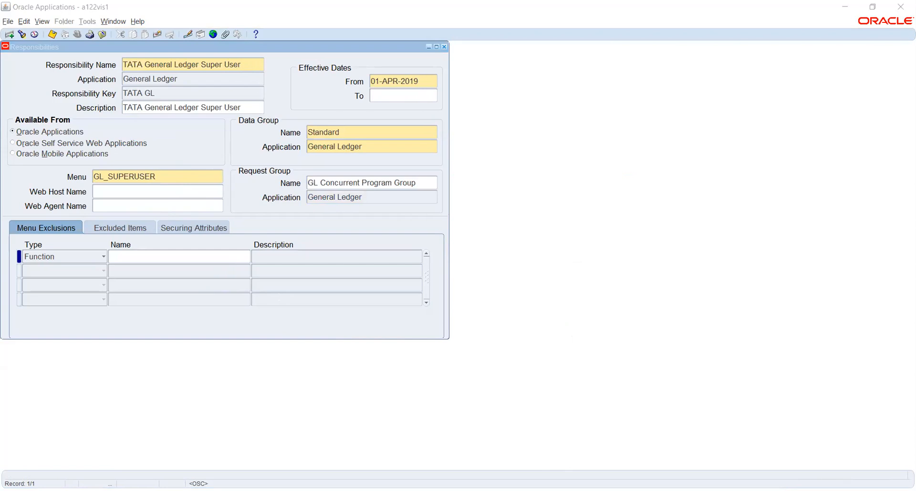
pyautogui.click(443, 47)
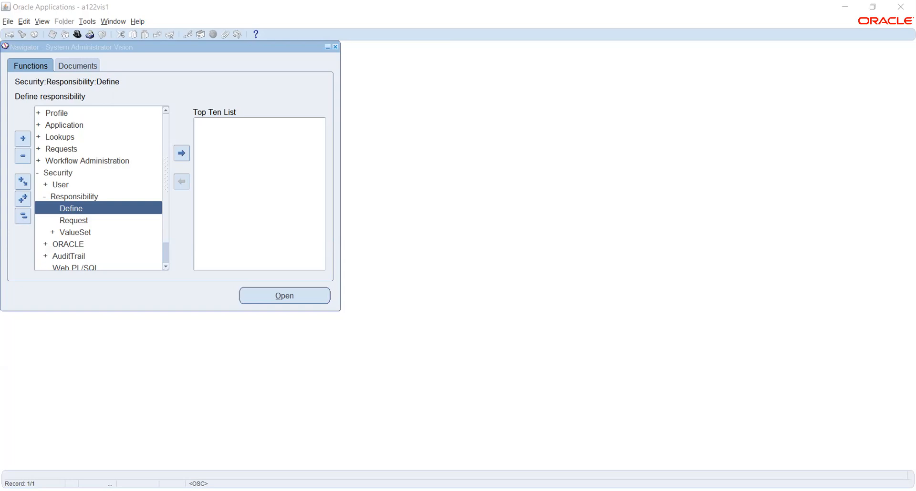
# - Open Security > User > Define and put the Users form into query mode
pyautogui.click(38, 306)
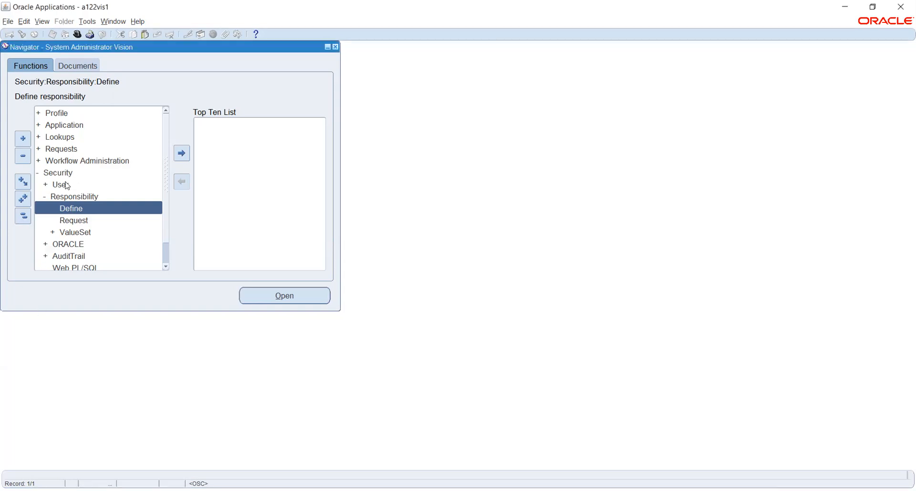
pyautogui.doubleClick(67, 186)
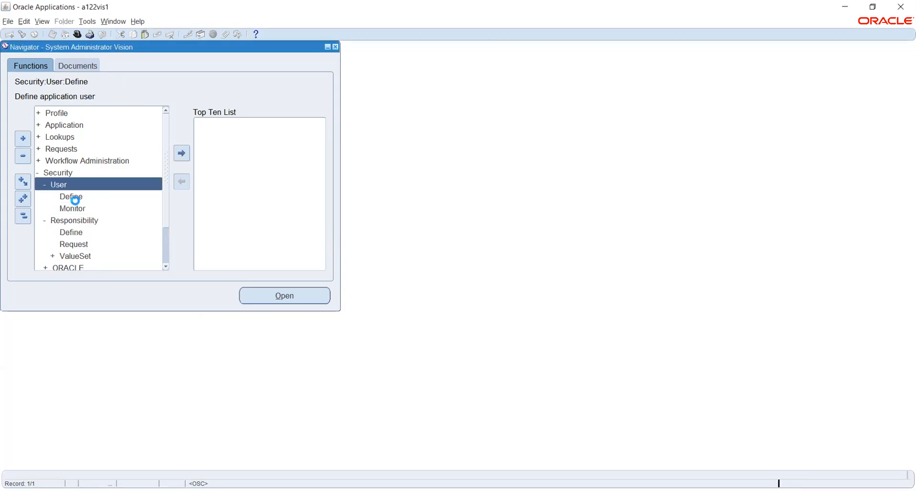
pyautogui.click(73, 198)
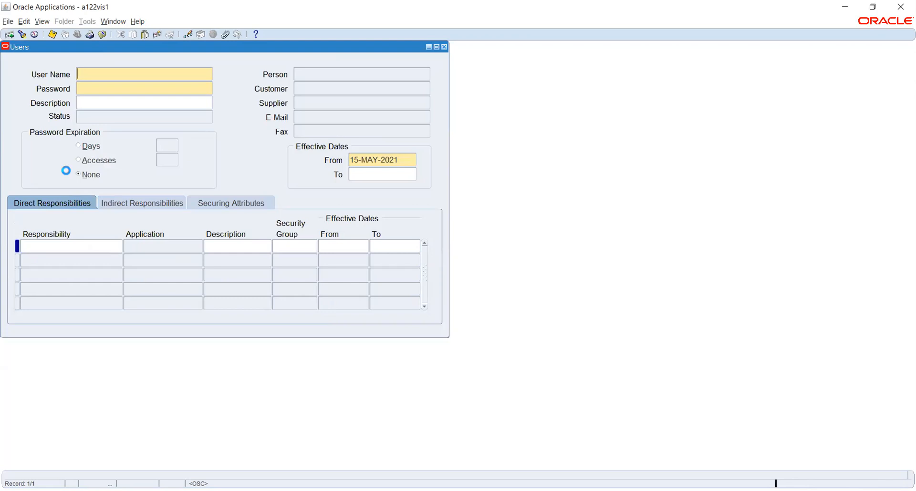
pyautogui.press('F11')
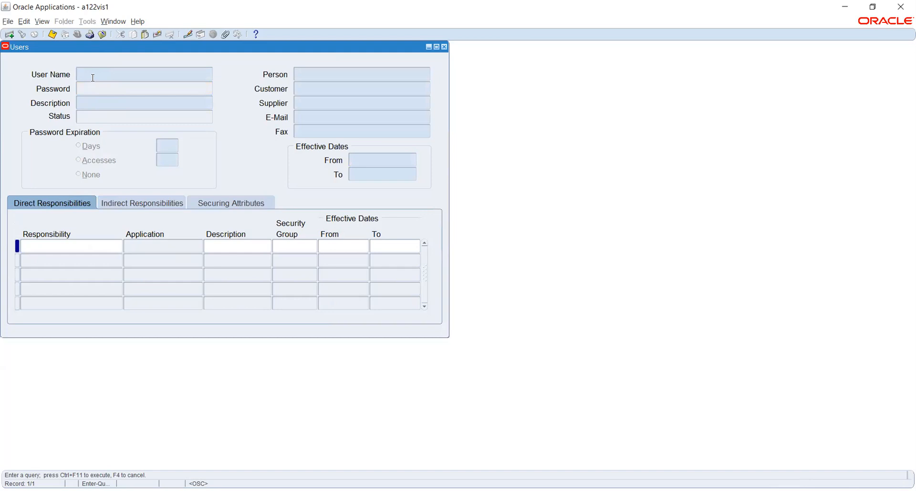
# - Query the user by the pasted user name and review their assigned responsibilities
pyautogui.write('ARUN.D1123')
pyautogui.hotkey('ctrl', 'F11')
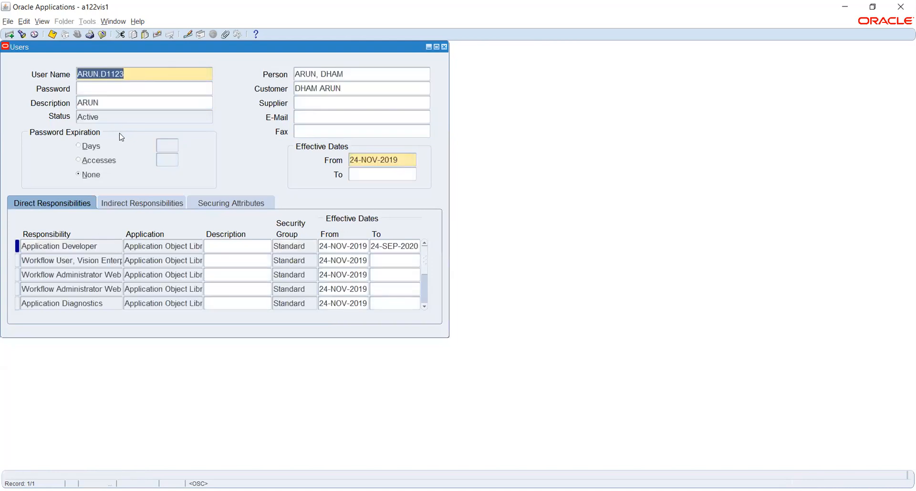
pyautogui.click(43, 260)
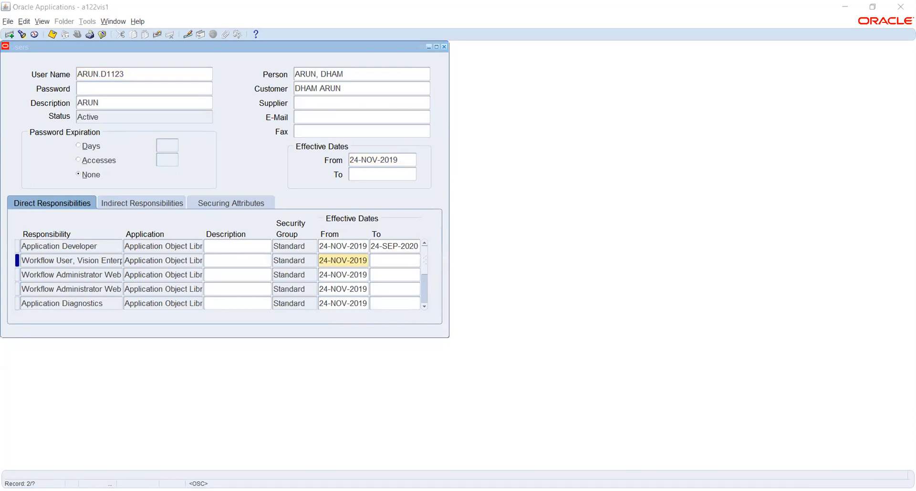
pyautogui.hotkey('alt', 'Tab')
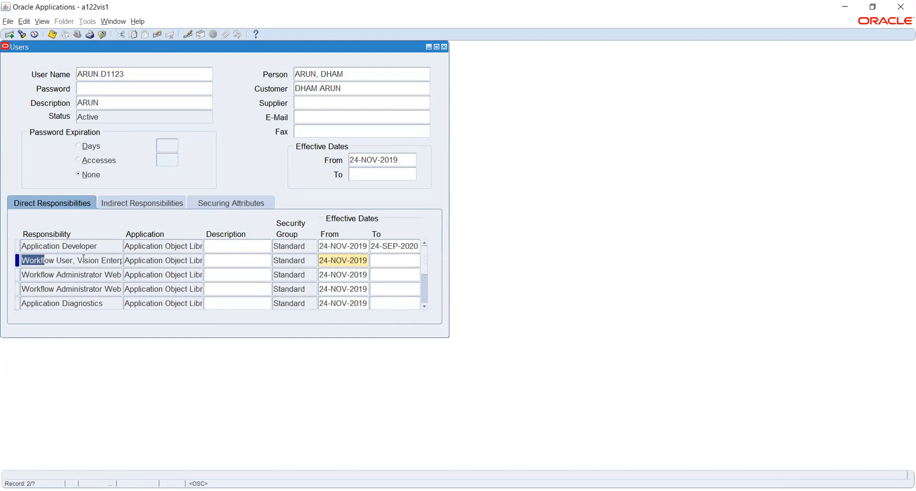
# - Add the TATA General Ledger Super User responsibility from 01-JAN-2021 and close the Users form
pyautogui.hotkey('ctrl', 'Down')
pyautogui.hotkey('ctrl', 'v')
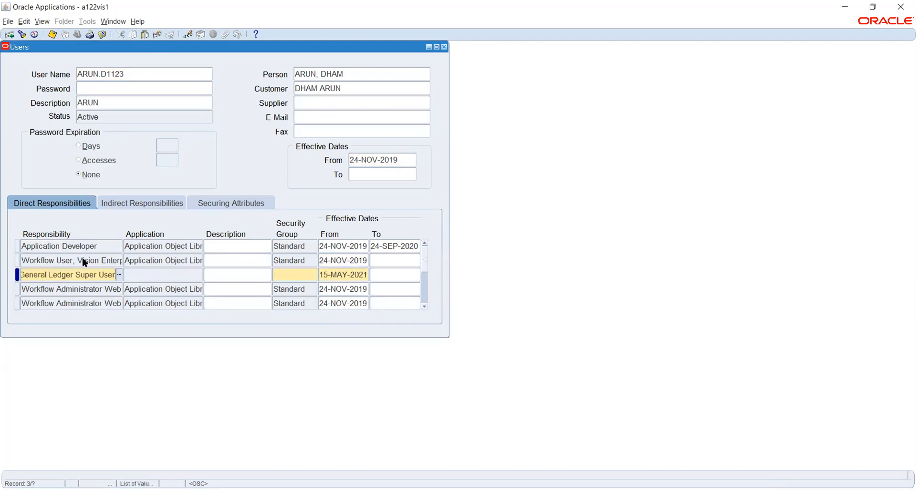
pyautogui.press('Tab')
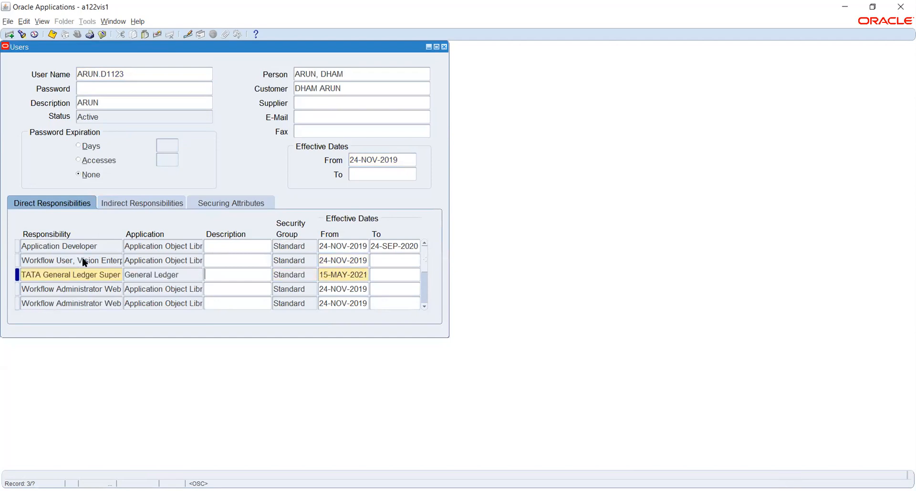
pyautogui.press('Tab')
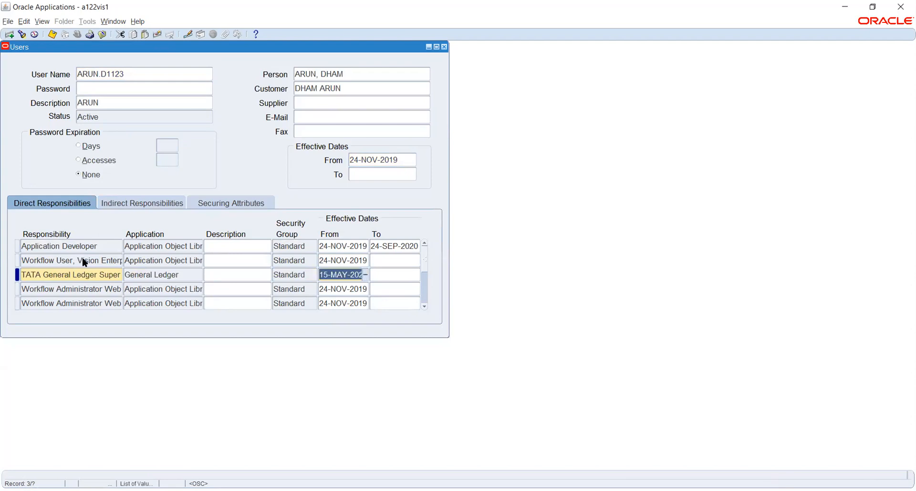
pyautogui.write('1JAN2021')
pyautogui.press('Tab')
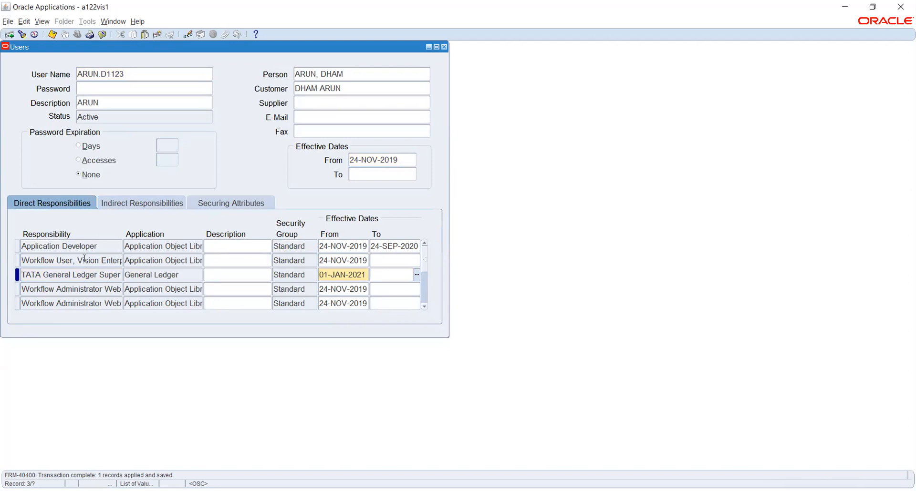
pyautogui.press('F4')
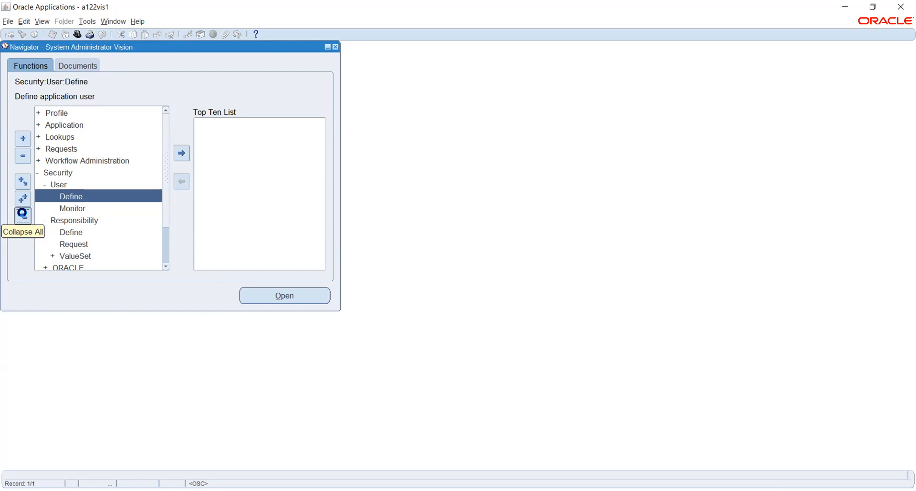
# - Collapse the navigator, cancel the responsibility switch, and open Profile > System
pyautogui.click(23, 217)
pyautogui.click(77, 34)
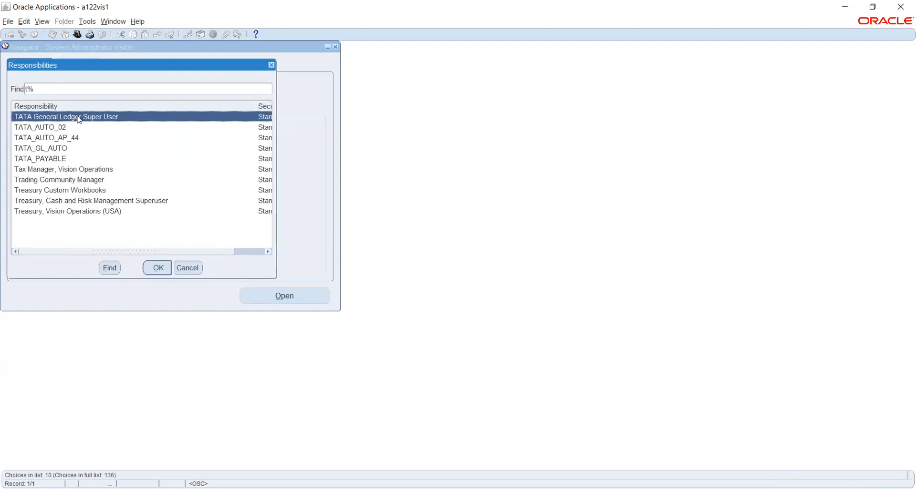
pyautogui.click(189, 268)
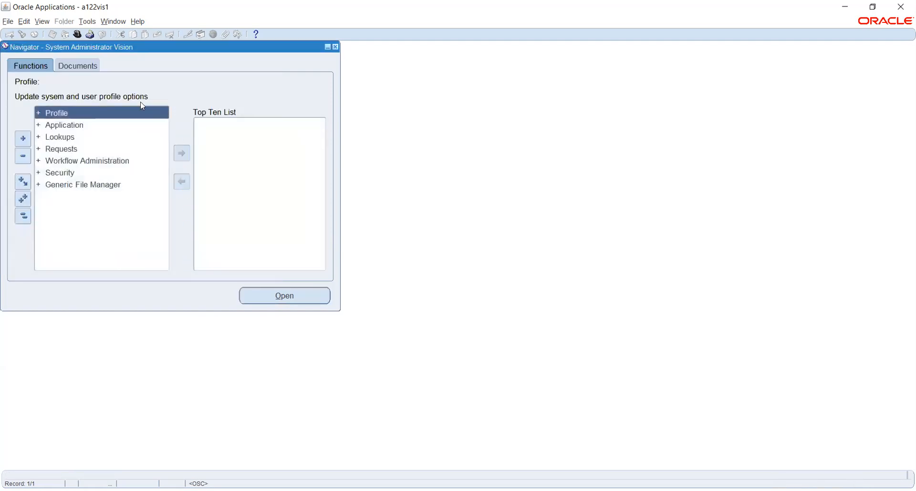
pyautogui.doubleClick(59, 114)
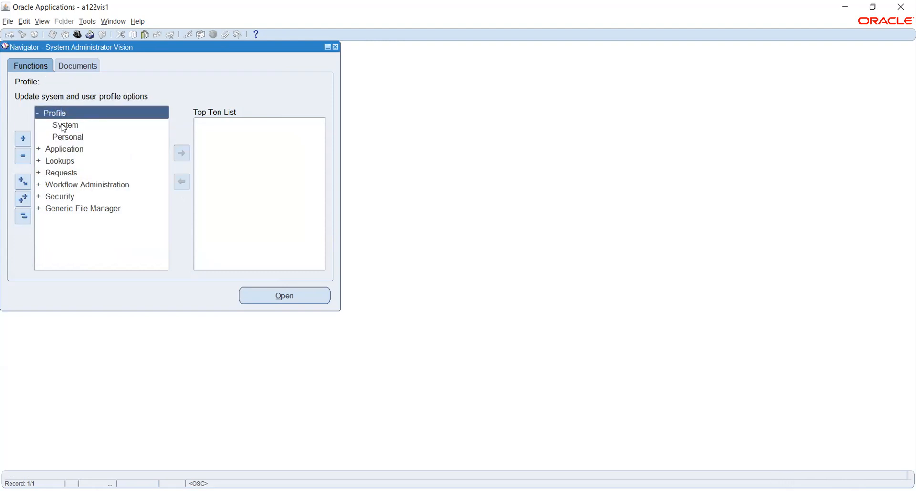
pyautogui.doubleClick(64, 126)
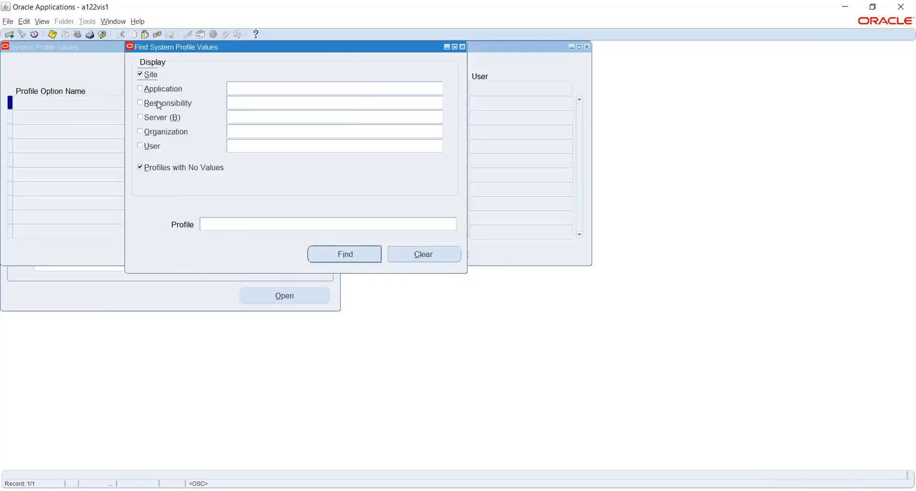
# - Search responsibility TATA General Ledger Super User for profile GL Ledger Name, found via %gl%led%
pyautogui.click(158, 107)
pyautogui.click(248, 105)
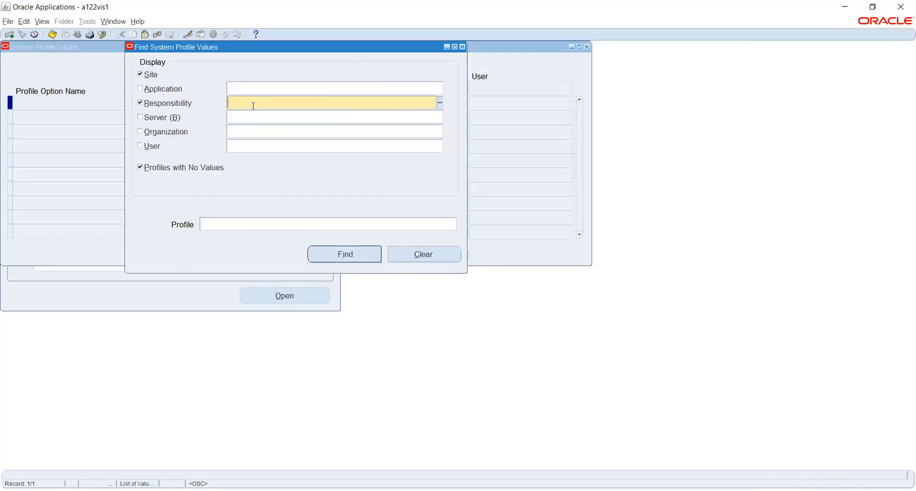
pyautogui.write('TATA General Ledger Super User')
pyautogui.press('Tab')
pyautogui.click(292, 224)
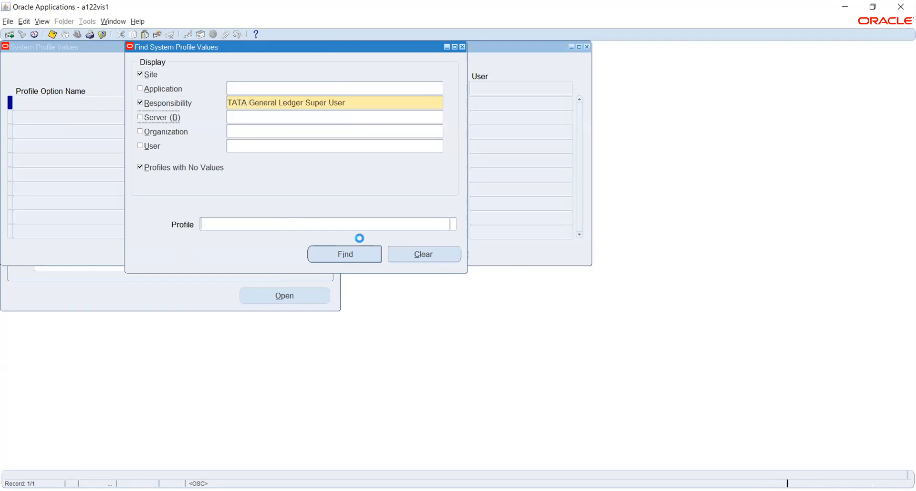
pyautogui.click(454, 224)
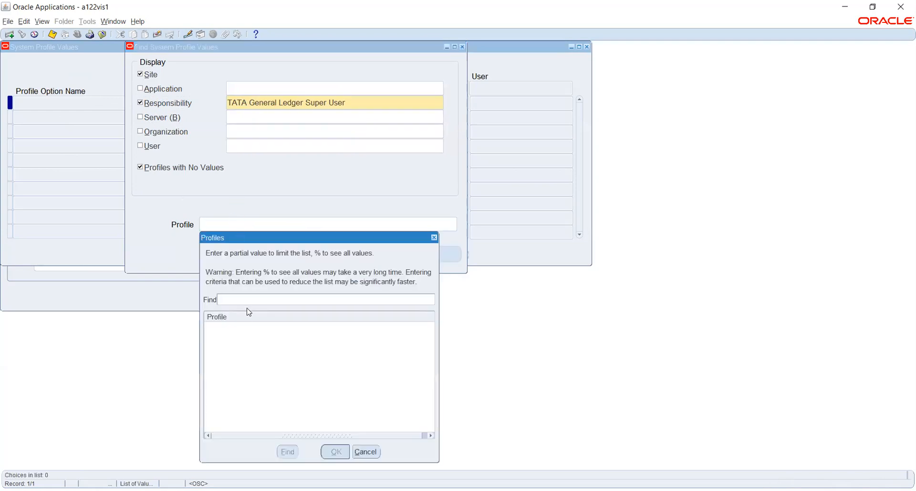
pyautogui.write('%gl%led%%')
pyautogui.press('Return')
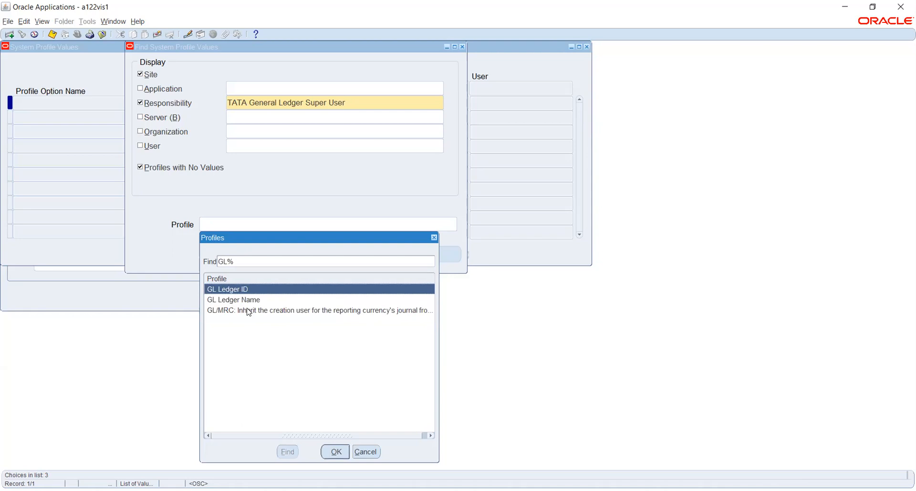
pyautogui.doubleClick(251, 300)
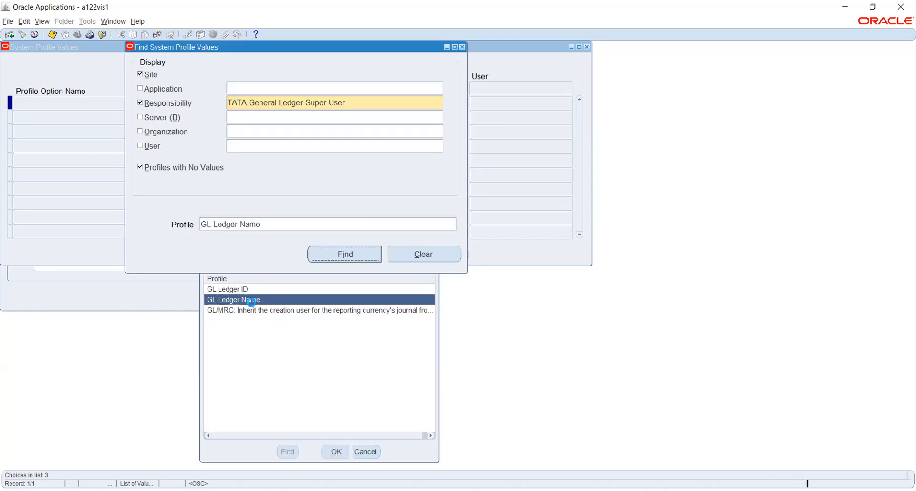
# - Find the GL Ledger Name values and select its Responsibility-level value cell
pyautogui.click(345, 254)
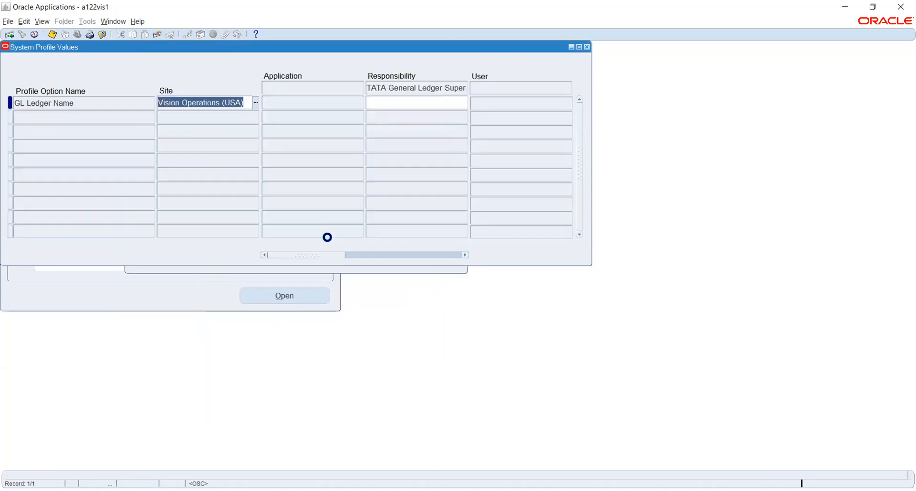
pyautogui.click(382, 101)
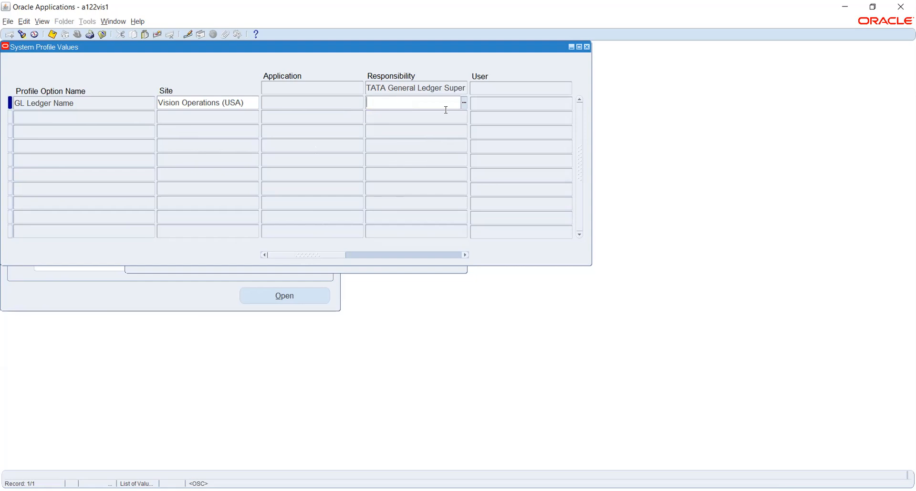
# - Pick TATA_PL from the ledger list filtered on 'ta' as the responsibility value
pyautogui.write('TATA')
pyautogui.press('Tab')
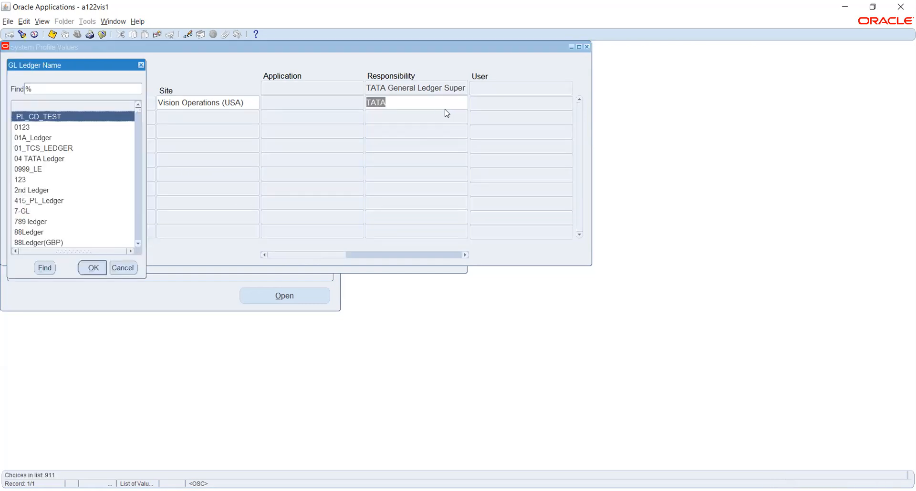
pyautogui.write('t')
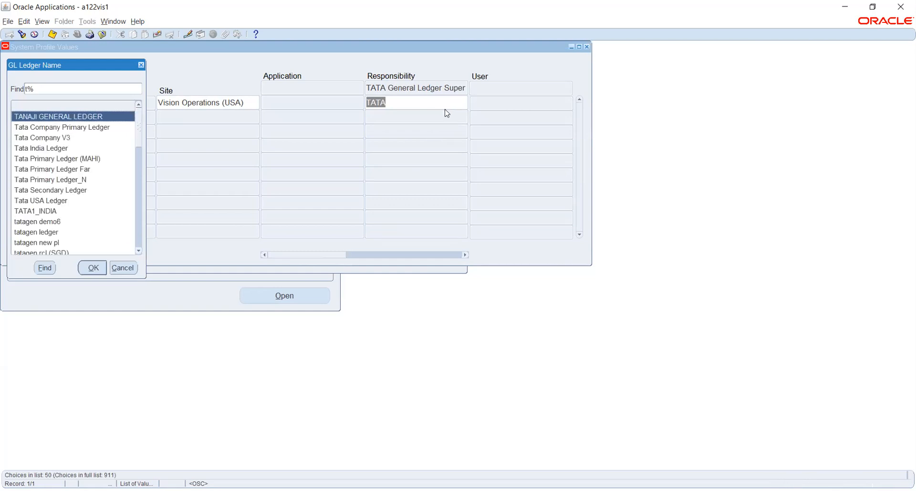
pyautogui.write('a')
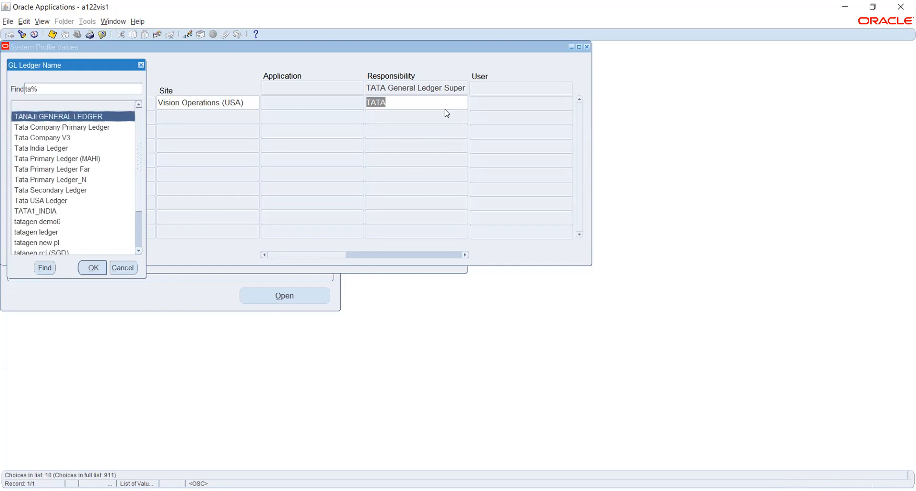
pyautogui.click(69, 191)
pyautogui.scroll(-1, 68, 162)
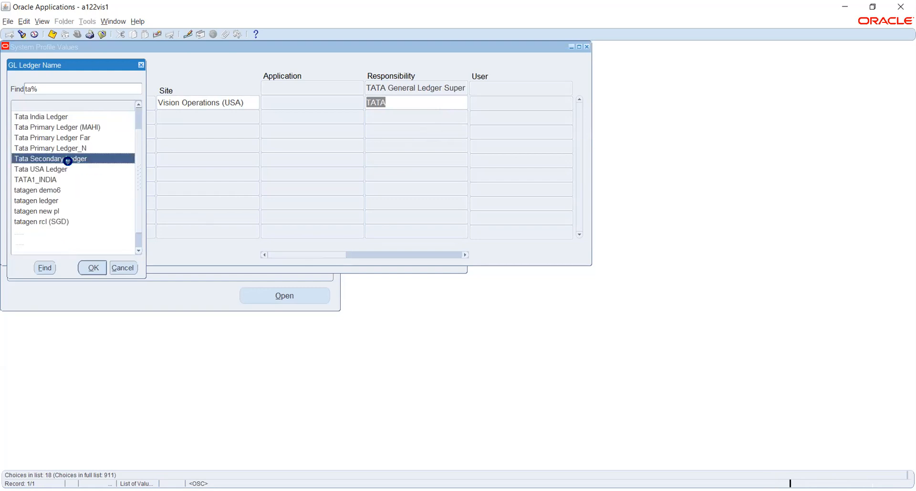
pyautogui.scroll(-1, 70, 166)
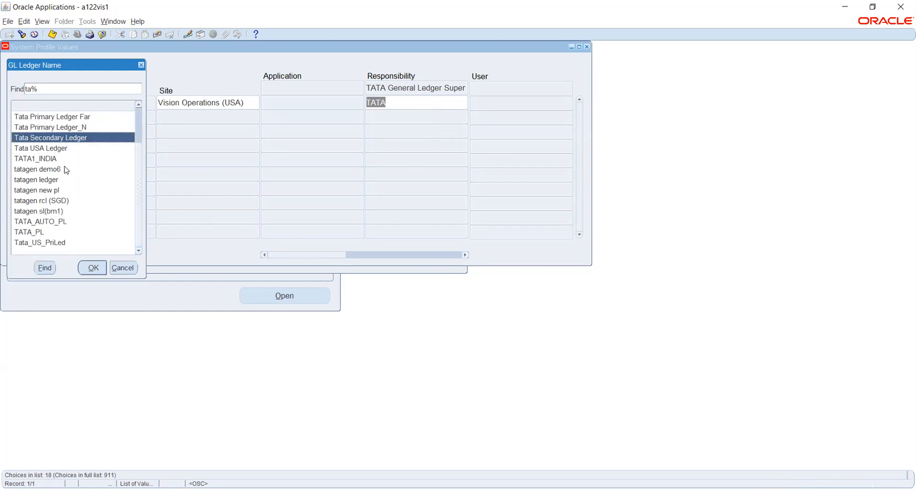
pyautogui.click(42, 232)
pyautogui.click(92, 267)
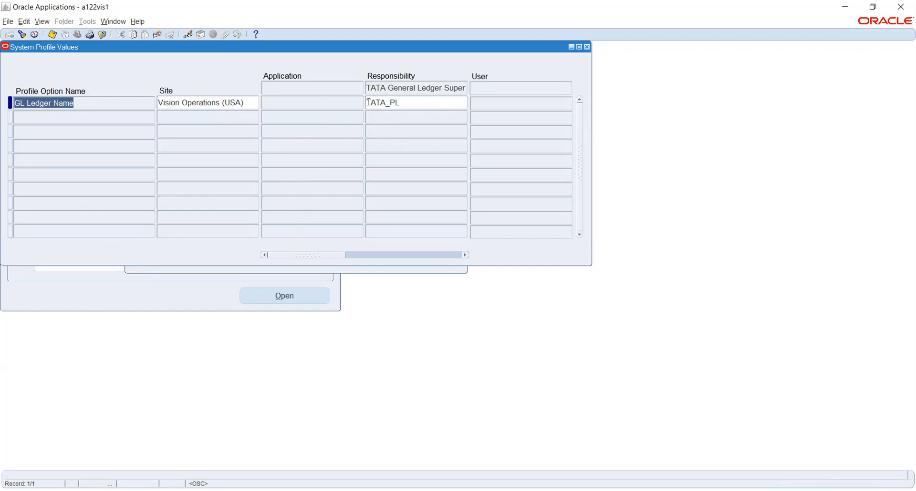
# - Save the TATA_PL ledger value and bring Find System Profile Values back to the front
pyautogui.moveTo(311, 257); pyautogui.dragTo(284, 254)
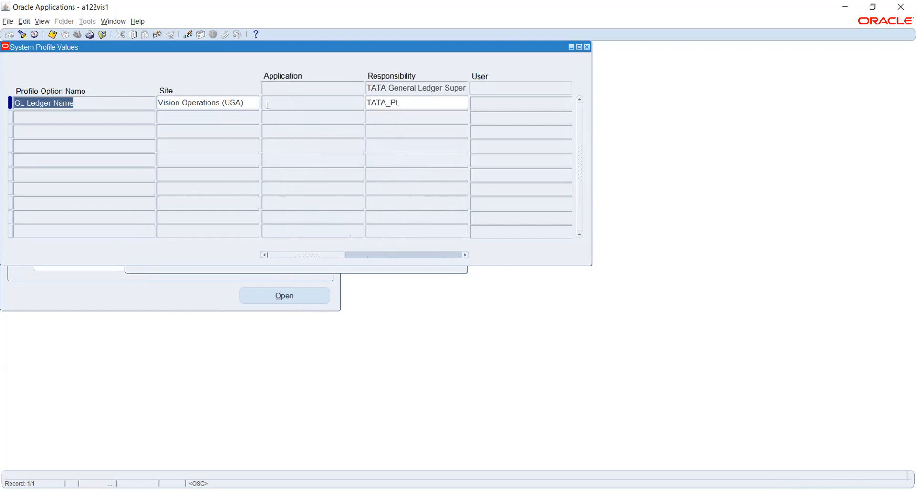
pyautogui.click(52, 35)
pyautogui.click(364, 272)
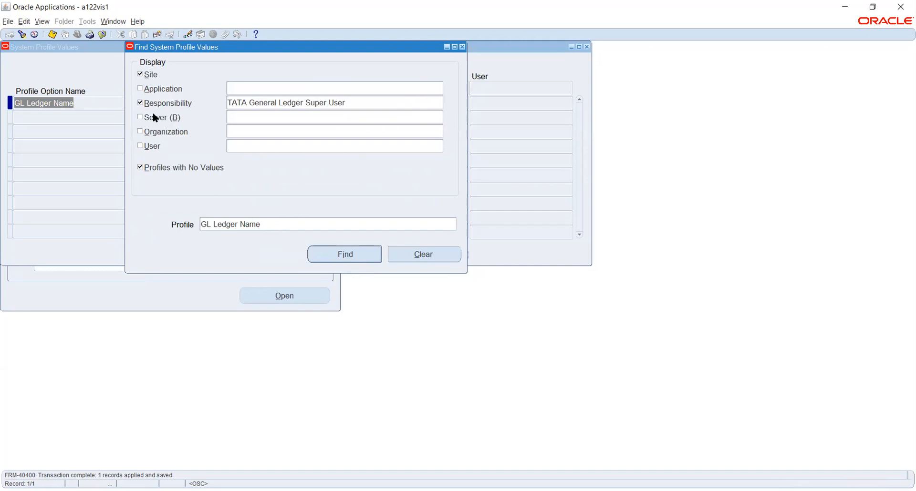
# - Add the User level, filled with the application user, to the GL Ledger Name profile search
pyautogui.click(151, 151)
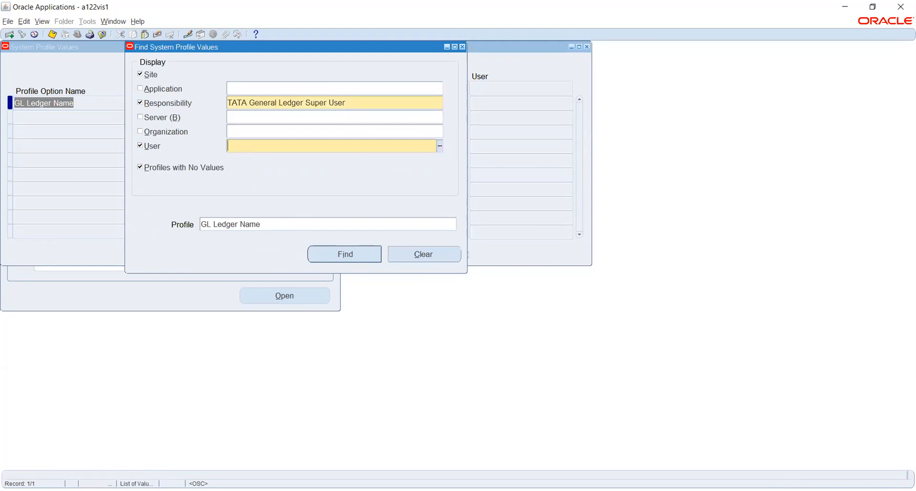
pyautogui.click(785, 490)
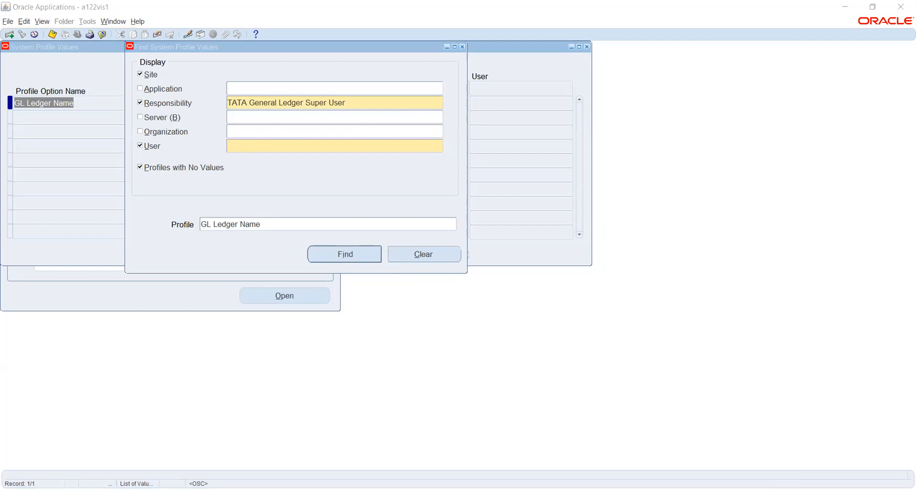
pyautogui.click(309, 219)
pyautogui.write('ARUN.D1123')
pyautogui.press('Tab')
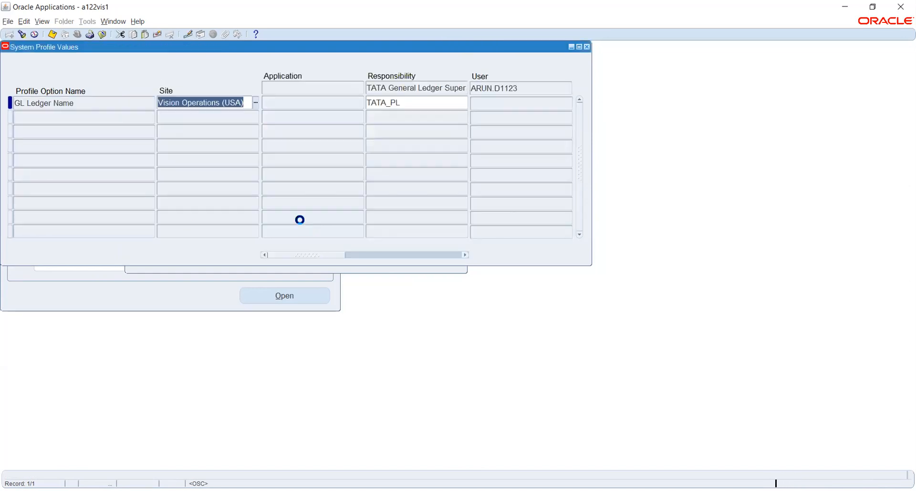
# - Scroll through the GL Ledger Name site, responsibility and user values, then return to Find
pyautogui.moveTo(308, 257); pyautogui.dragTo(420, 255)
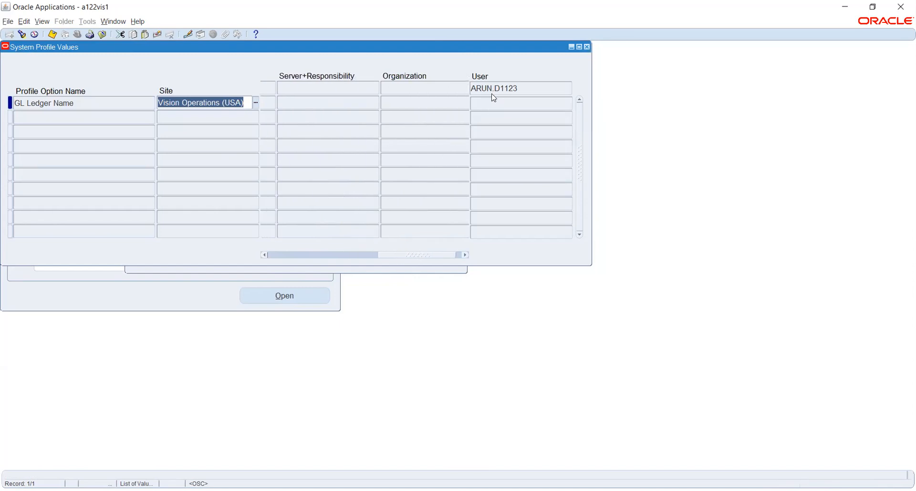
pyautogui.moveTo(404, 256); pyautogui.dragTo(303, 257)
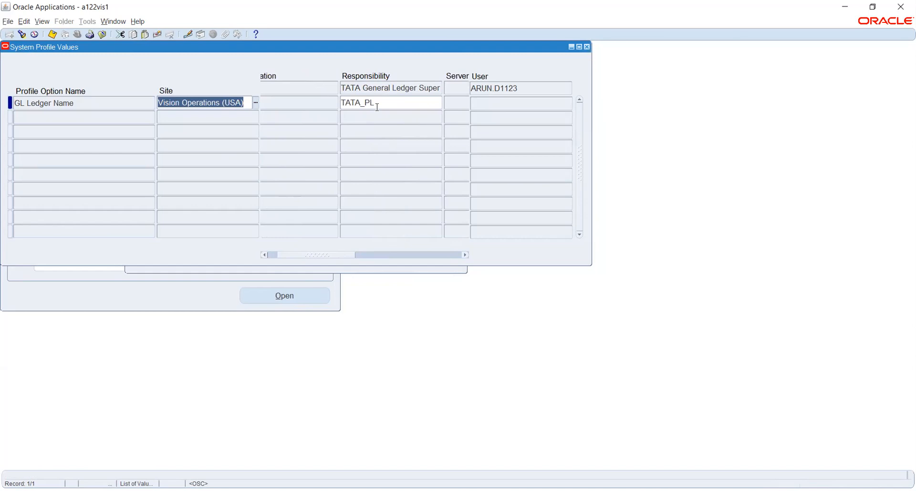
pyautogui.click(258, 269)
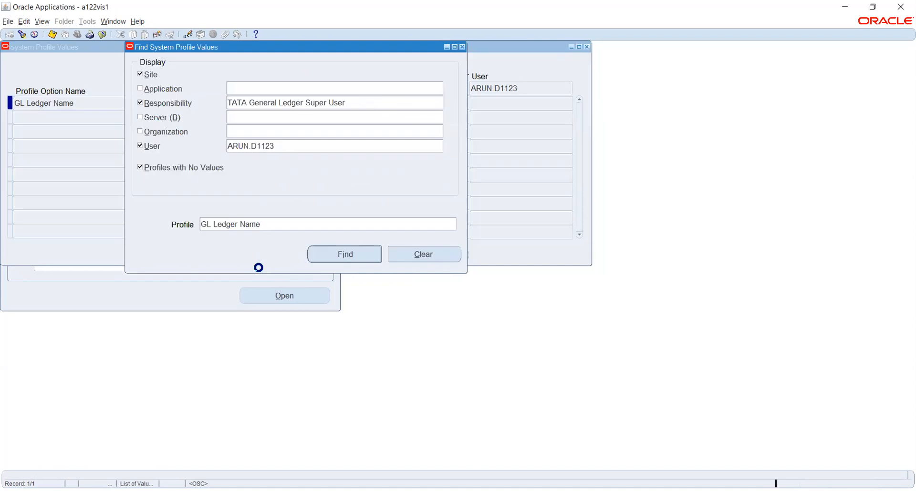
# - Choose GL: Data Access Set as the profile by searching %DATA%AC%
pyautogui.click(345, 223)
pyautogui.click(453, 225)
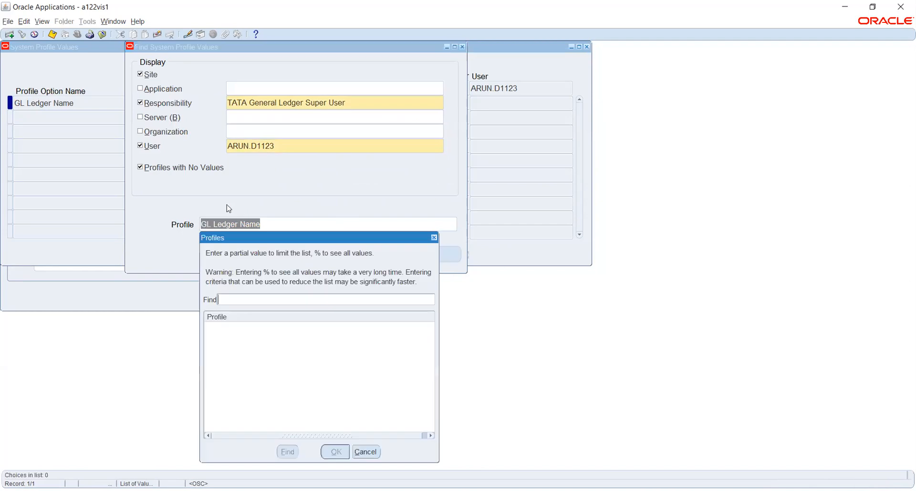
pyautogui.write('%DATA%AC%')
pyautogui.press('Return')
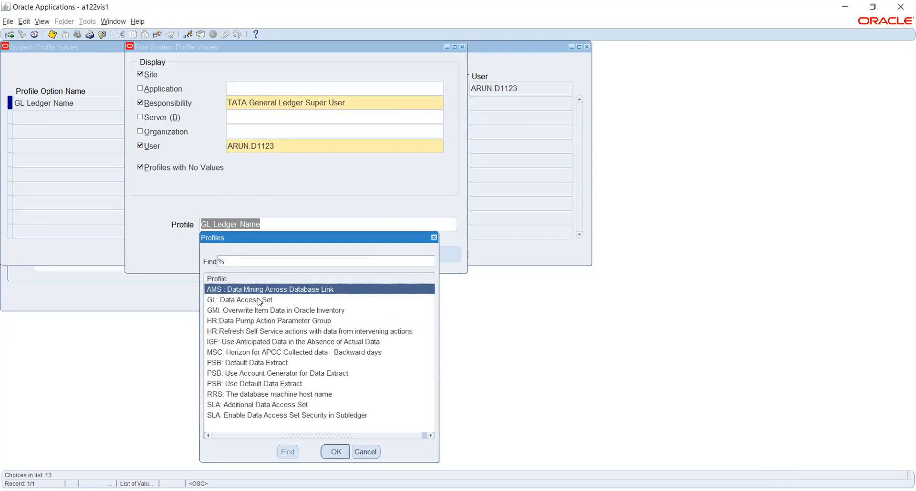
pyautogui.click(259, 300)
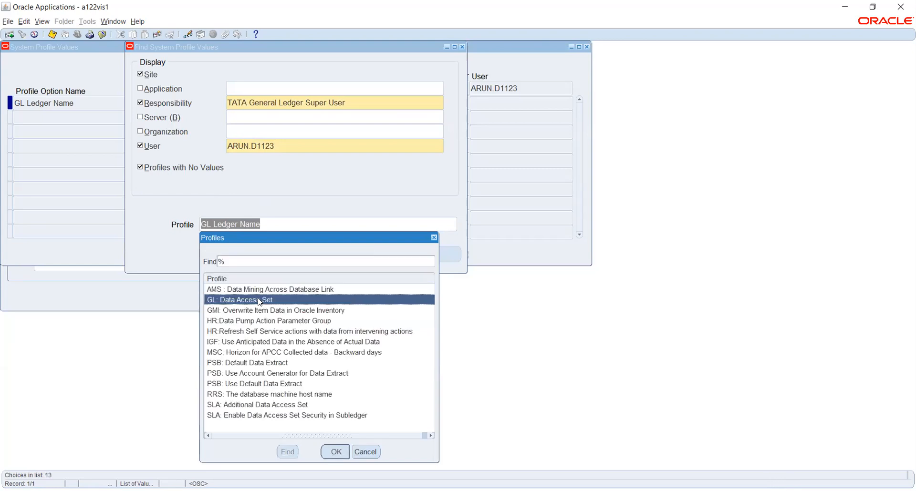
pyautogui.doubleClick(259, 300)
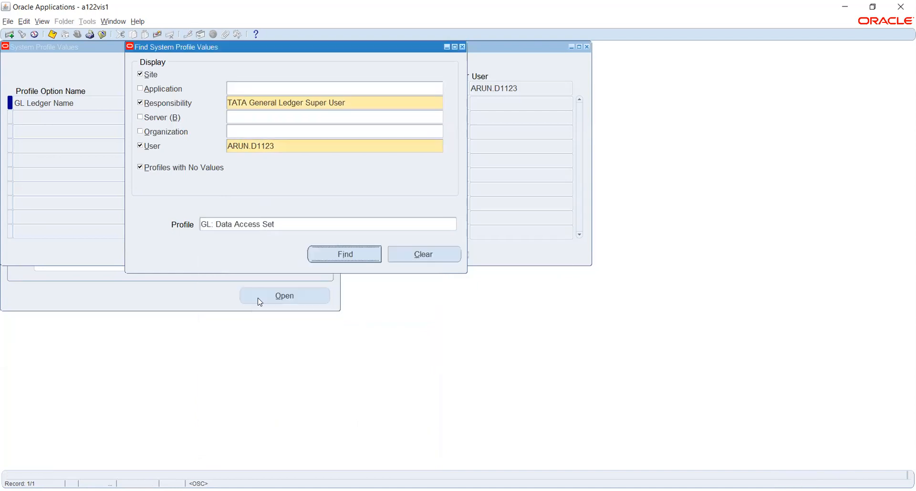
# - Uncheck and clear the User level, then find the GL: Data Access Set values
pyautogui.click(143, 145)
pyautogui.click(276, 146)
pyautogui.press('Delete')
pyautogui.press('Tab')
pyautogui.click(358, 256)
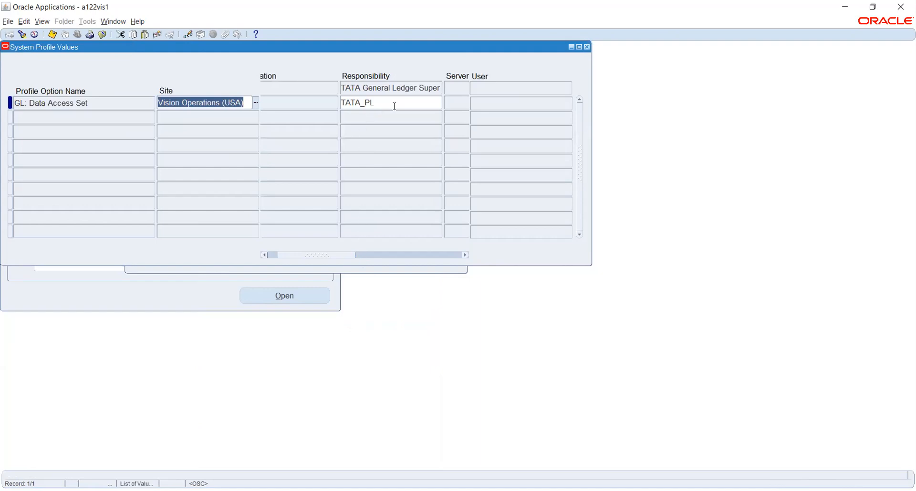
pyautogui.click(395, 104)
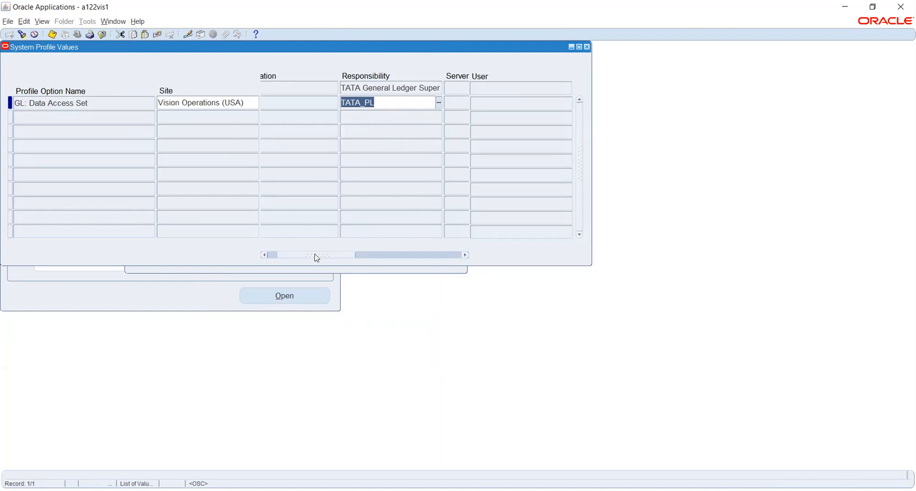
pyautogui.moveTo(317, 259); pyautogui.dragTo(285, 257)
pyautogui.hotkey('ctrl', 's')
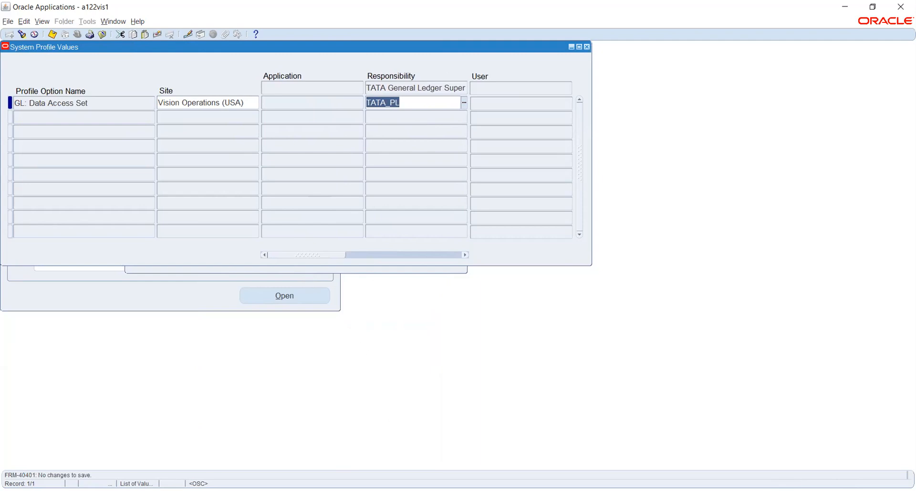
pyautogui.click(352, 490)
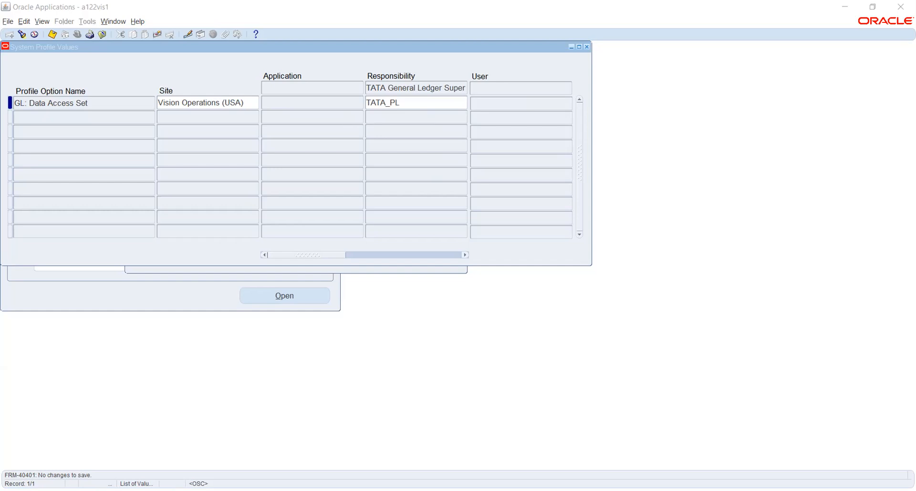
# - Close System Profile Values and switch to the TATA General Ledger Super User responsibility
pyautogui.click(586, 47)
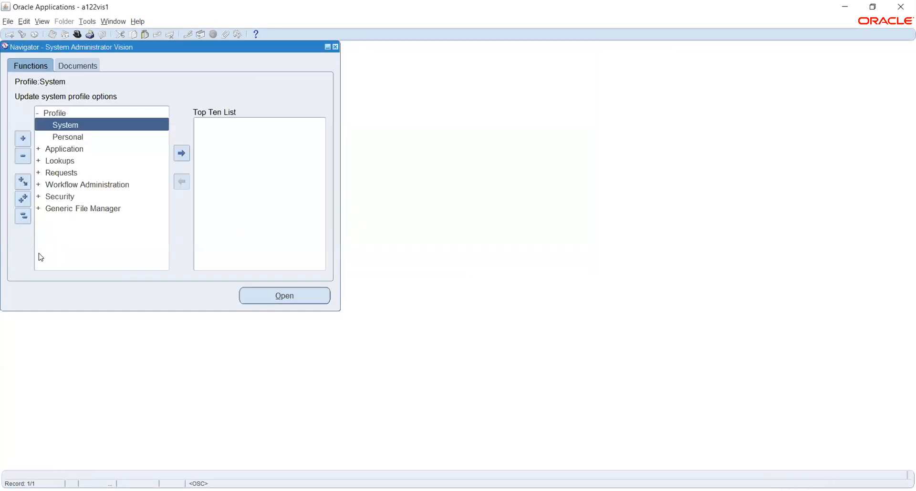
pyautogui.click(23, 217)
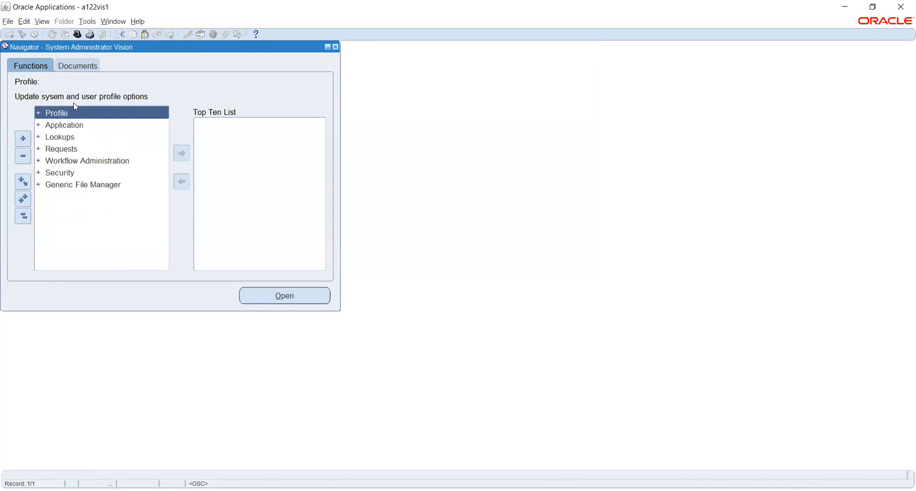
pyautogui.click(77, 35)
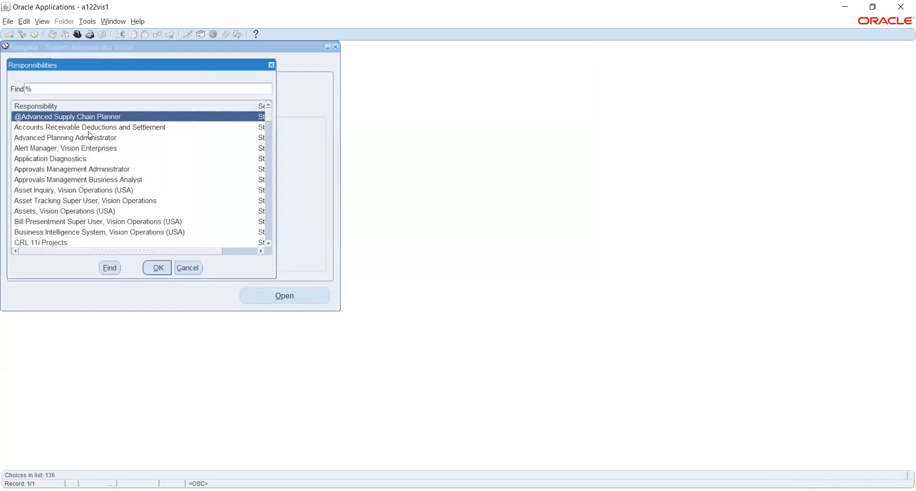
pyautogui.write('t')
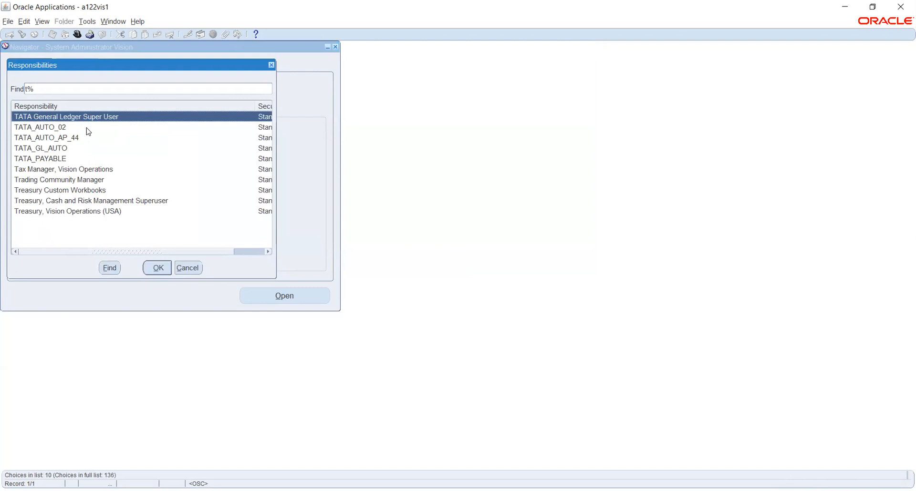
pyautogui.doubleClick(86, 125)
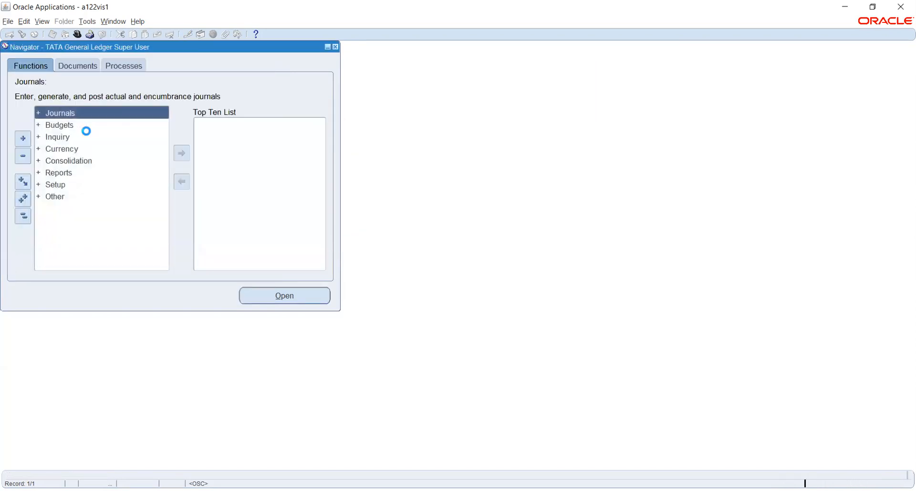
# - Open Journals > Enter and start a new journal, then close both journal windows
pyautogui.click(60, 113)
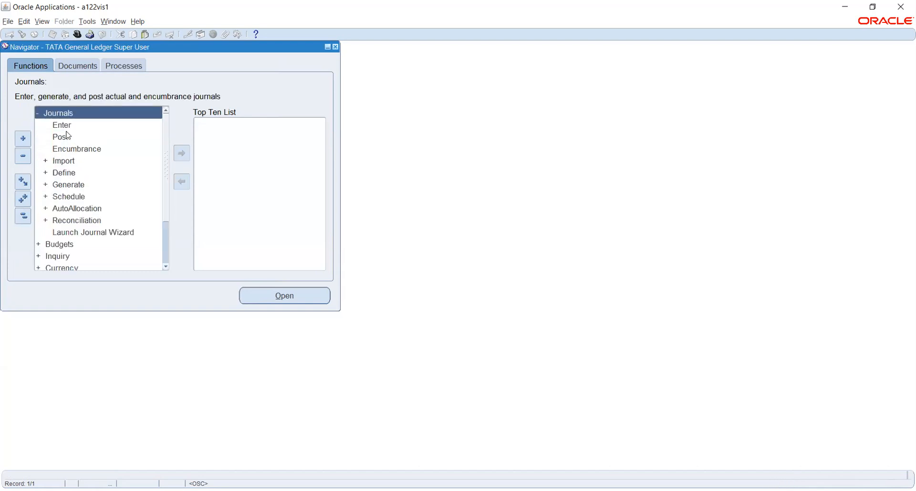
pyautogui.click(63, 126)
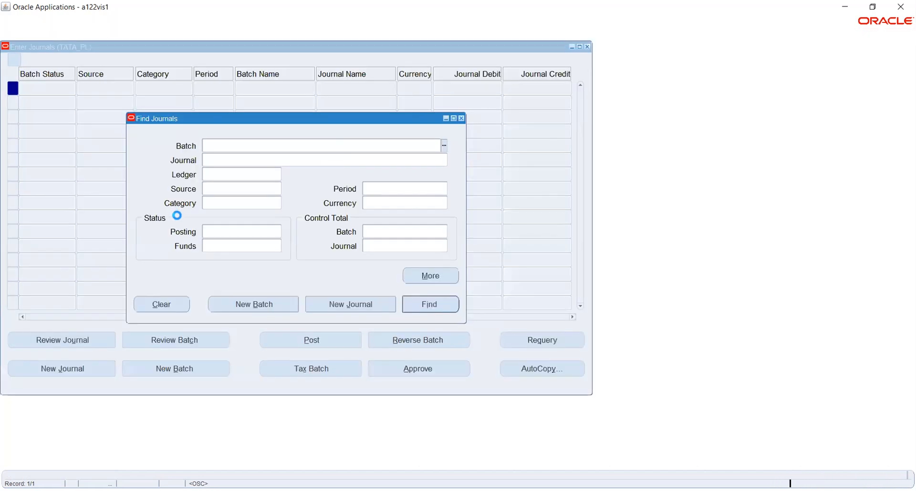
pyautogui.click(347, 306)
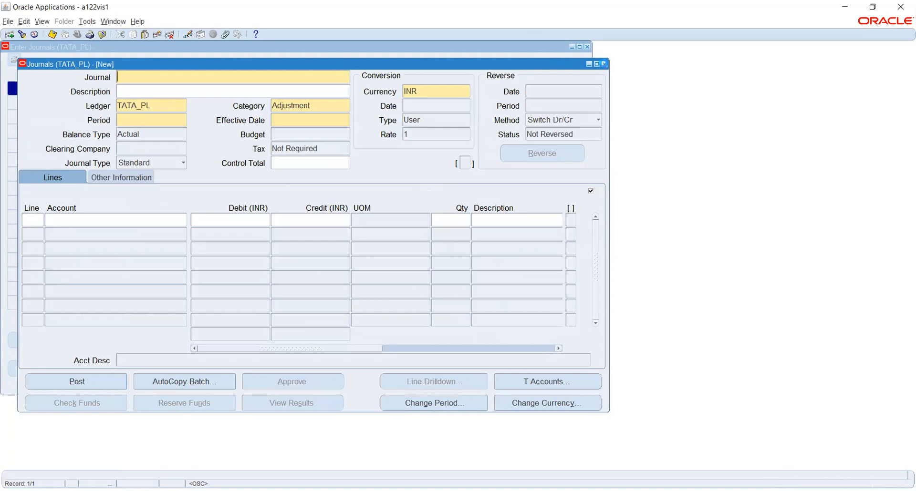
pyautogui.click(604, 64)
pyautogui.click(588, 47)
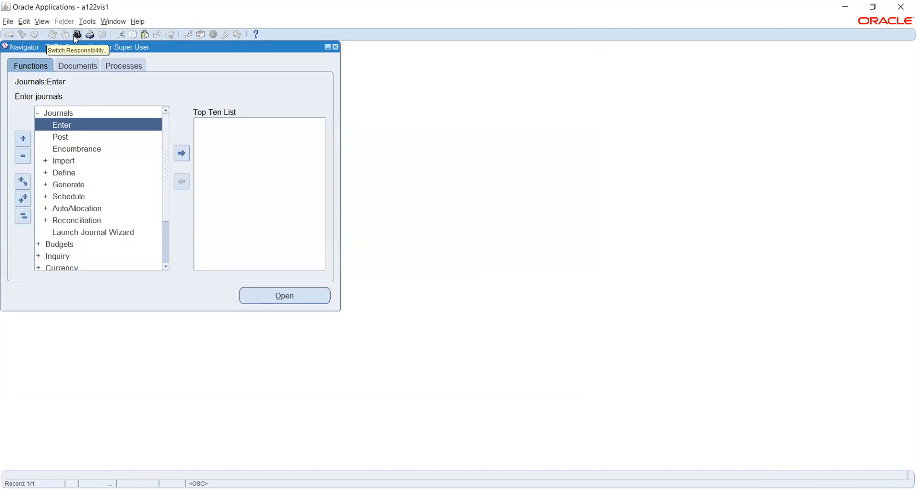
# - Switch to System Administrator Vision, then back to TATA General Ledger Super User
pyautogui.click(77, 39)
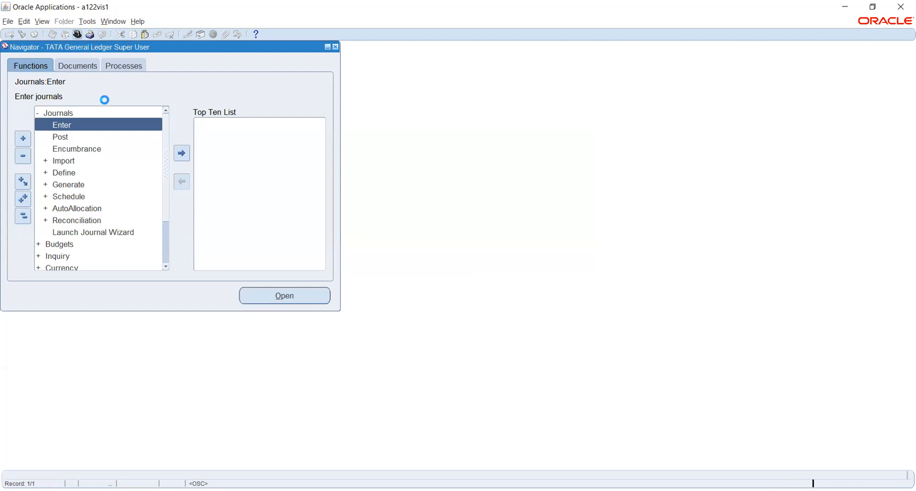
pyautogui.write('sys')
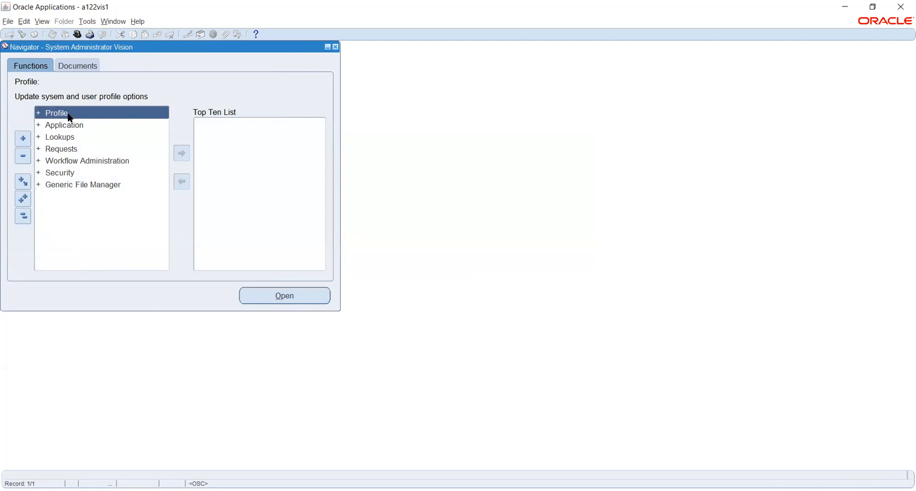
pyautogui.click(76, 34)
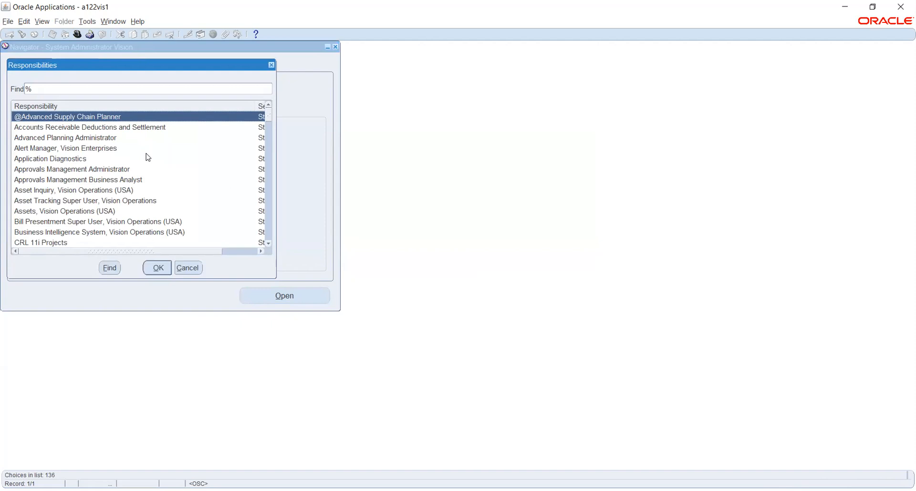
pyautogui.write('t')
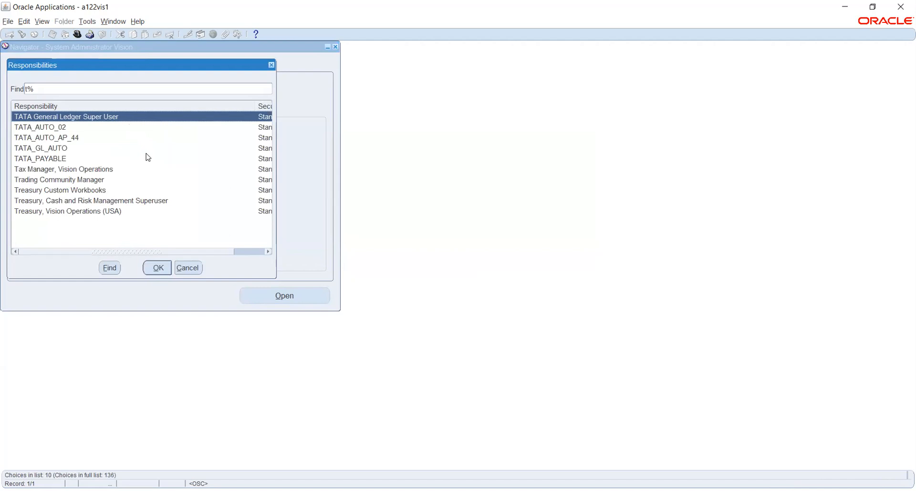
pyautogui.press('Return')
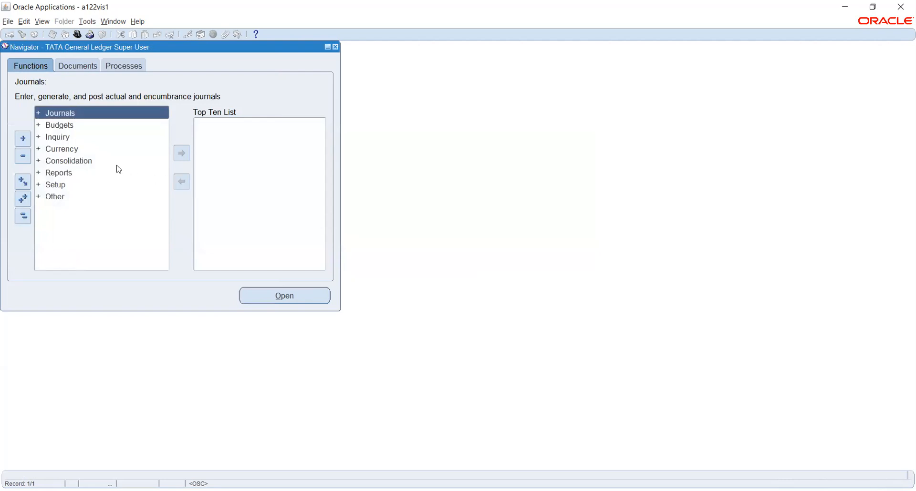
# - Start a new journal from Journals > Enter and enter its Ledger field, raising APP-SQLGL-08111
pyautogui.doubleClick(51, 118)
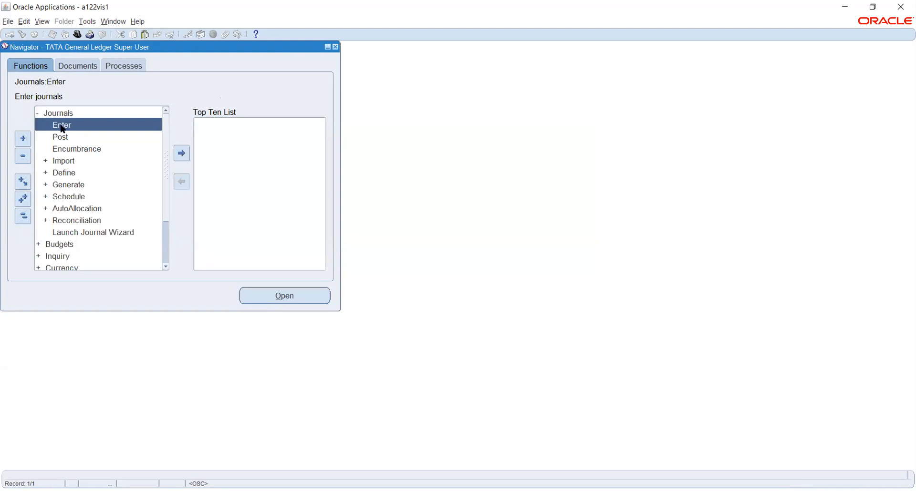
pyautogui.doubleClick(62, 128)
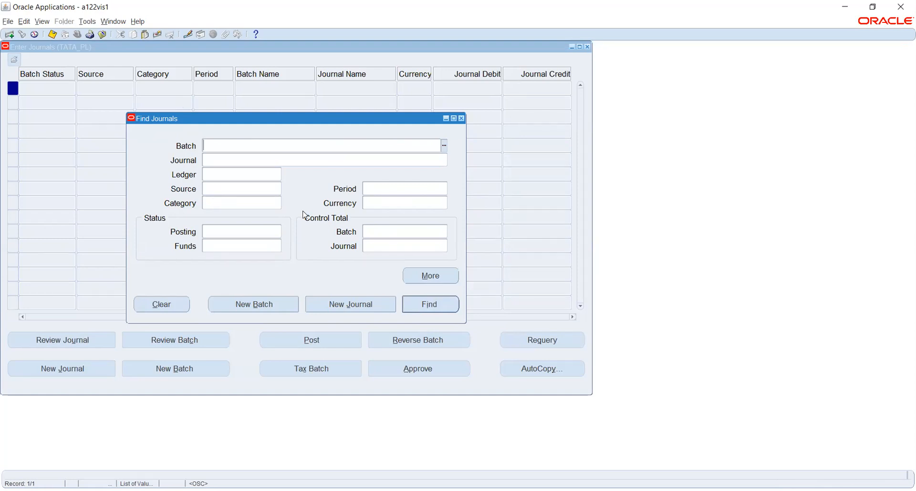
pyautogui.click(320, 305)
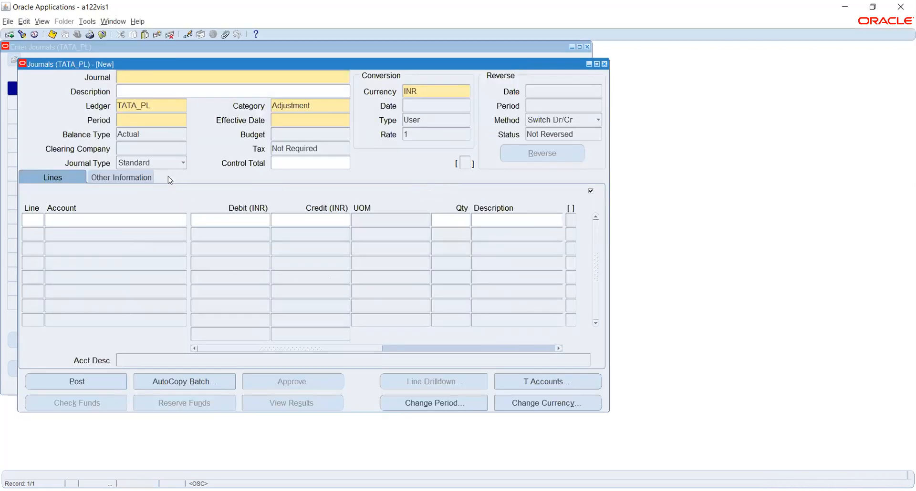
pyautogui.click(164, 104)
pyautogui.click(182, 113)
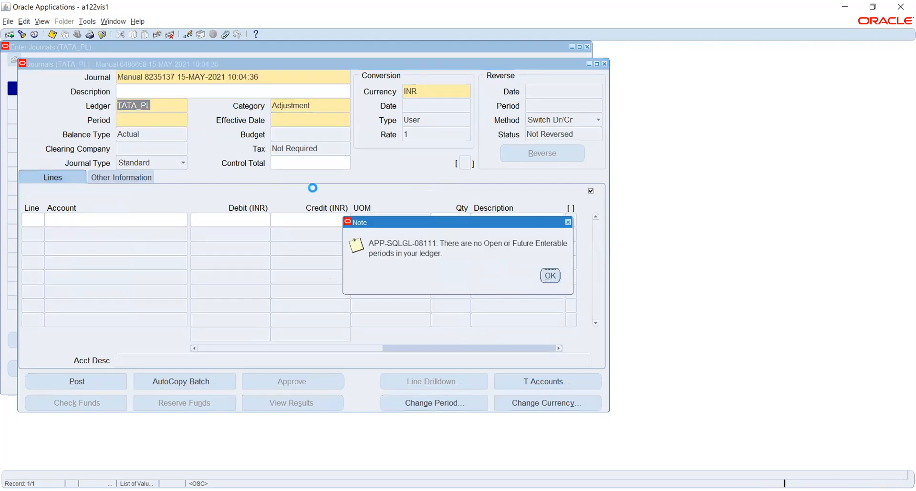
# - Dismiss the no-open-periods note, close both journal windows without saving, and collapse the Navigator
pyautogui.click(541, 275)
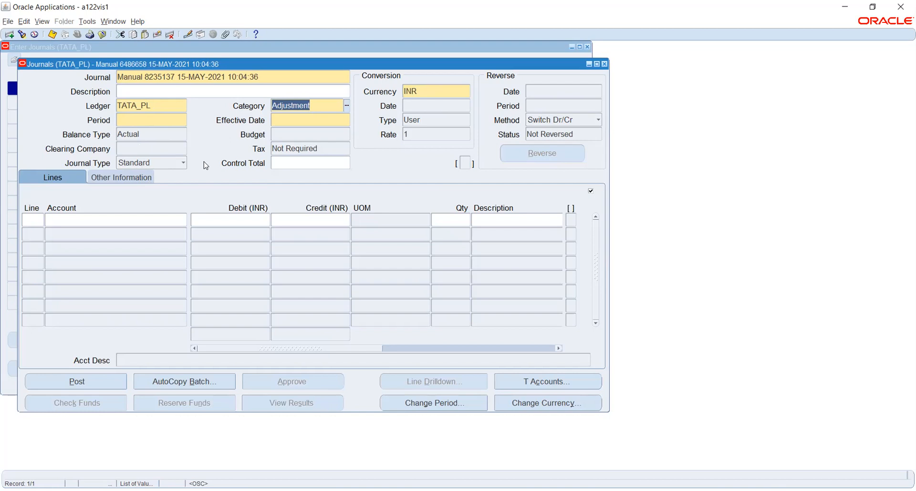
pyautogui.click(138, 119)
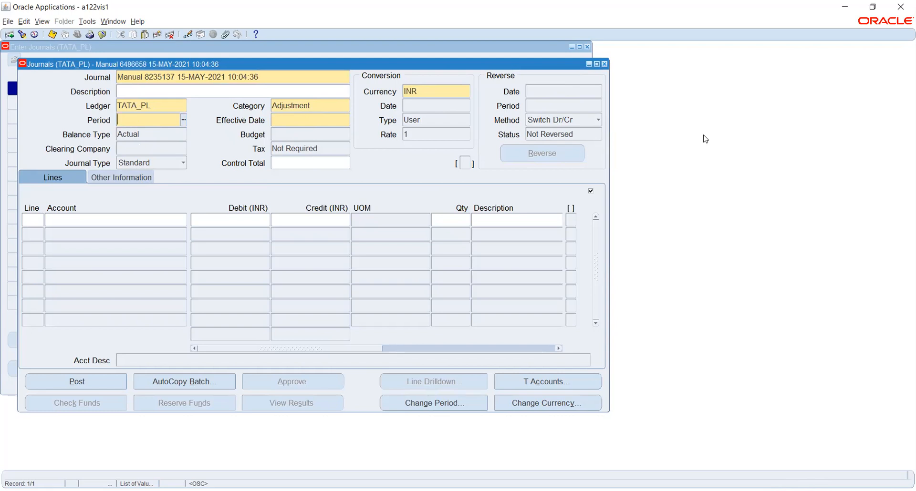
pyautogui.click(604, 64)
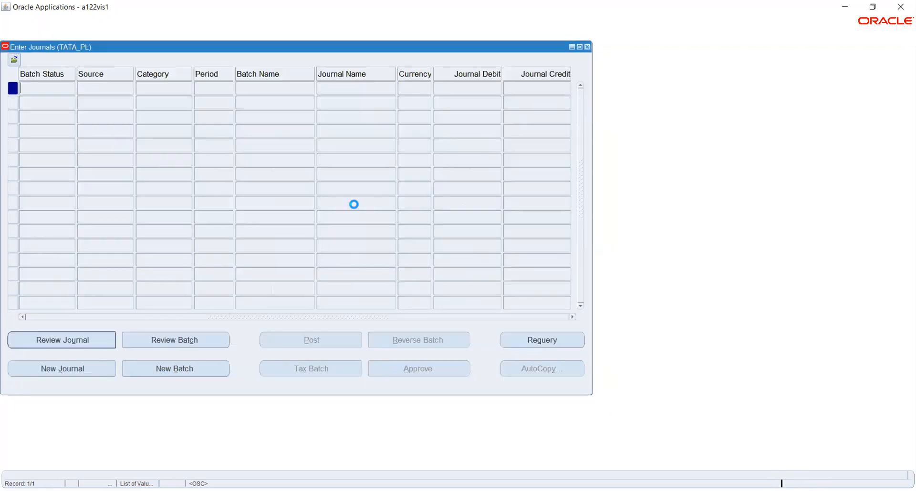
pyautogui.click(589, 48)
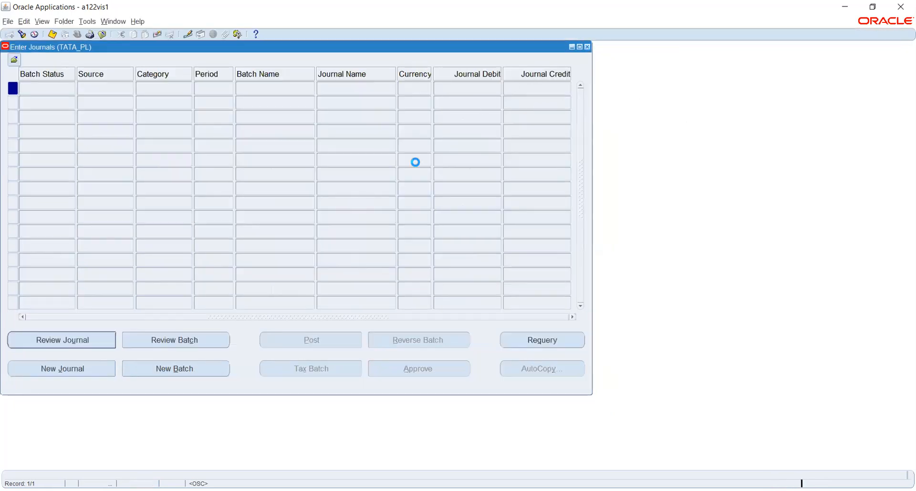
pyautogui.click(483, 282)
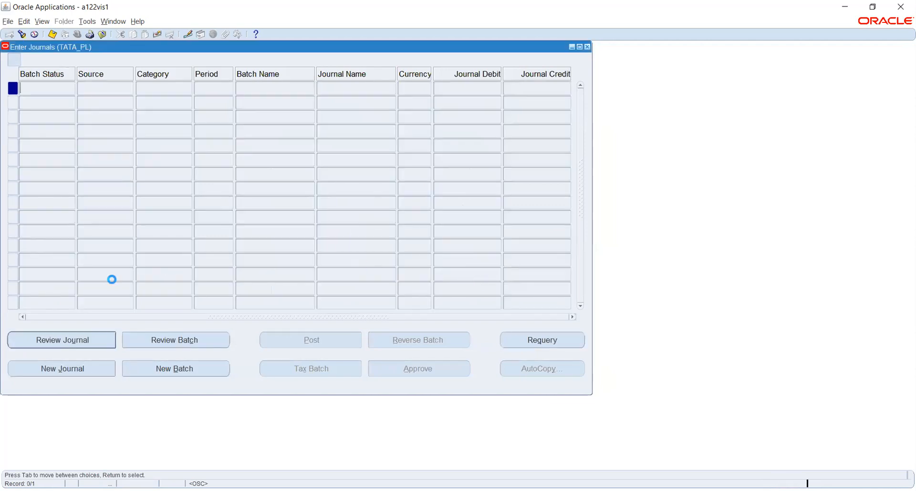
pyautogui.click(23, 216)
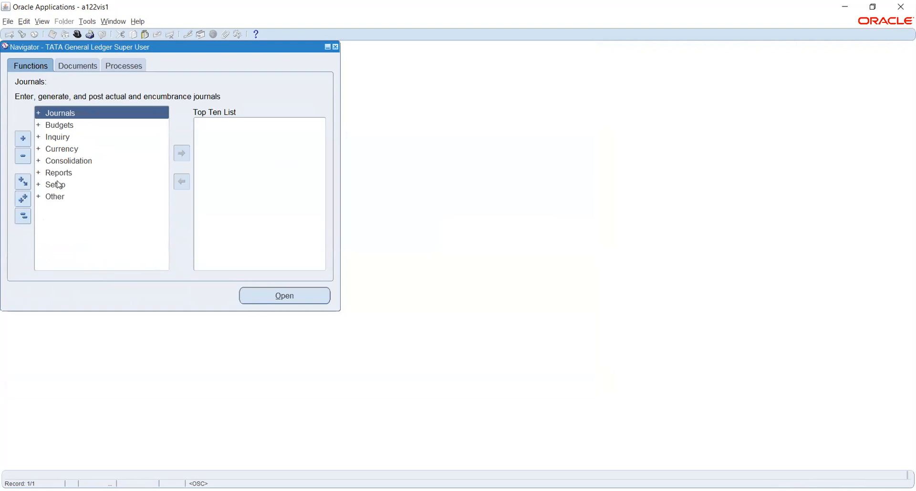
# - Launch Setup > Open/Close to bring up Open and Close Periods for TATA_PL
pyautogui.click(59, 184)
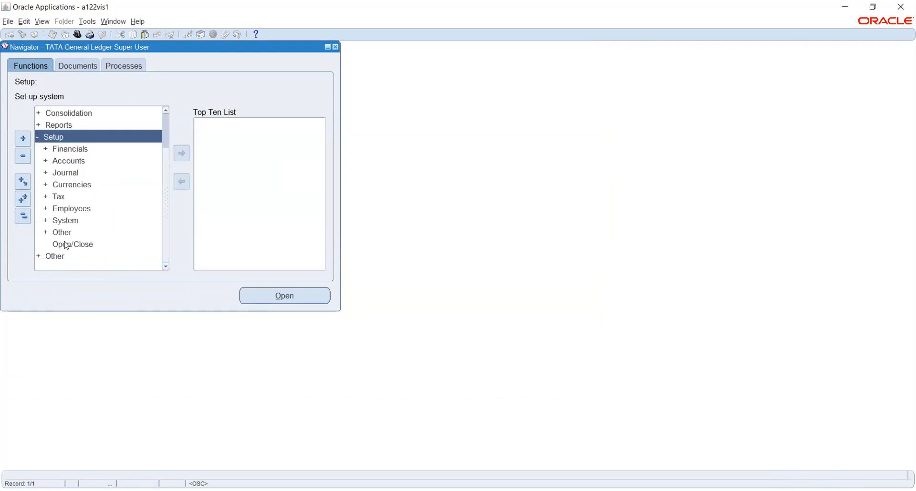
pyautogui.click(65, 245)
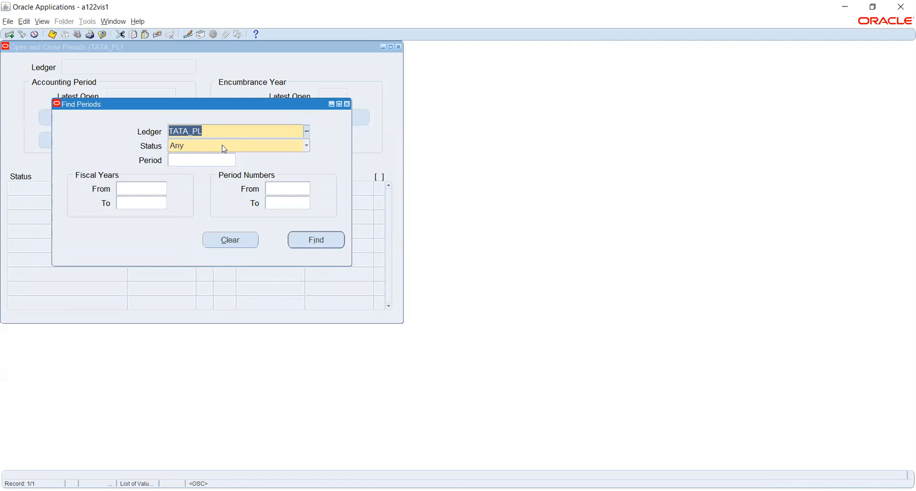
# - Show the available period statuses in the Find Periods Status drop-down
pyautogui.click(305, 130)
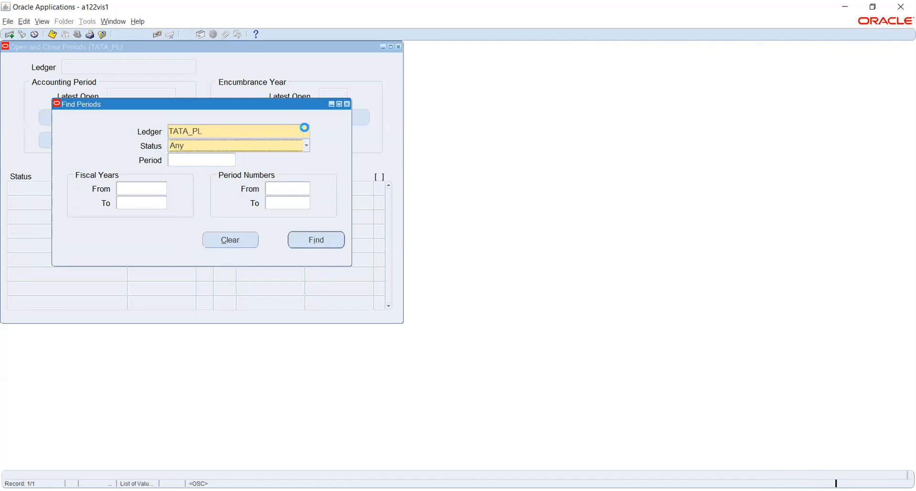
pyautogui.click(306, 130)
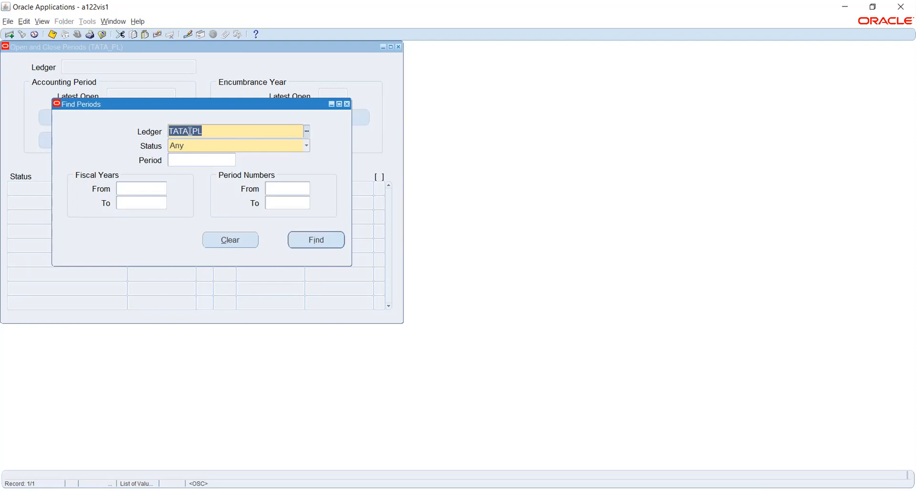
pyautogui.click(210, 150)
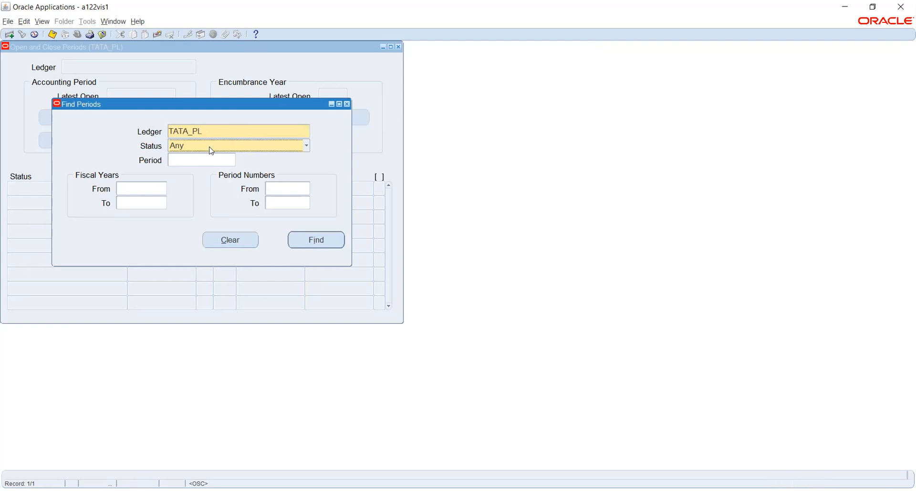
pyautogui.click(213, 151)
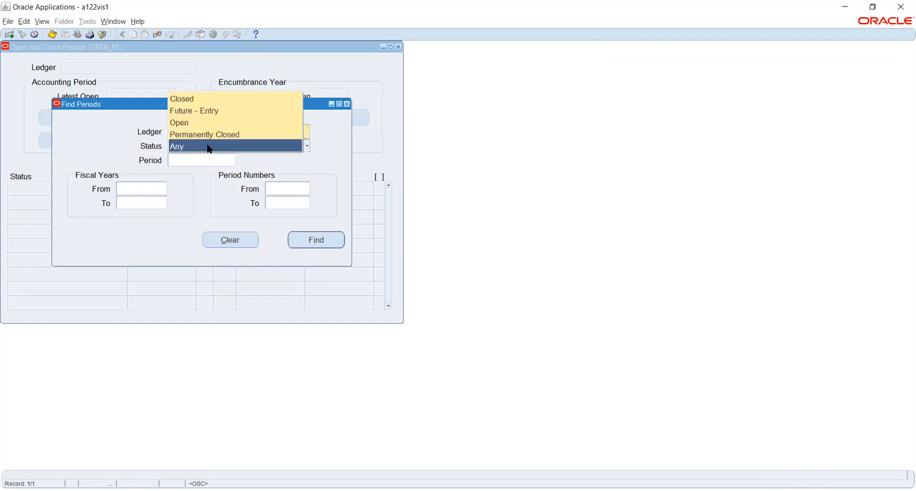
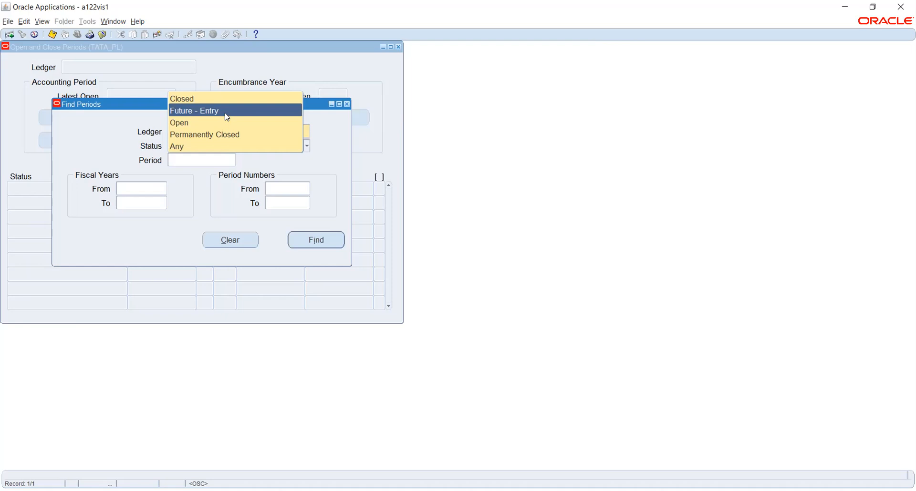
# - Find the TATA_PL ledger's accounting periods with the Status filter left at Any
pyautogui.click(210, 123)
pyautogui.click(111, 127)
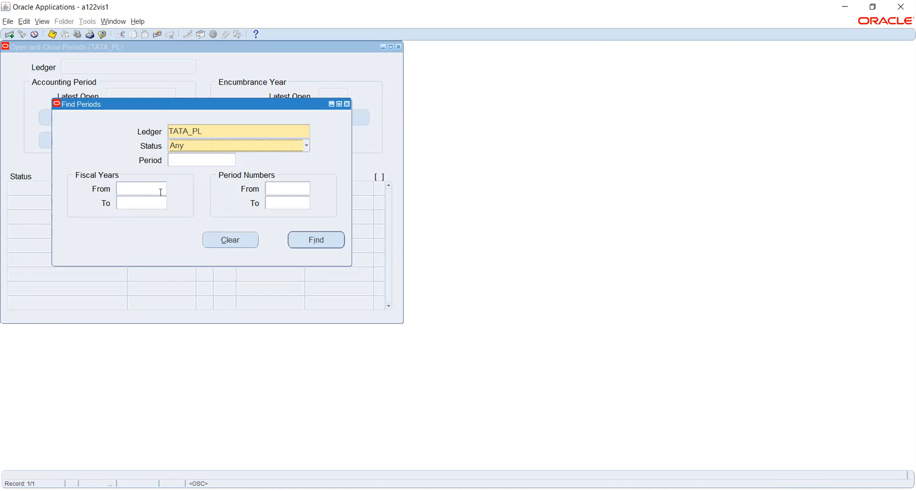
pyautogui.click(307, 239)
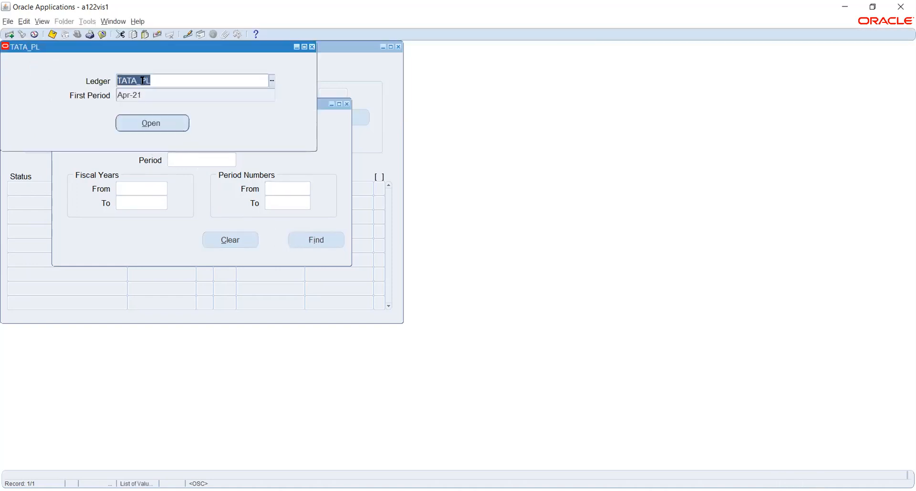
# - Open TATA_PL's first period Apr-21, confirming it and acknowledging concurrent request 10709056
pyautogui.click(135, 127)
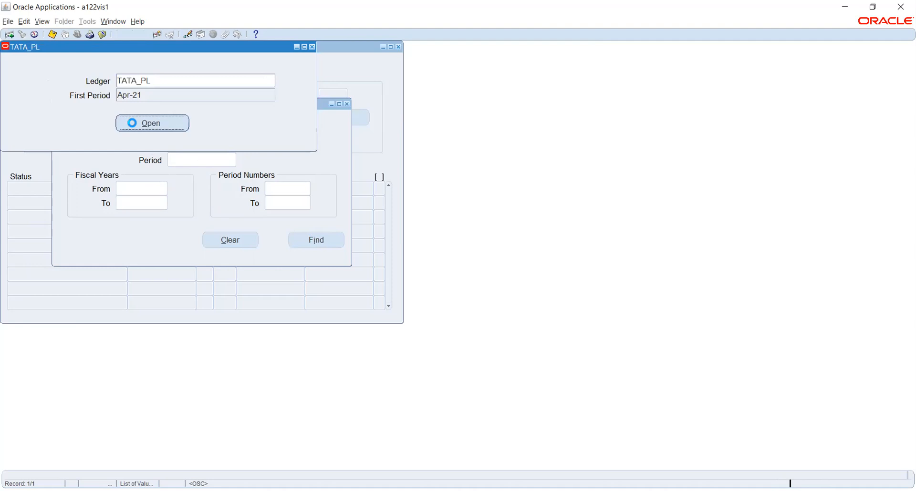
pyautogui.click(508, 277)
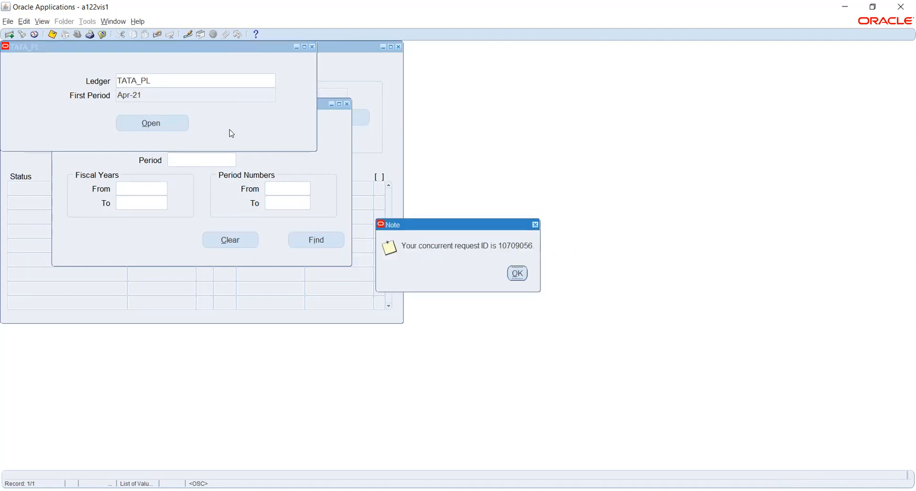
pyautogui.click(515, 275)
pyautogui.click(42, 24)
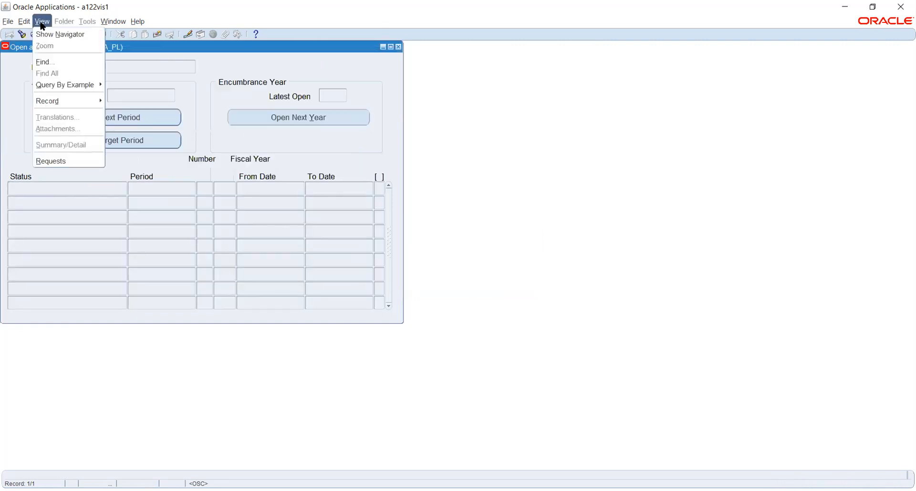
# - View the Requests list, refreshing repeatedly while Open Period stays Pending Standby, then reopen Find Requests
pyautogui.click(57, 160)
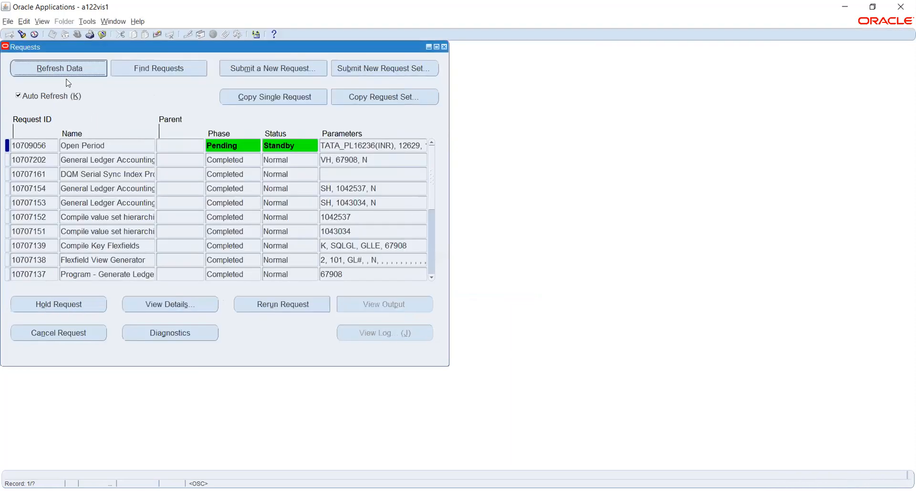
pyautogui.click(67, 70)
pyautogui.click(67, 70)
pyautogui.click(65, 69)
pyautogui.click(66, 69)
pyautogui.click(66, 69)
pyautogui.click(66, 69)
pyautogui.click(67, 70)
pyautogui.click(68, 70)
pyautogui.click(67, 69)
pyautogui.click(66, 68)
pyautogui.click(68, 70)
pyautogui.click(66, 68)
pyautogui.click(42, 21)
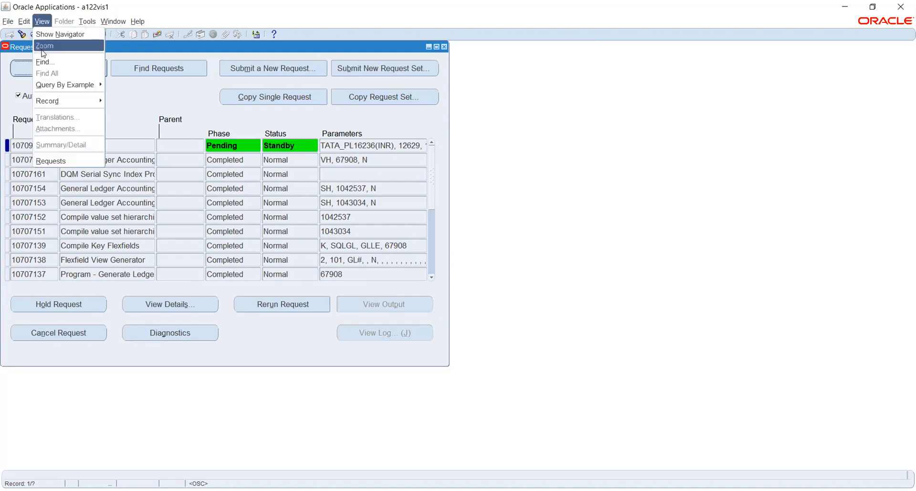
pyautogui.click(56, 161)
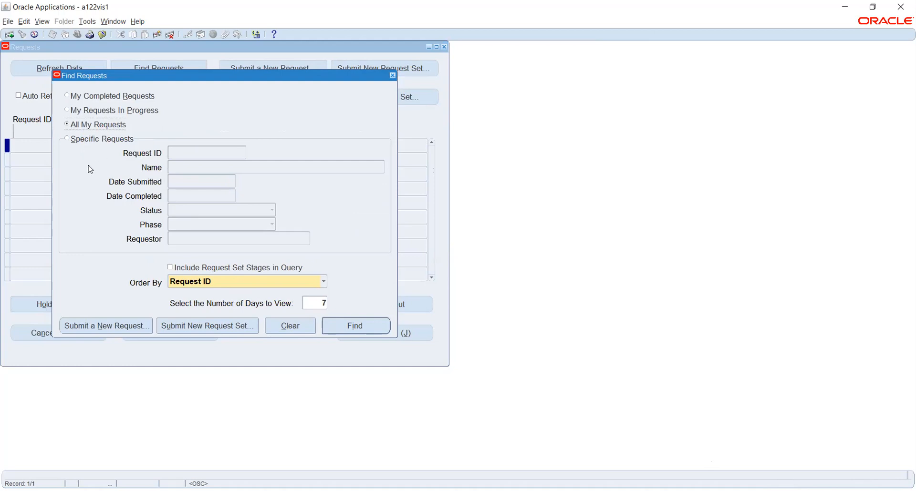
# - Try Specific Requests by name and ID, revert to All My Requests, and start a new request
pyautogui.click(79, 141)
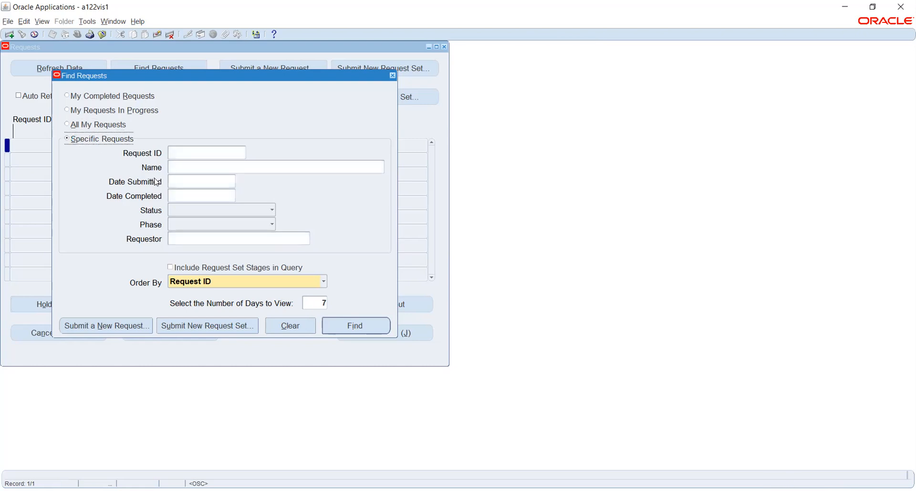
pyautogui.click(188, 167)
pyautogui.click(184, 153)
pyautogui.click(75, 125)
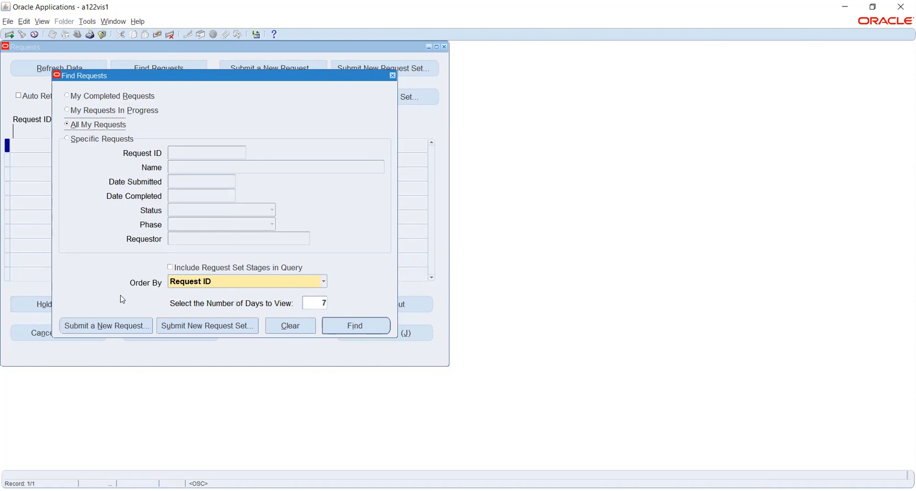
pyautogui.click(92, 330)
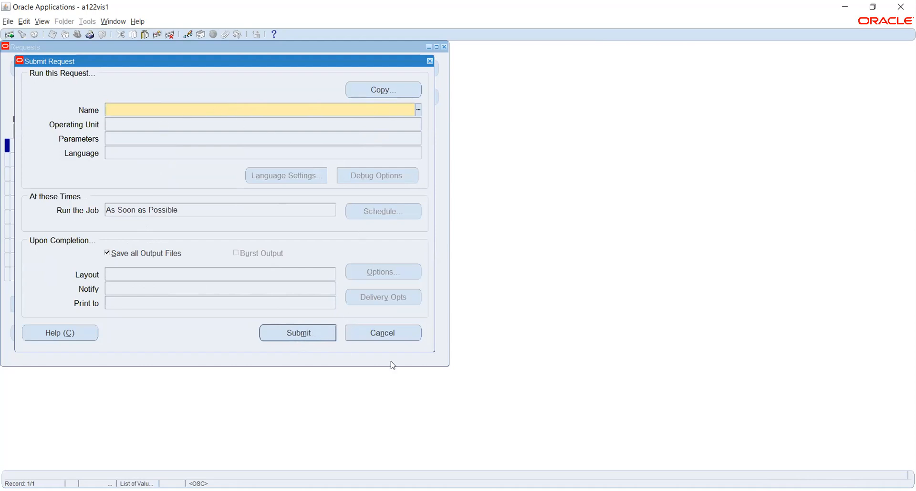
# - Cancel the new submission and list all my requests with refreshed statuses
pyautogui.click(386, 336)
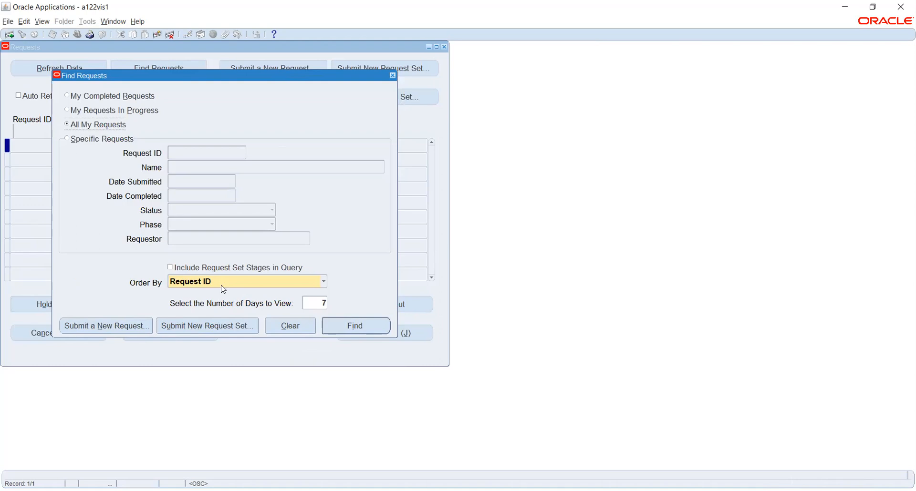
pyautogui.click(367, 331)
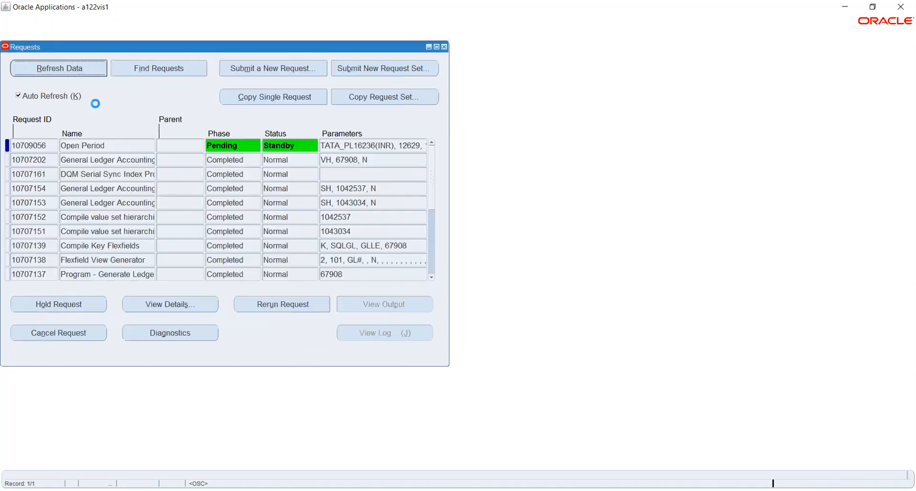
pyautogui.click(74, 70)
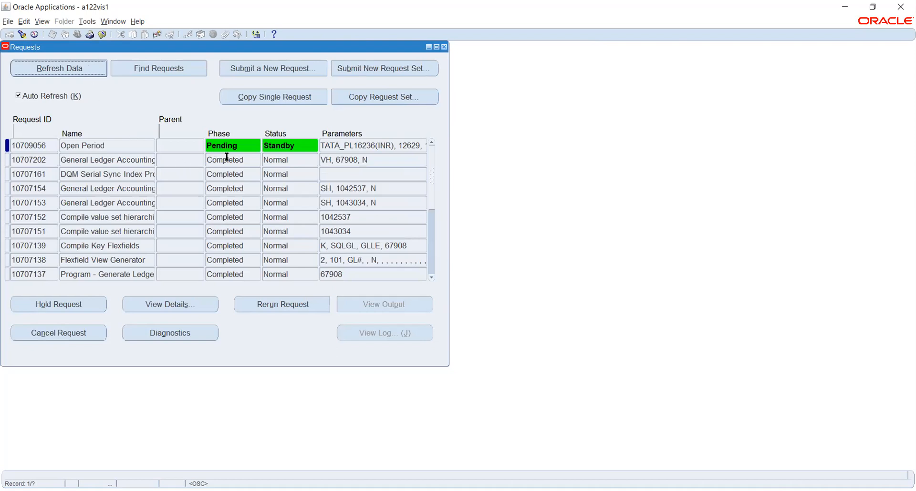
# - Select Open Period request 10709056 and view its details: phase Inactive, status On Hold
pyautogui.click(243, 144)
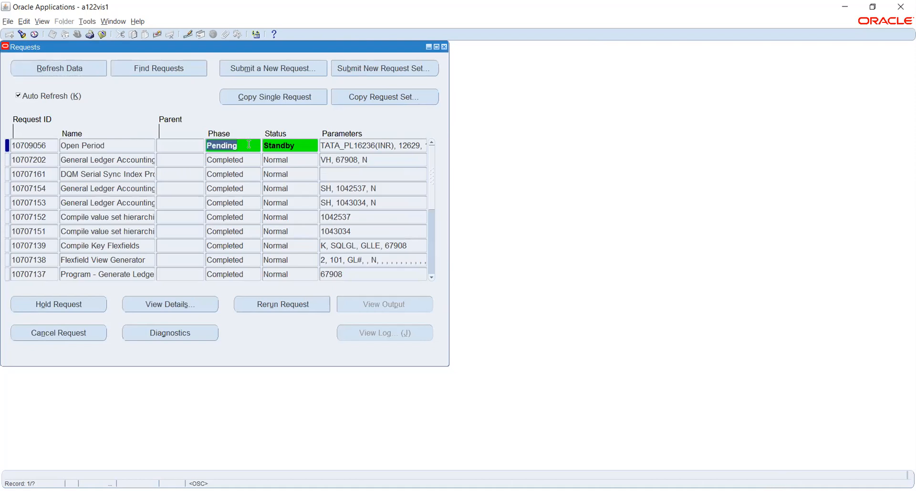
pyautogui.click(295, 146)
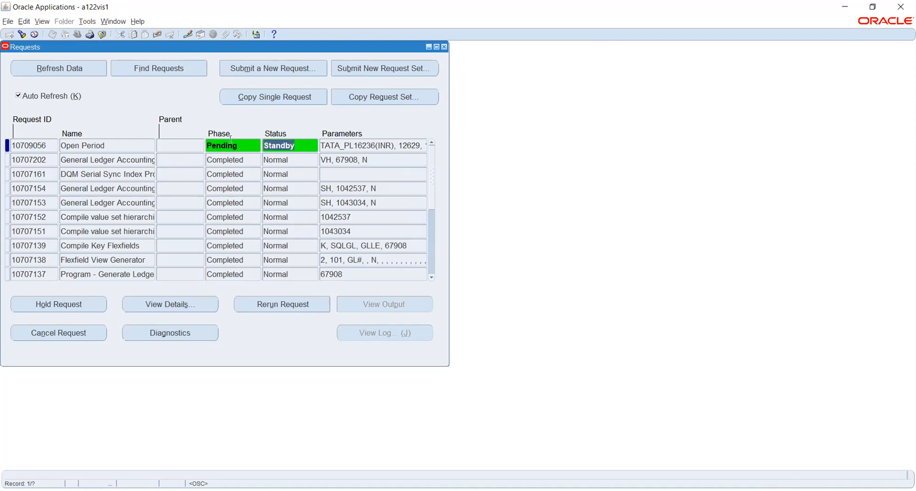
pyautogui.click(242, 143)
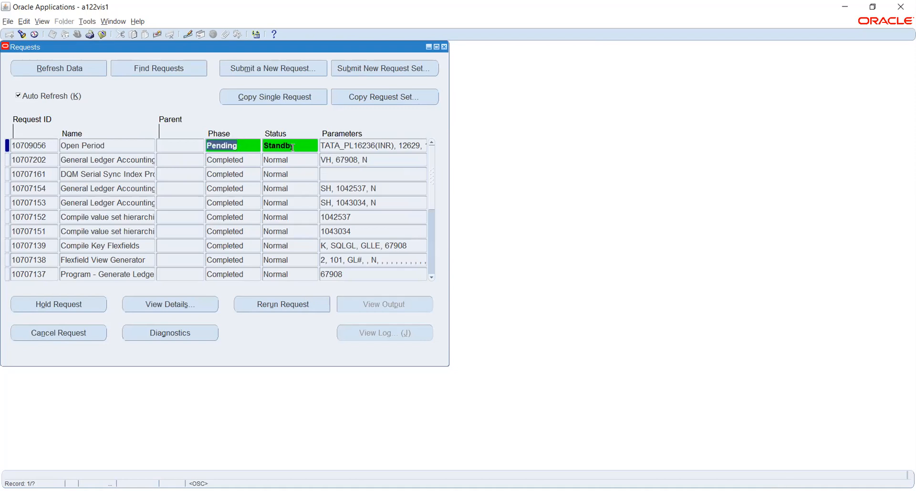
pyautogui.click(178, 304)
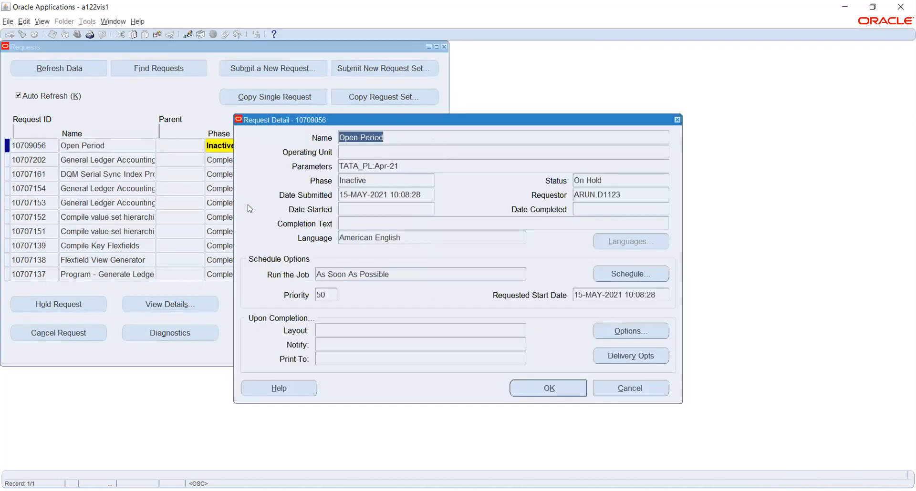
# - Select the Inactive phase value, then close Request Detail with OK
pyautogui.click(368, 182)
pyautogui.doubleClick(369, 180)
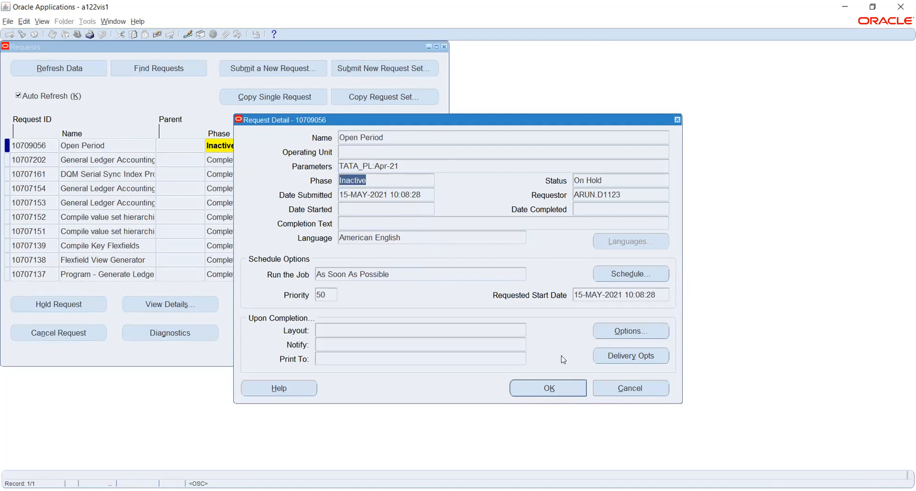
pyautogui.click(563, 384)
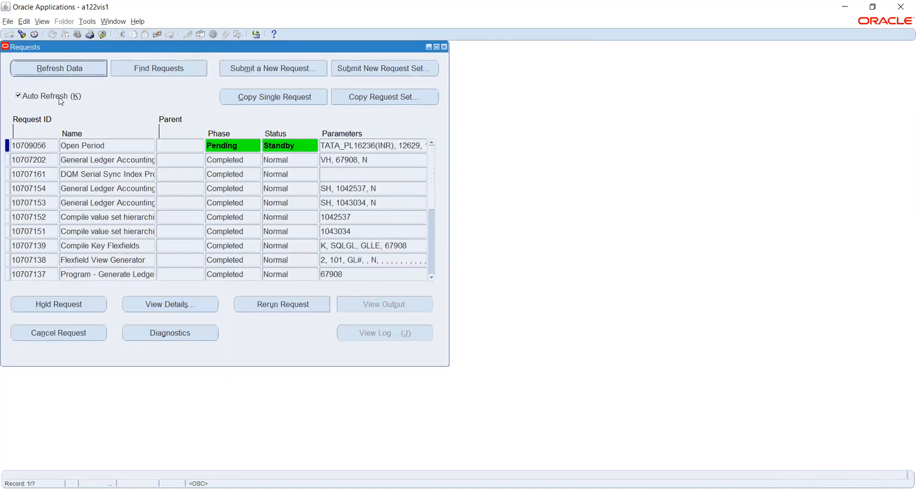
# - Browse the report list for copying a previous request, then cancel it and the new submission
pyautogui.click(249, 101)
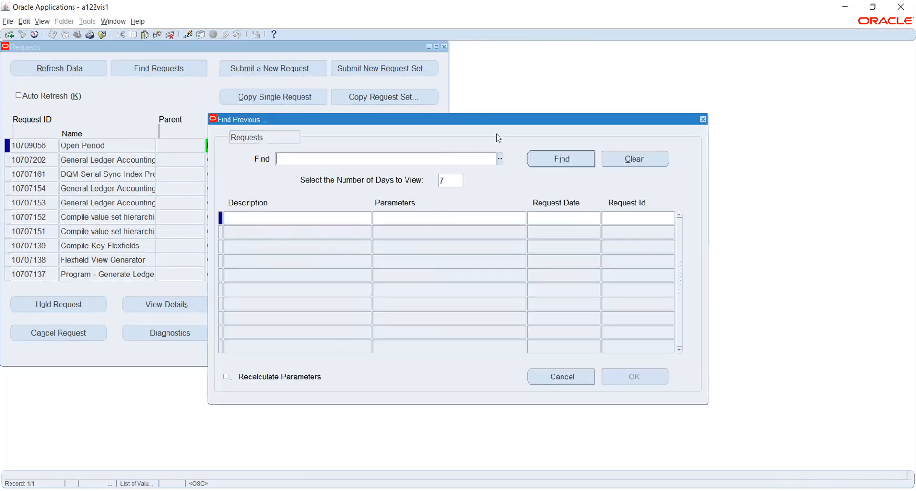
pyautogui.click(499, 159)
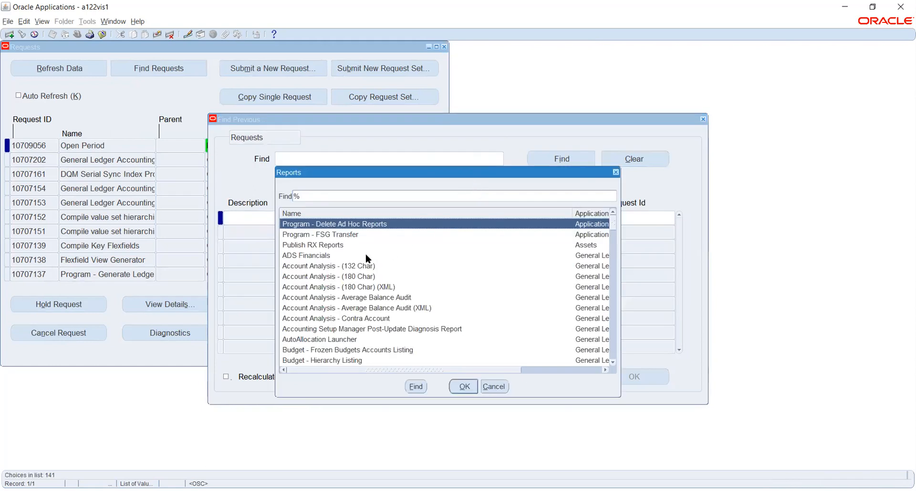
pyautogui.scroll(-4, 377, 267)
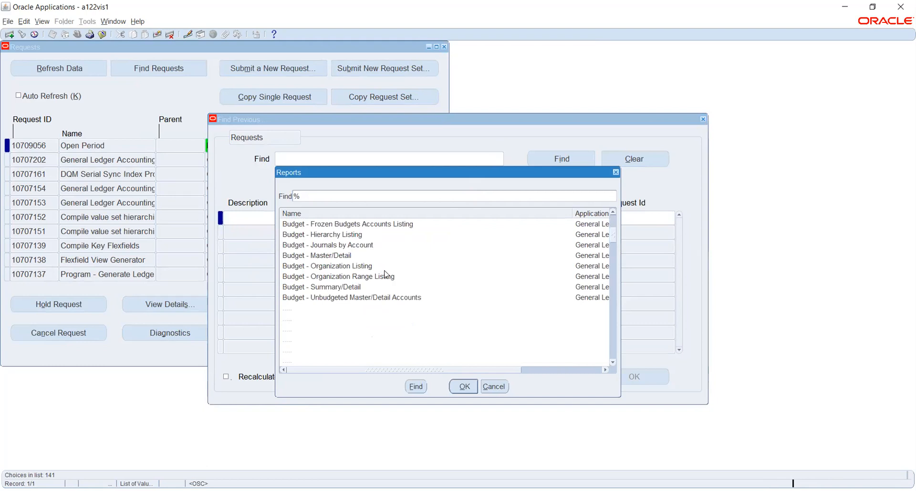
pyautogui.scroll(4, 386, 274)
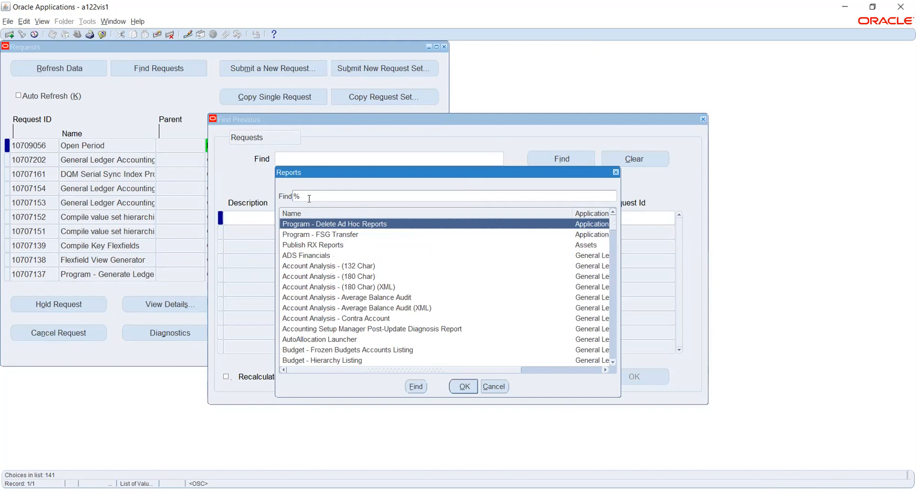
pyautogui.click(496, 388)
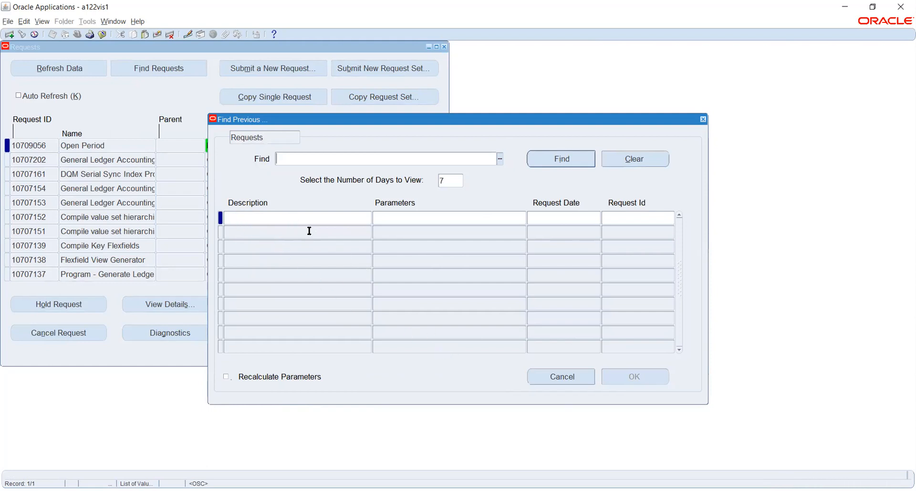
pyautogui.click(703, 119)
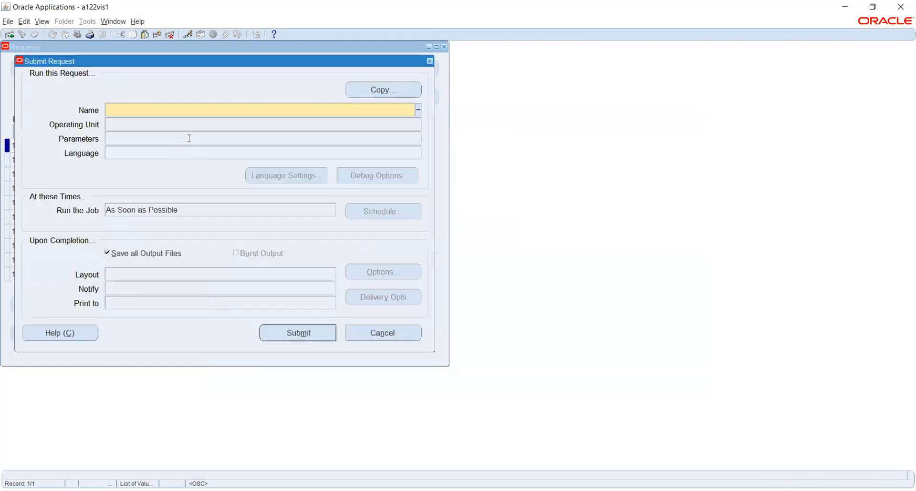
pyautogui.click(379, 329)
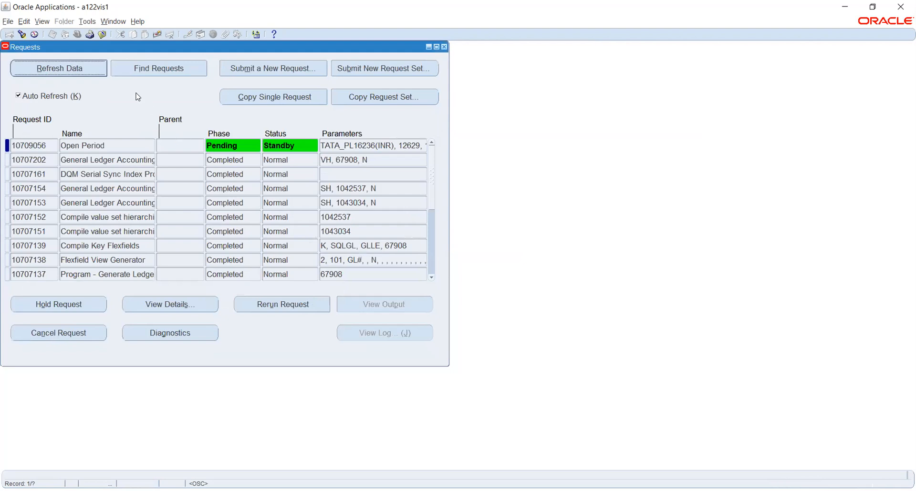
pyautogui.click(88, 69)
pyautogui.click(133, 143)
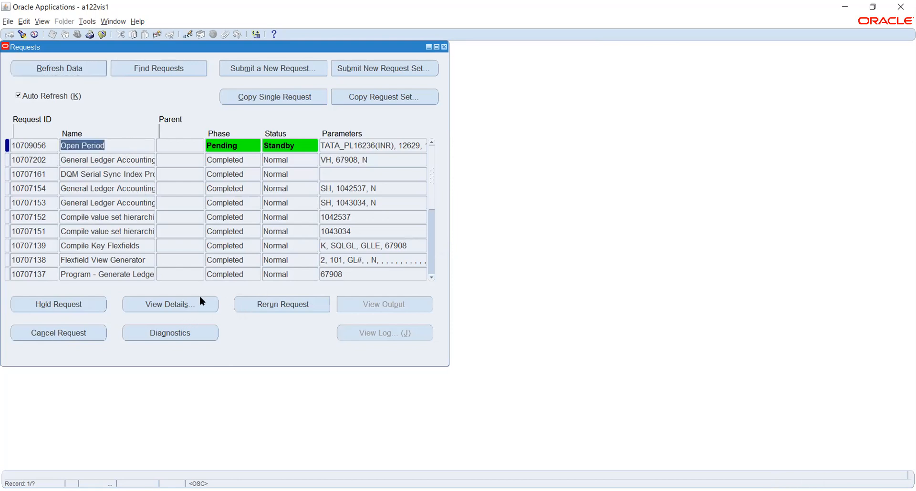
pyautogui.click(177, 304)
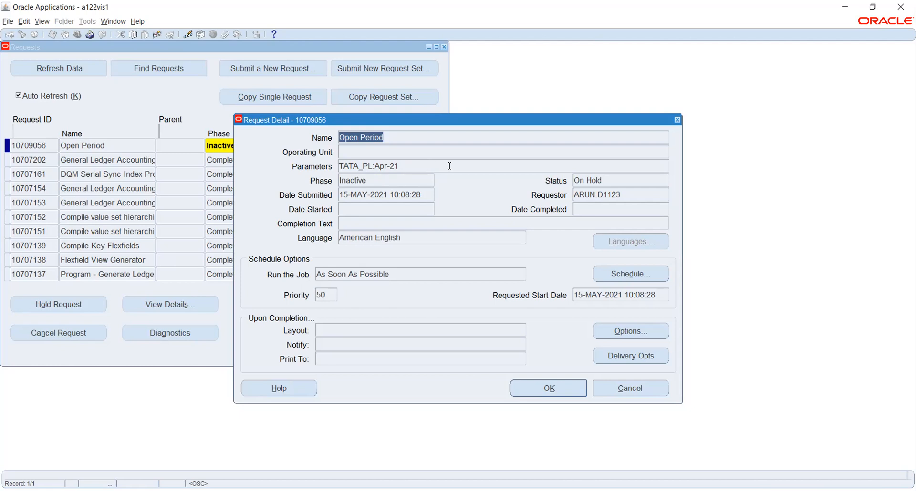
pyautogui.click(549, 388)
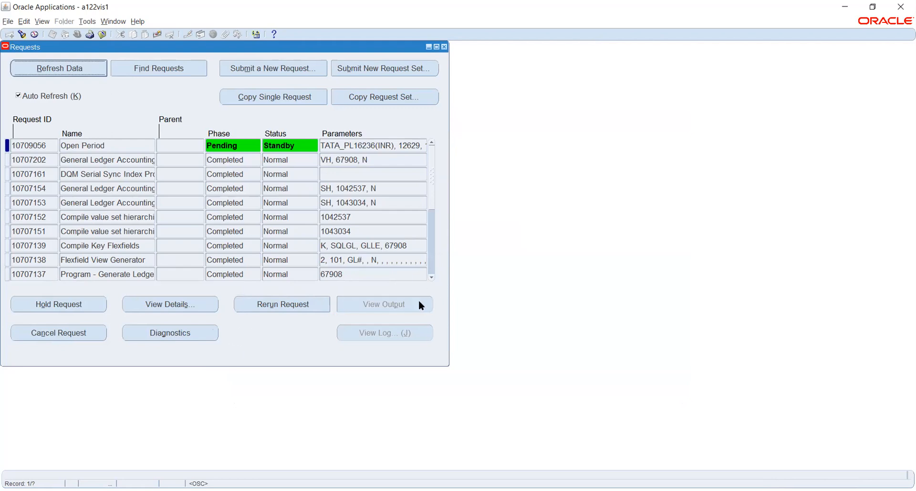
pyautogui.click(106, 144)
pyautogui.click(85, 68)
pyautogui.click(166, 334)
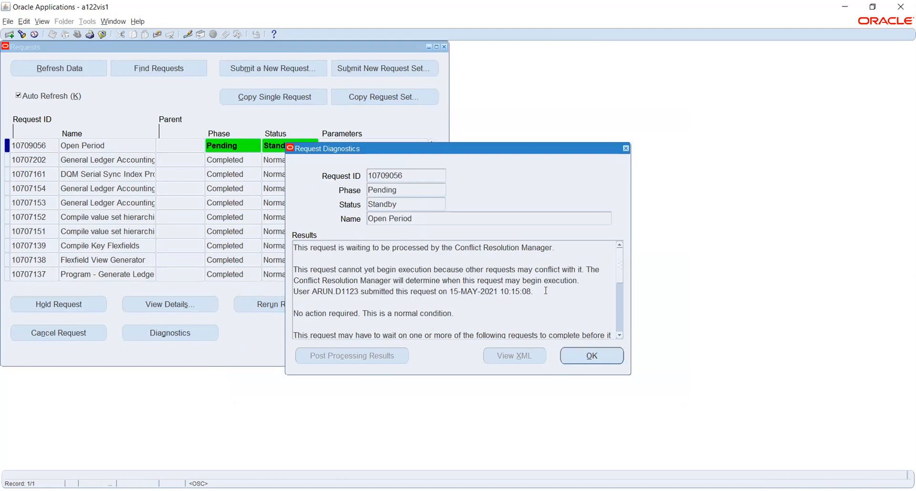
pyautogui.scroll(-4, 546, 290)
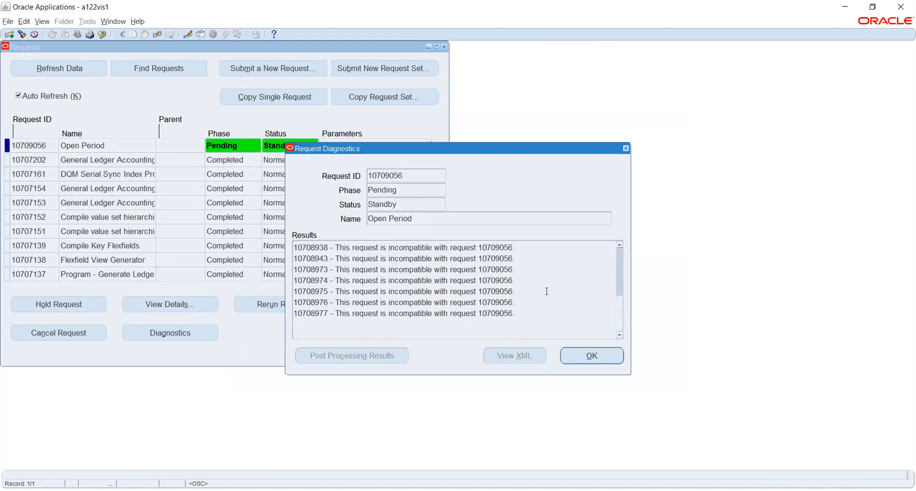
pyautogui.scroll(1, 546, 291)
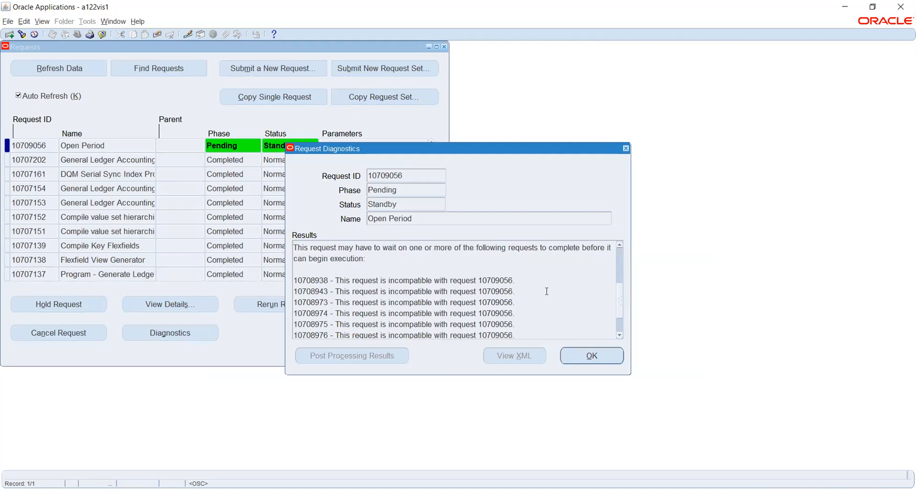
pyautogui.scroll(2, 559, 303)
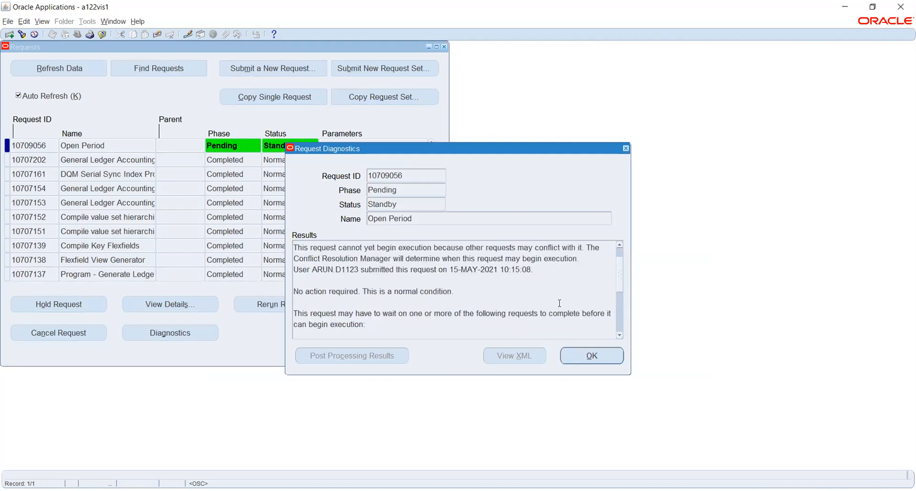
pyautogui.click(601, 358)
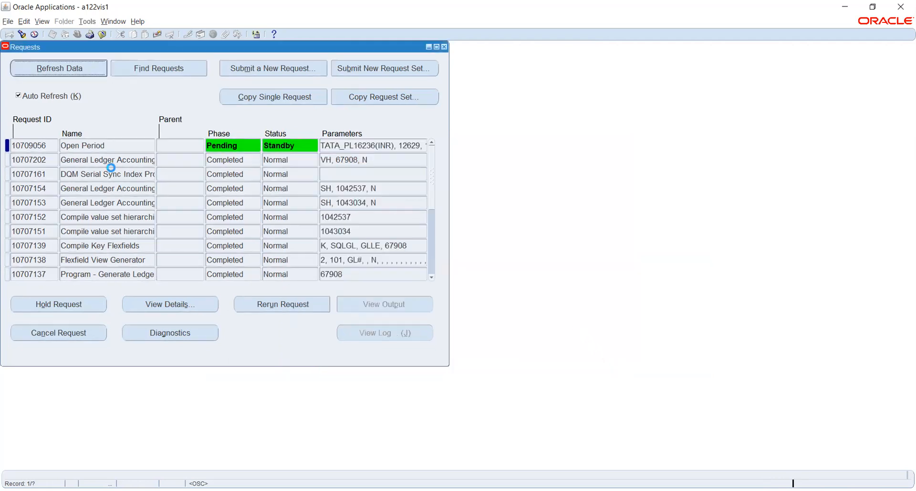
pyautogui.click(58, 66)
pyautogui.click(244, 147)
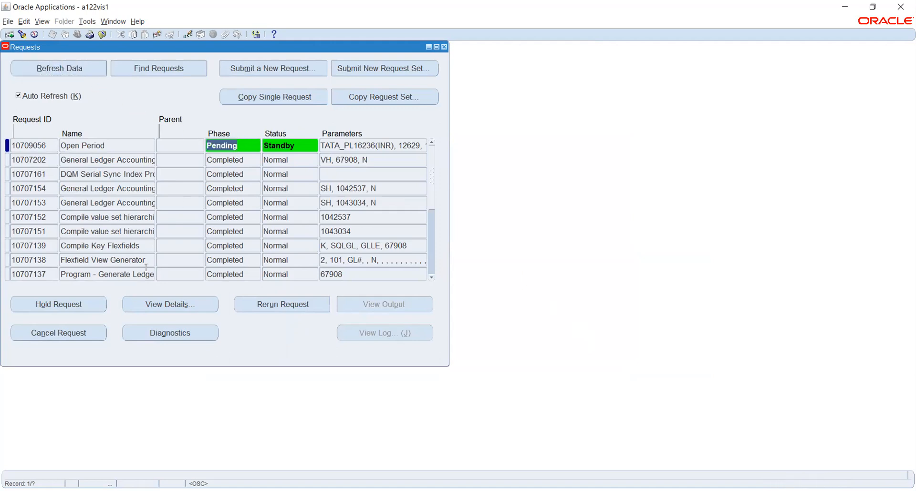
pyautogui.click(171, 305)
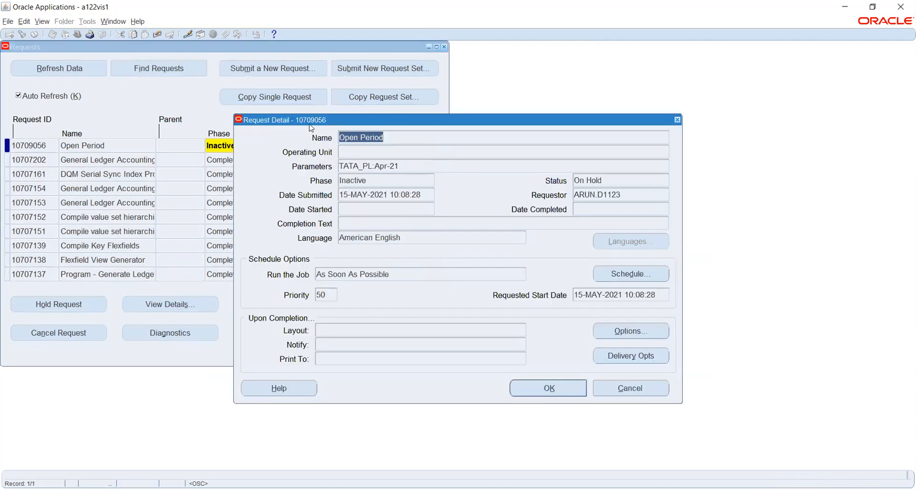
pyautogui.moveTo(316, 120); pyautogui.dragTo(419, 123)
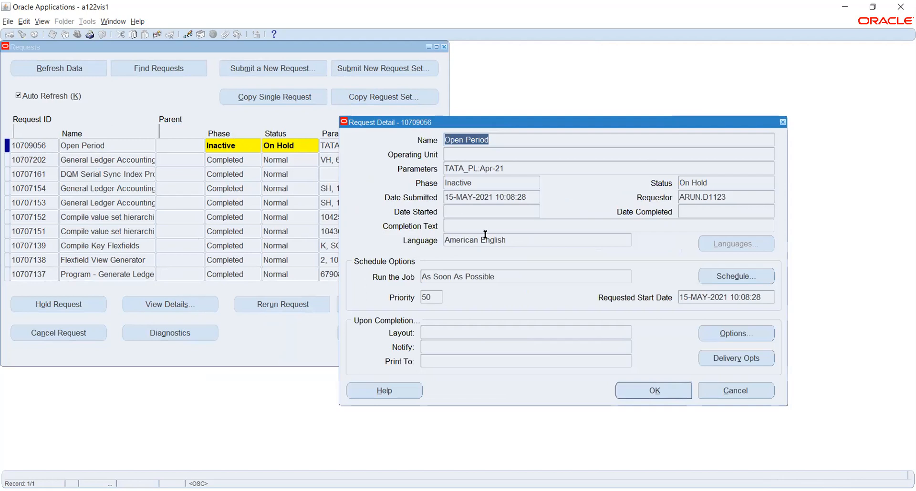
pyautogui.click(679, 392)
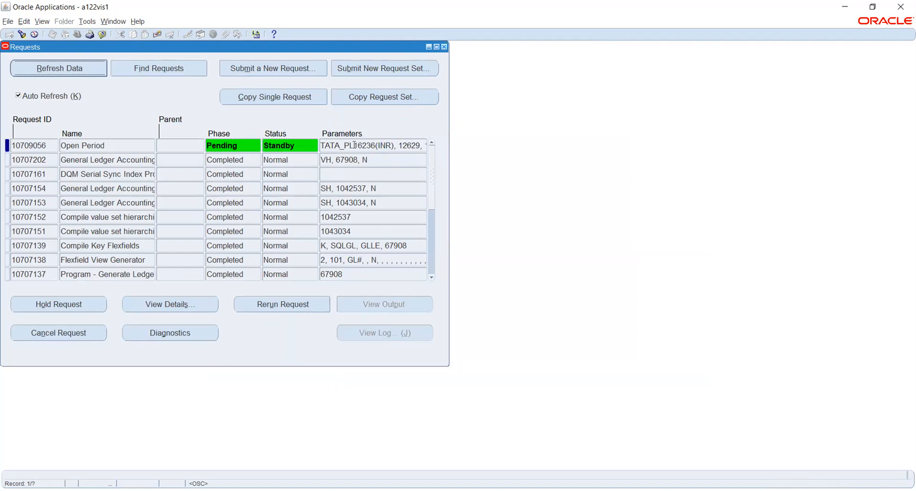
# - Close Requests and open TATA_PL's first period Apr-21 again, producing request 10709058
pyautogui.click(444, 47)
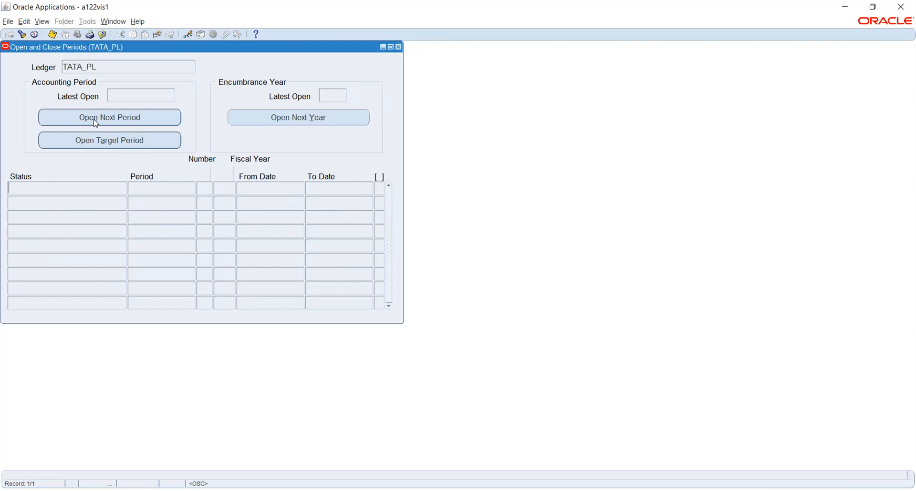
pyautogui.click(21, 34)
pyautogui.click(306, 238)
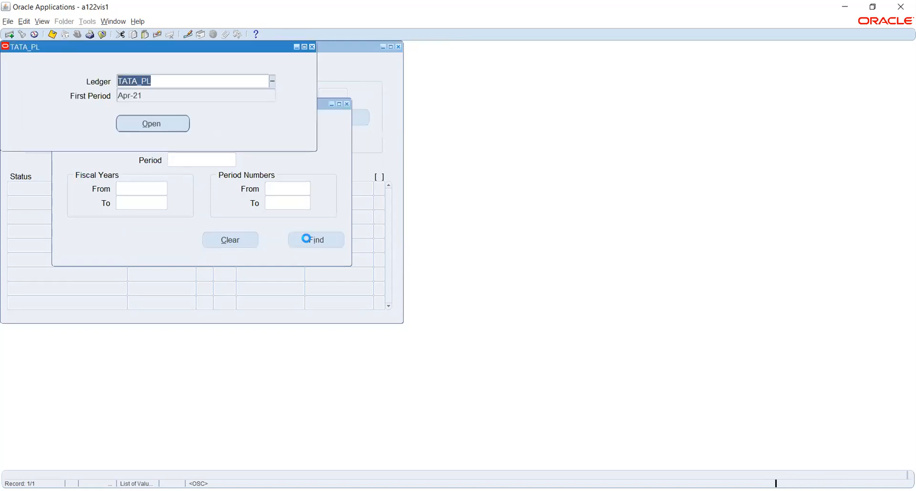
pyautogui.click(149, 124)
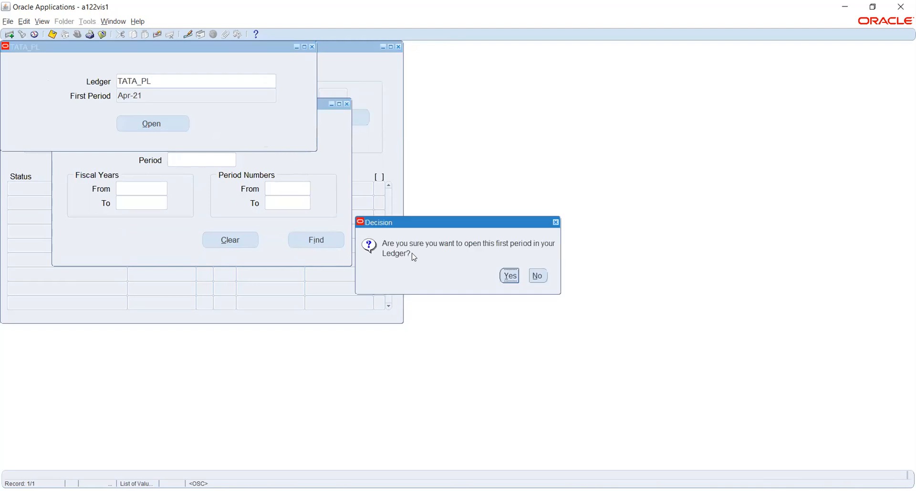
pyautogui.click(509, 276)
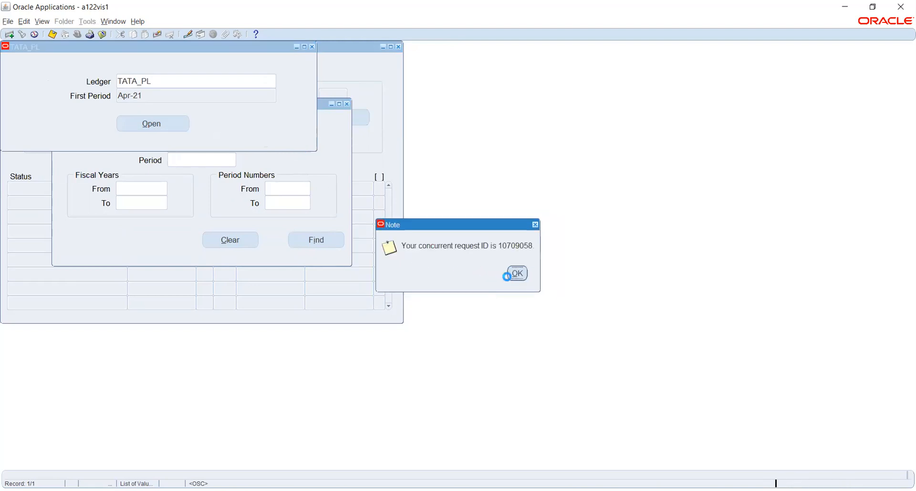
pyautogui.click(519, 274)
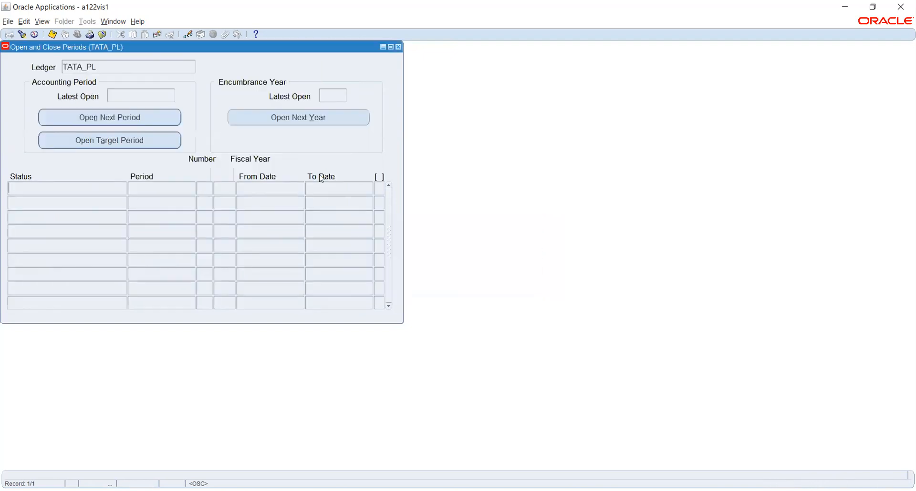
# - List all my requests, refresh, and choose to cancel the older Open Period request 10709056
pyautogui.click(42, 21)
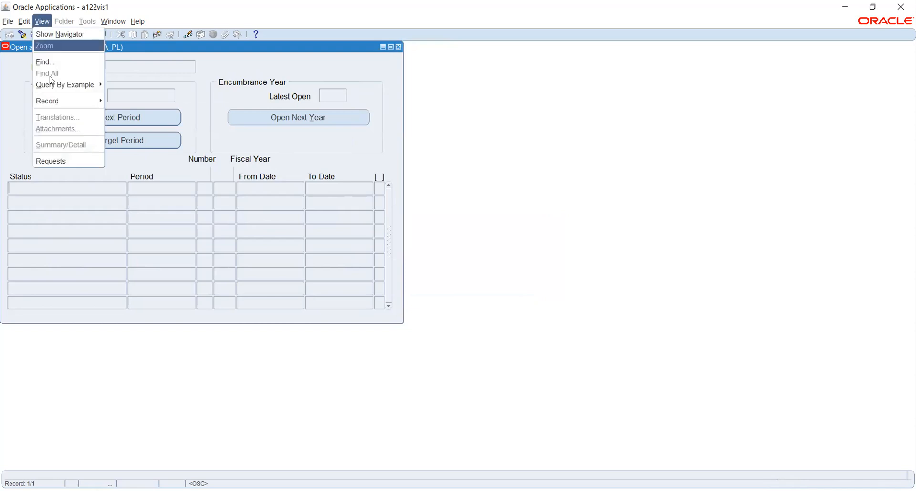
pyautogui.click(60, 159)
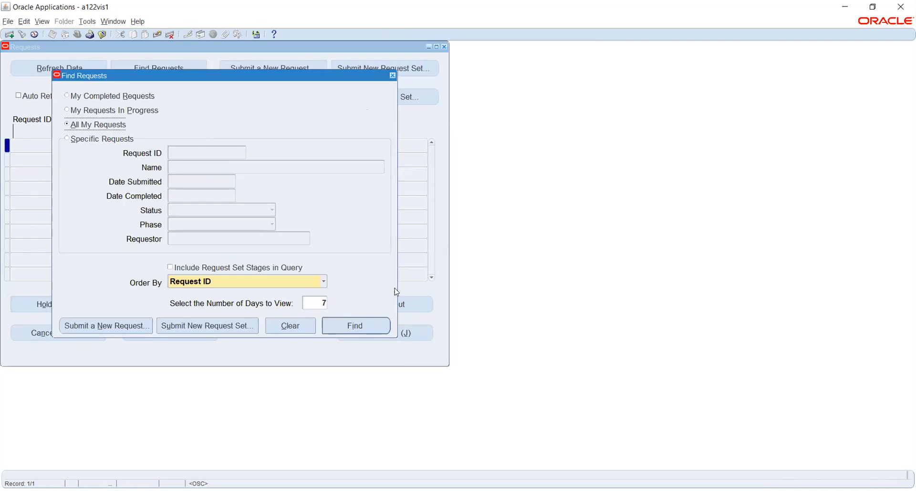
pyautogui.click(381, 329)
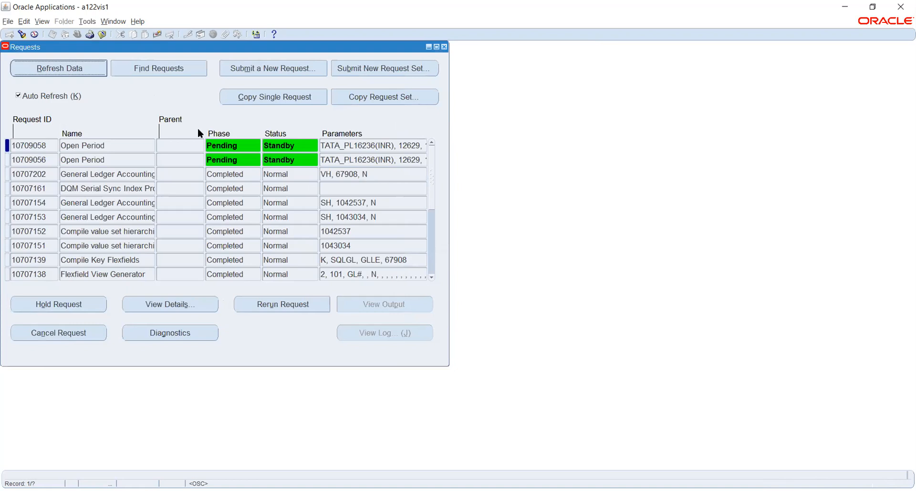
pyautogui.click(94, 70)
pyautogui.click(132, 159)
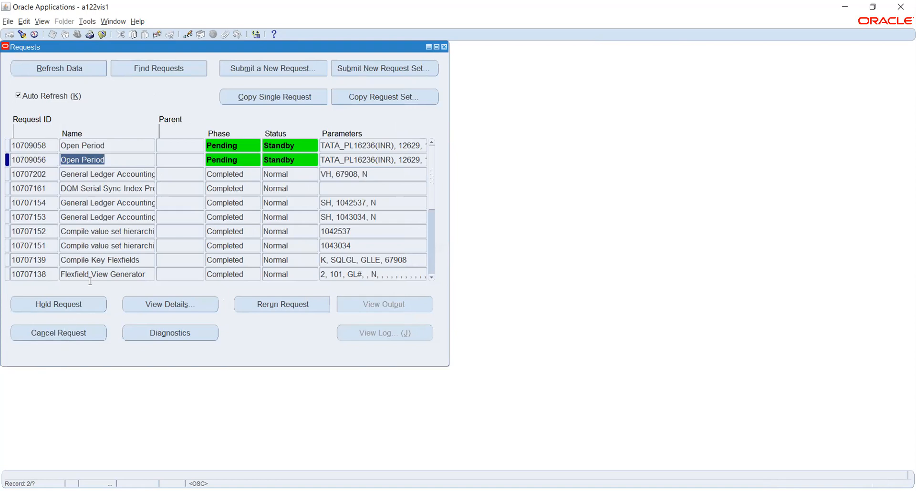
pyautogui.click(83, 332)
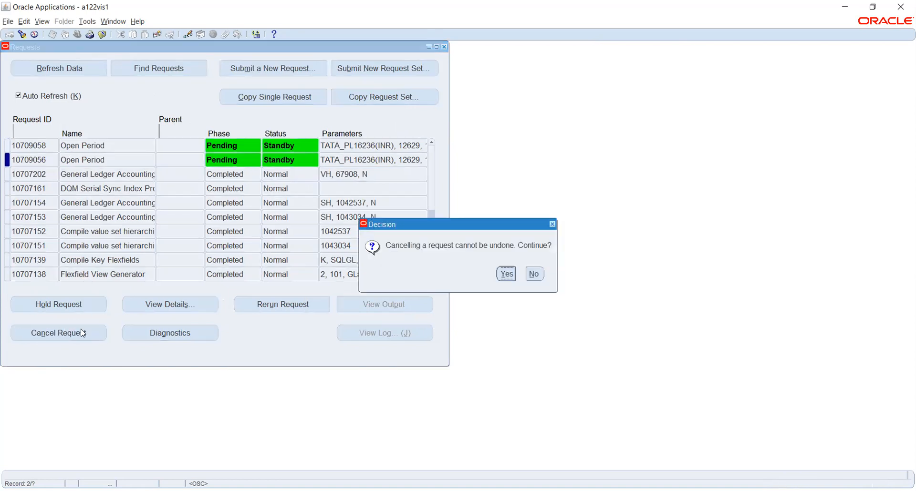
# - Confirm cancelling 10709056, dismiss FRM-40400, and refresh to show it Completed, Cancelled
pyautogui.click(509, 274)
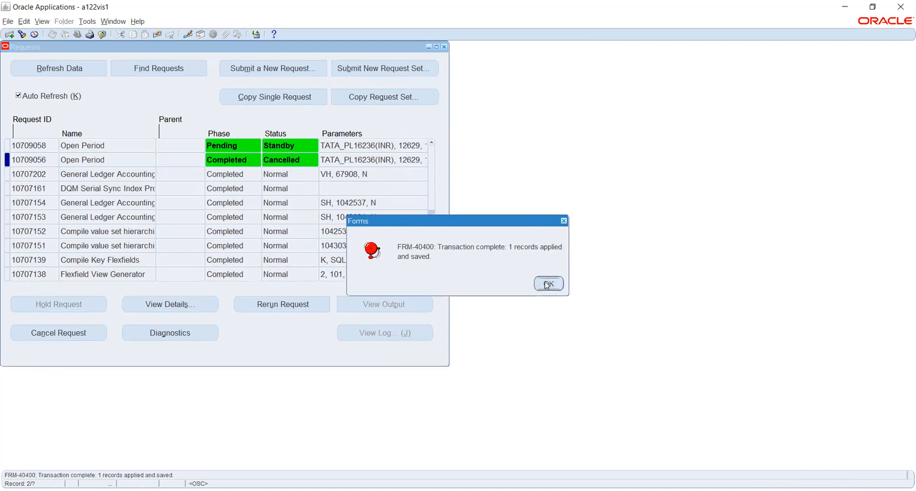
pyautogui.click(548, 284)
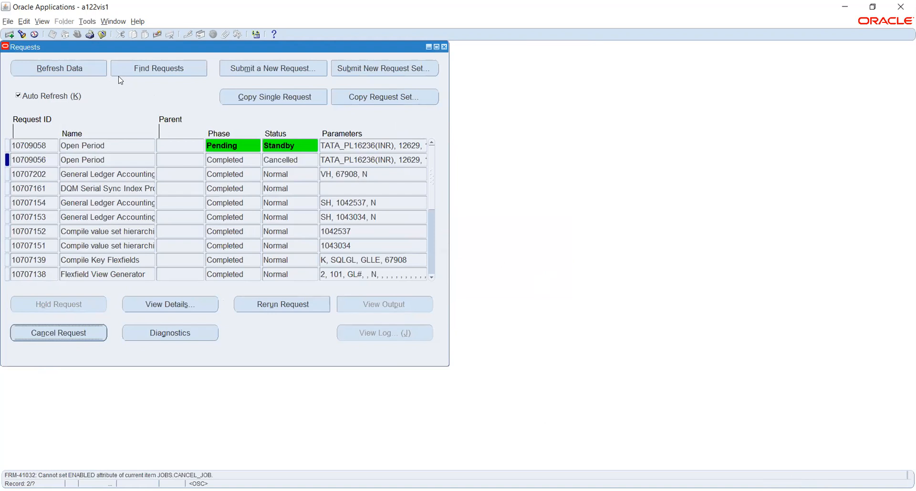
pyautogui.click(86, 67)
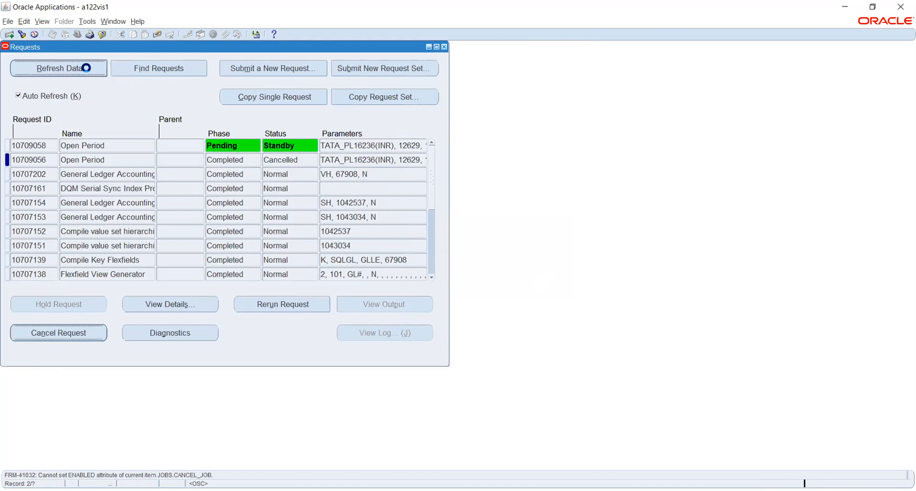
pyautogui.click(87, 71)
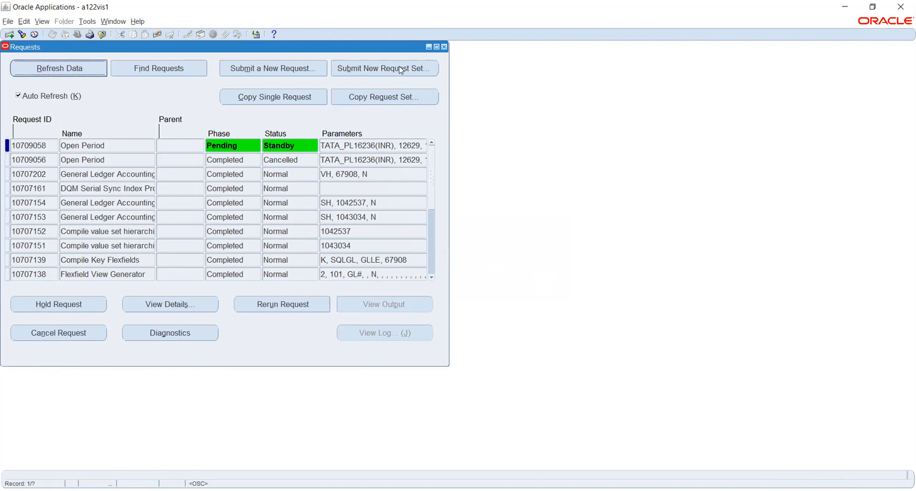
# - Close the Requests and Open and Close Periods windows and switch to System Administrator Vision
pyautogui.click(444, 47)
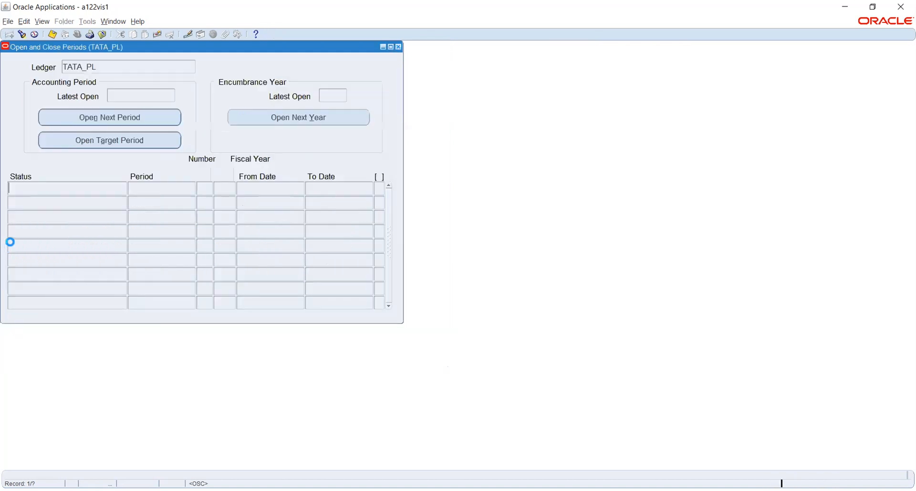
pyautogui.click(399, 48)
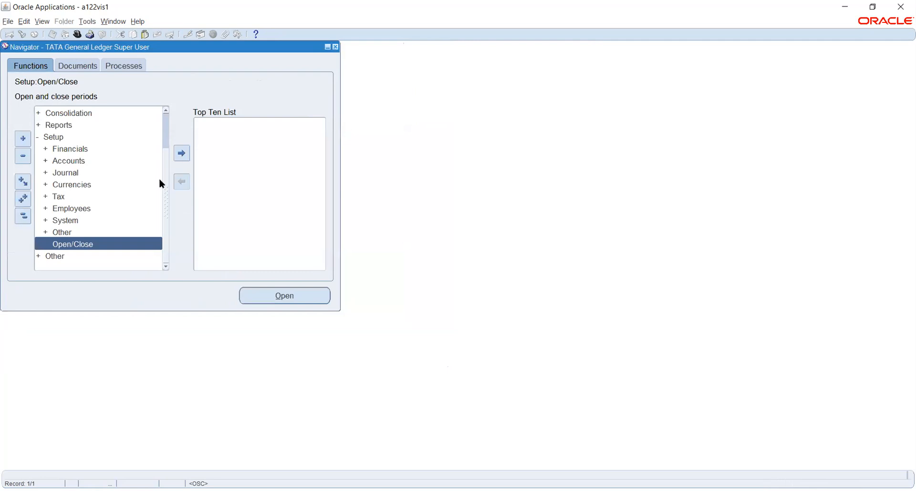
pyautogui.click(78, 35)
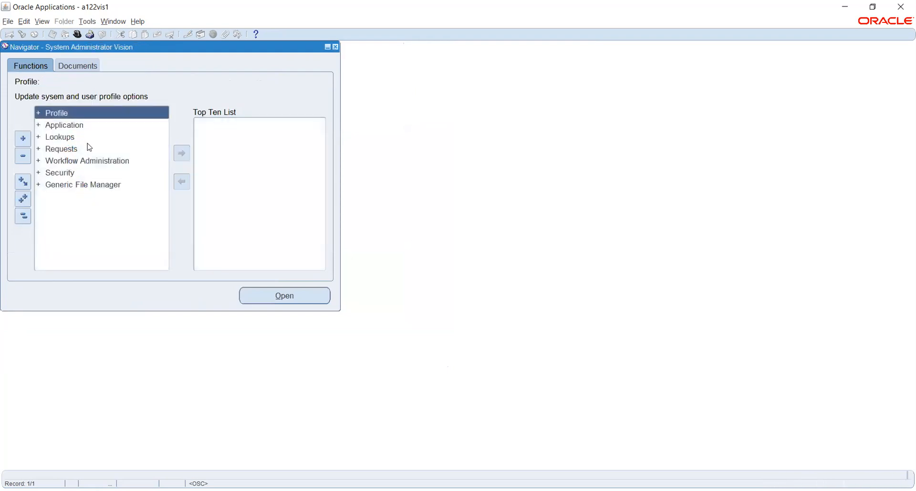
# - Expand the Application and Requests function groups in the Navigator
pyautogui.doubleClick(69, 125)
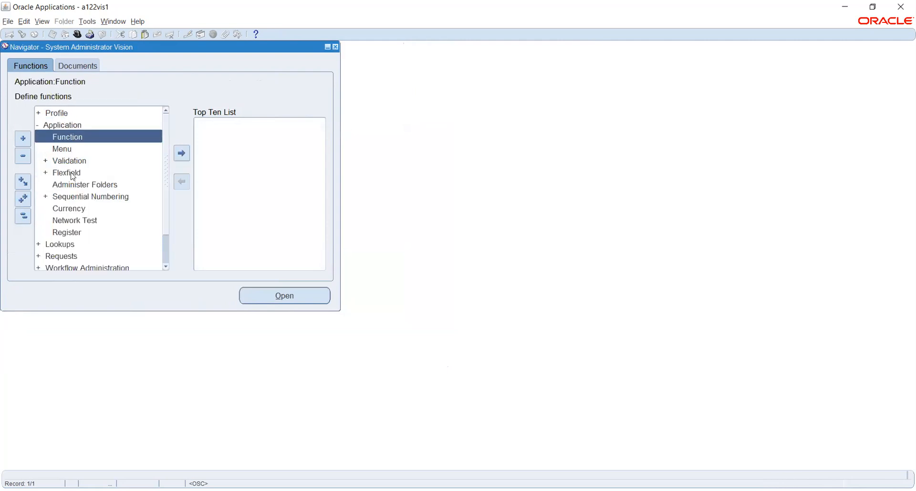
pyautogui.scroll(-1, 69, 181)
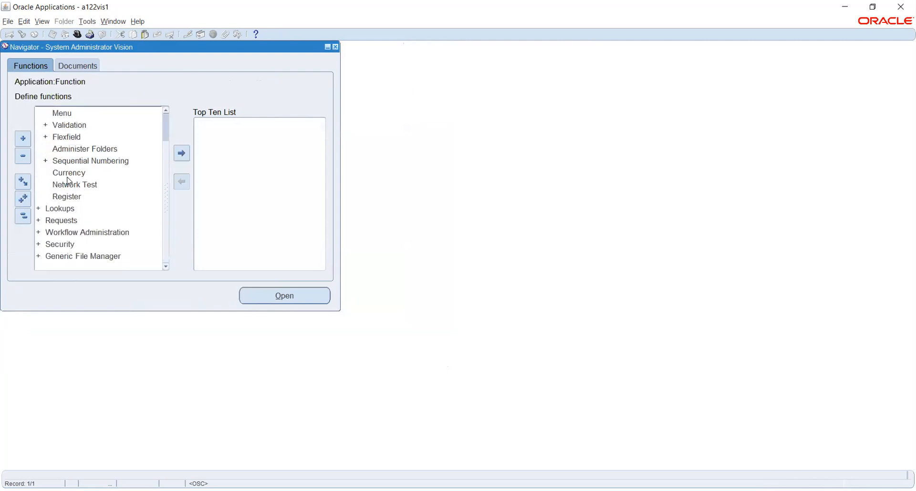
pyautogui.doubleClick(51, 219)
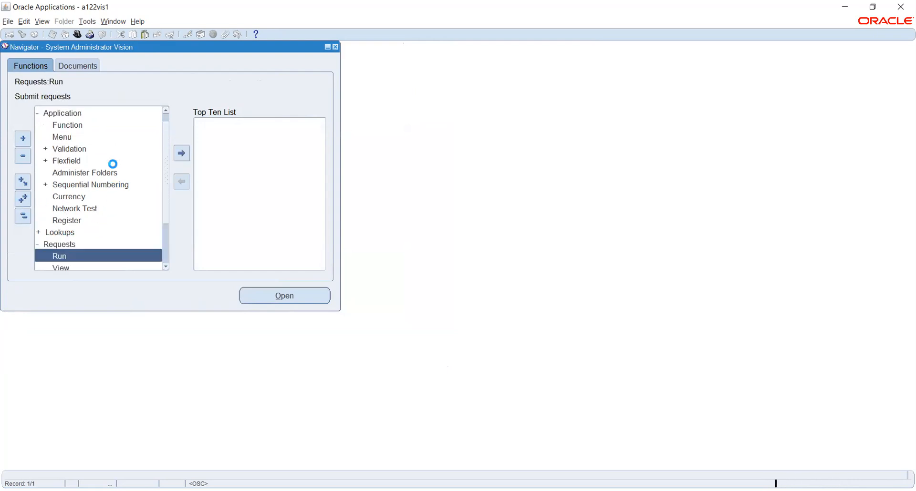
pyautogui.scroll(-2, 99, 167)
pyautogui.scroll(2, 98, 169)
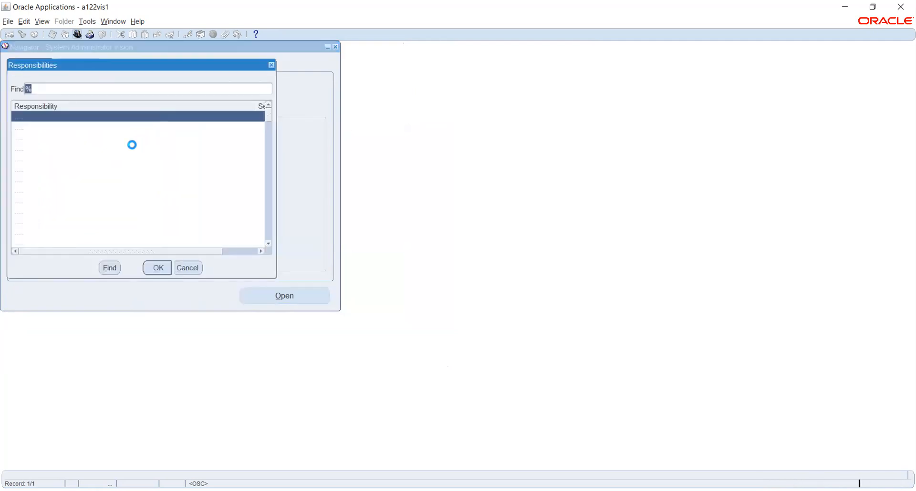
# - Dismiss the chooser, collapse the tree, and switch to TATA General Ledger Super User
pyautogui.click(185, 267)
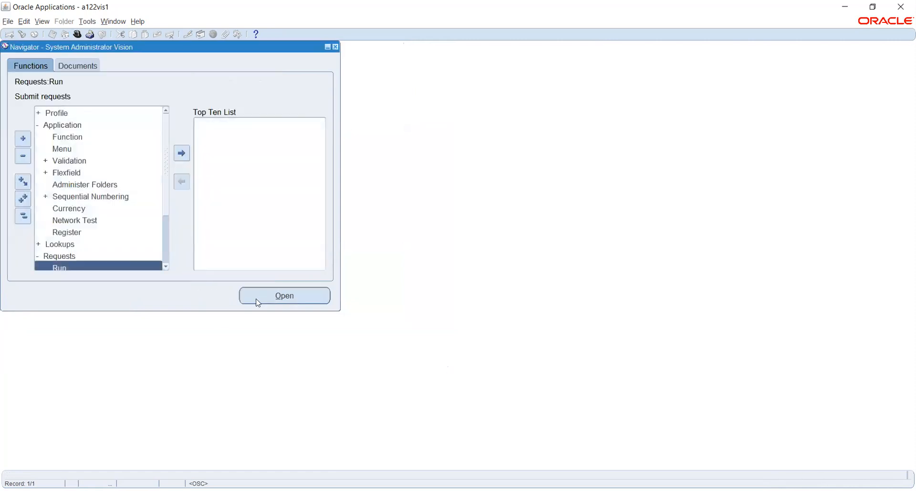
pyautogui.click(23, 216)
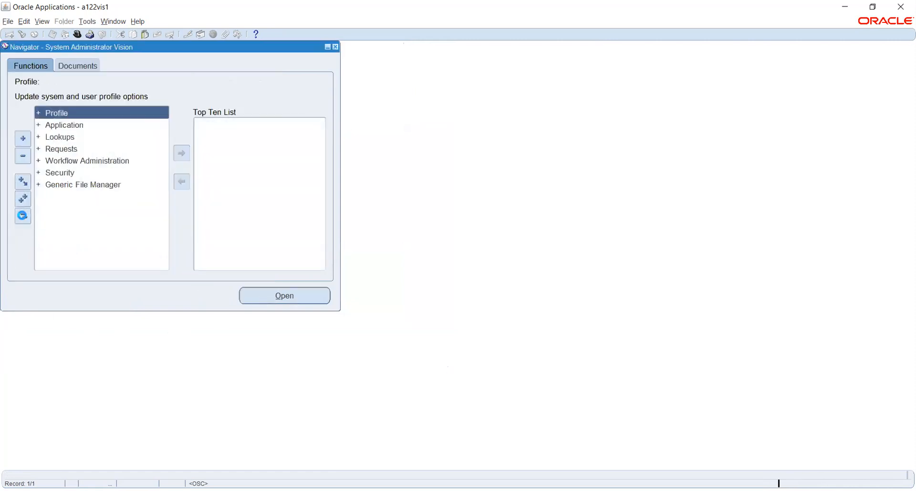
pyautogui.click(76, 34)
pyautogui.write('g%')
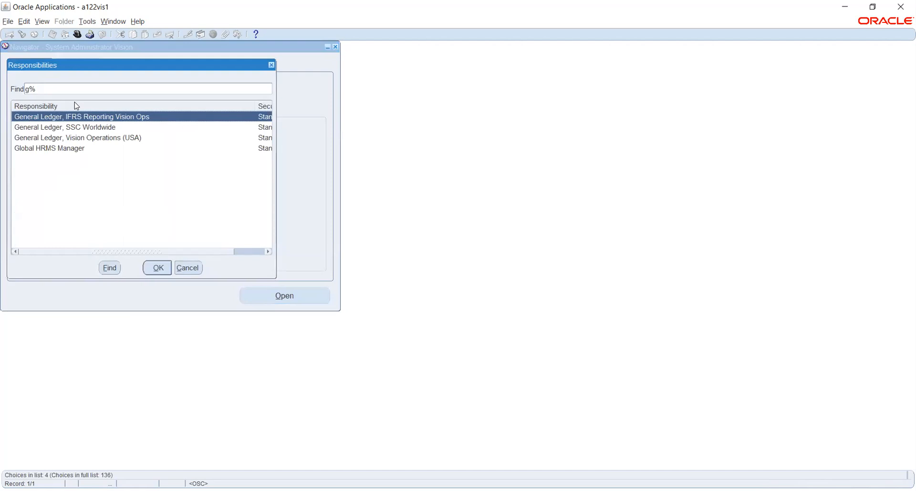
pyautogui.press('BackSpace')
pyautogui.write('t')
pyautogui.press('Return')
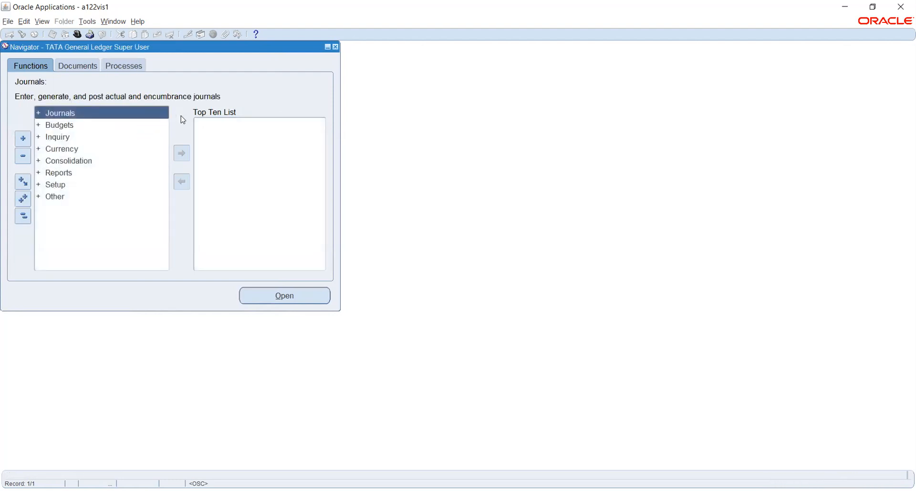
# - Open Journals > Enter and start a new TATA_PL journal
pyautogui.doubleClick(61, 113)
pyautogui.doubleClick(70, 127)
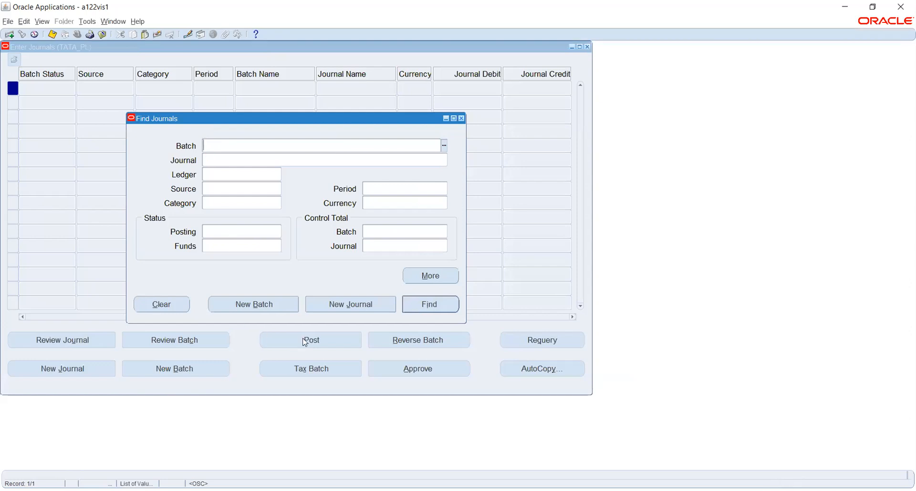
pyautogui.click(349, 305)
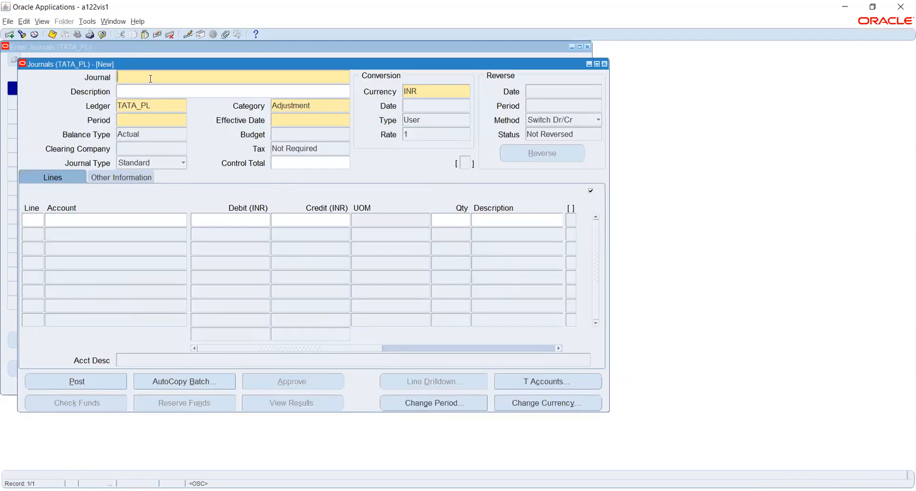
# - Name the journal 'the' and check the Period list, which shows no available periods
pyautogui.write('the')
pyautogui.click(171, 119)
pyautogui.click(184, 121)
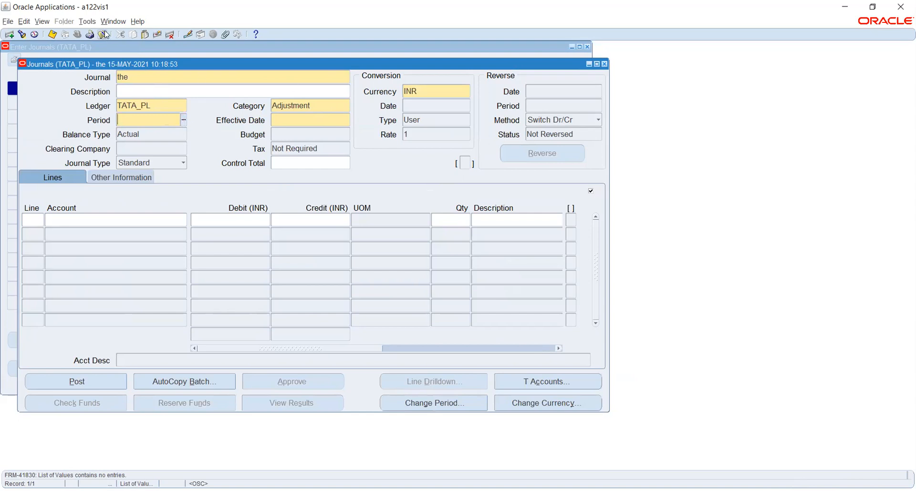
pyautogui.click(41, 24)
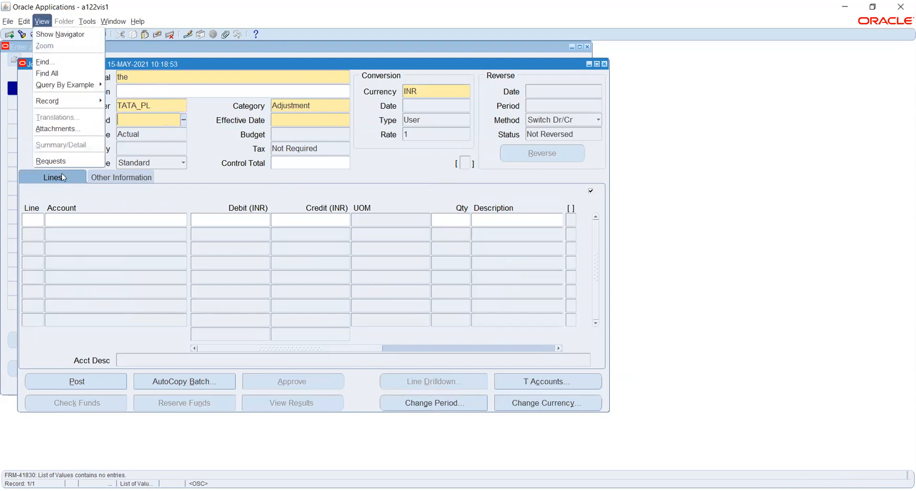
# - List all requests, showing Open Period request 10709058 still Pending, Standby
pyautogui.click(51, 161)
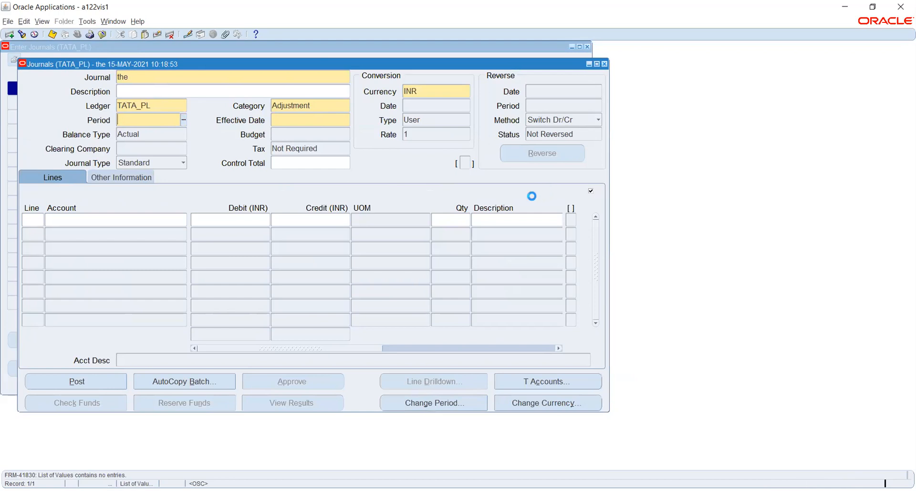
pyautogui.click(355, 324)
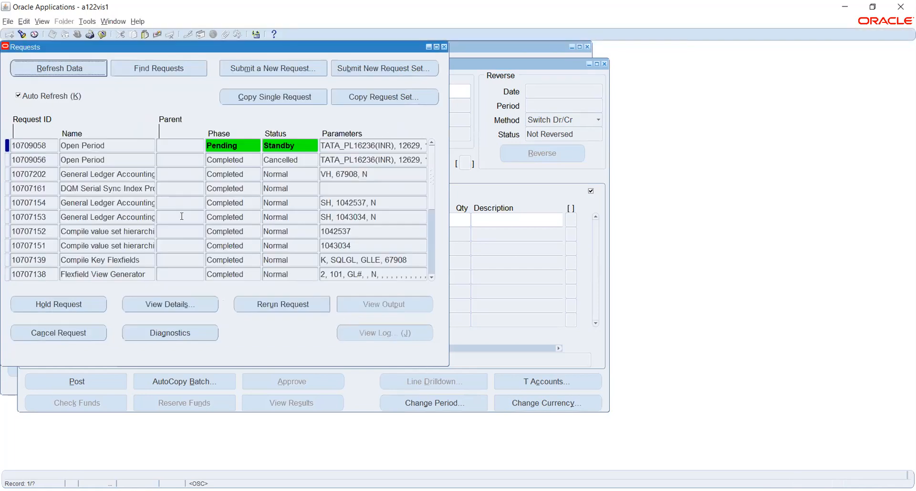
pyautogui.click(60, 68)
pyautogui.click(633, 36)
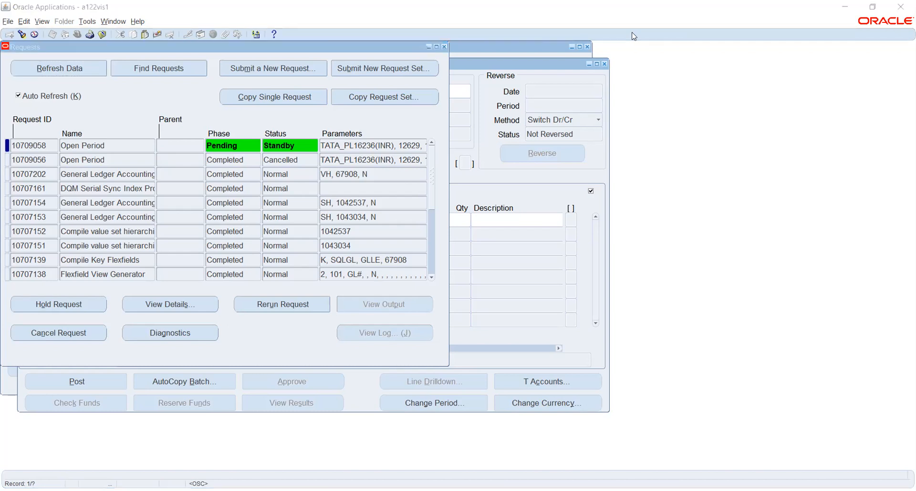
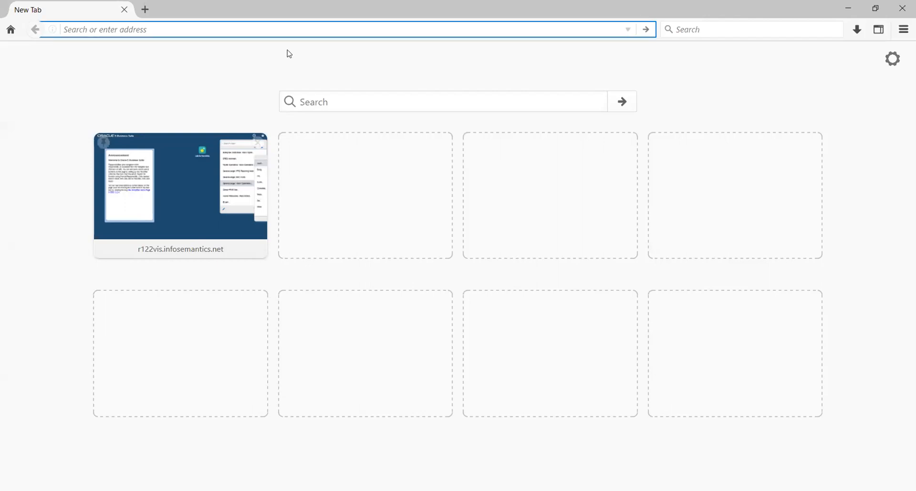
# - Load r122vis.infosemantics.net in Firefox and log in with the account password
pyautogui.write('http://r122vis.infosemantics.net')
pyautogui.press('Return')
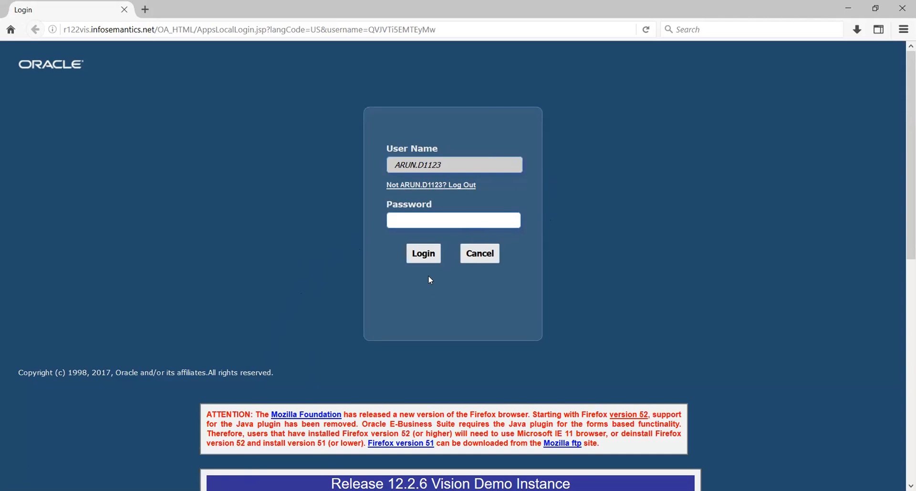
pyautogui.hotkey('ctrl', 'v')
pyautogui.click(422, 256)
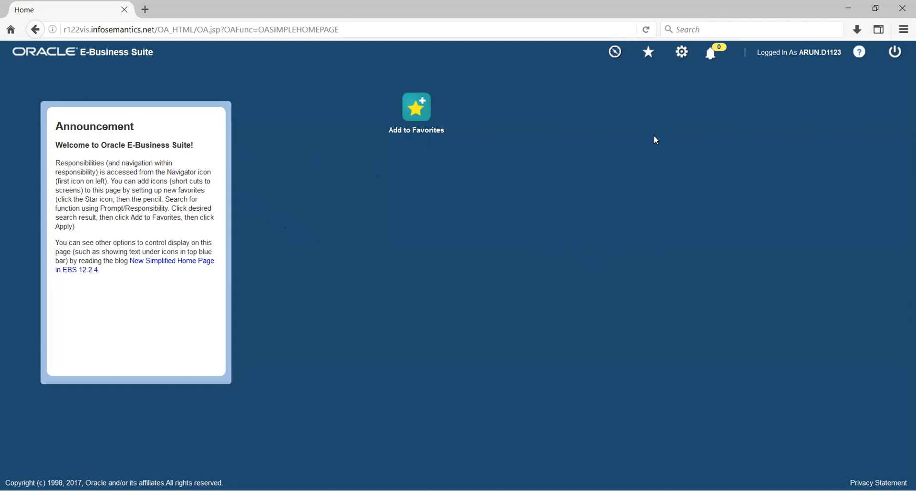
# - From the Navigator, choose General Ledger, Vision Operations and launch Journals > Enter
pyautogui.click(615, 52)
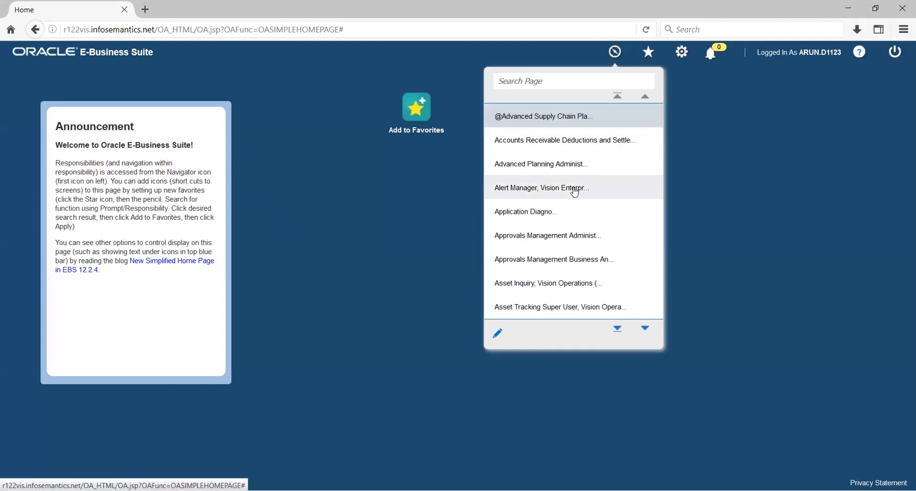
pyautogui.scroll(-6, 575, 191)
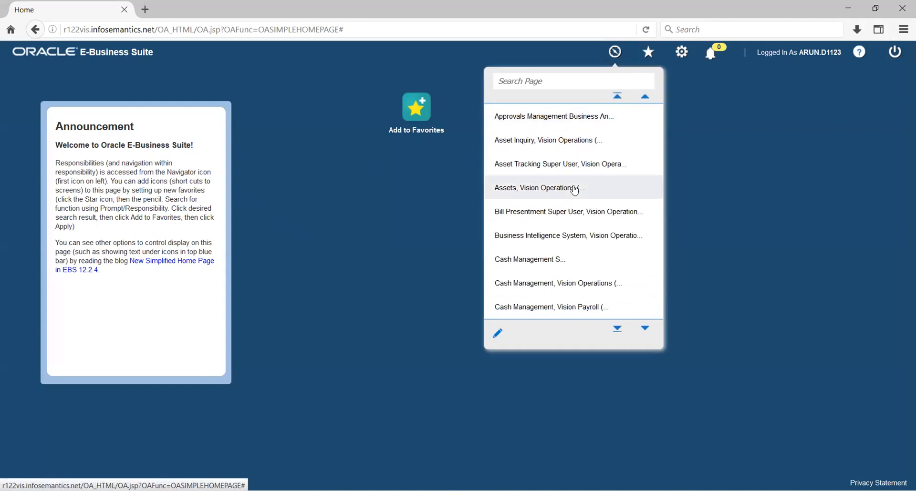
pyautogui.scroll(-15, 575, 191)
pyautogui.scroll(-13, 574, 190)
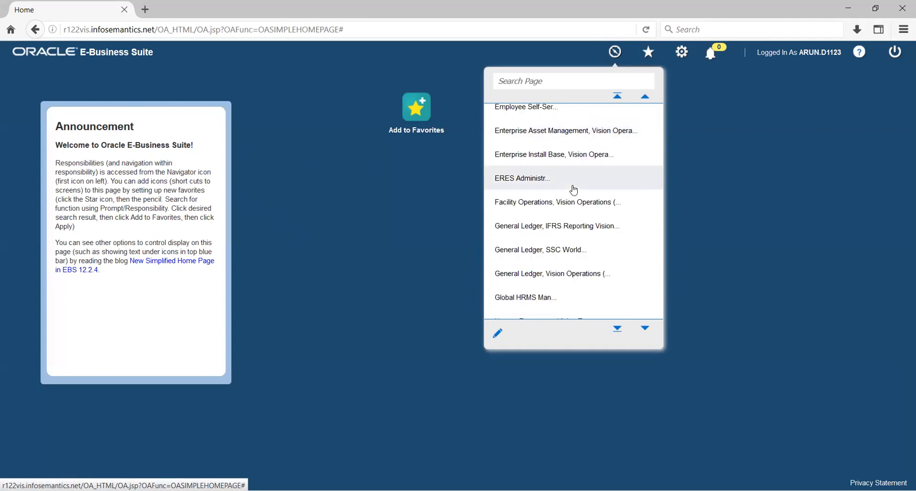
pyautogui.scroll(-2, 573, 191)
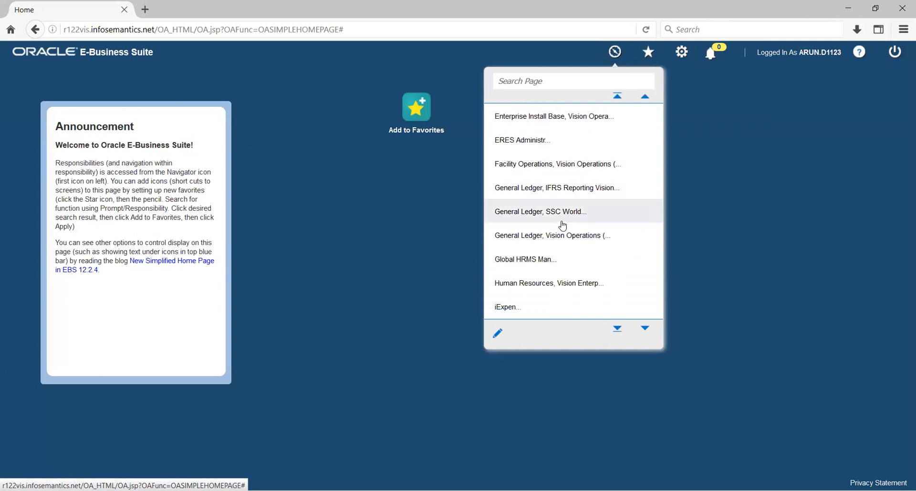
pyautogui.click(549, 236)
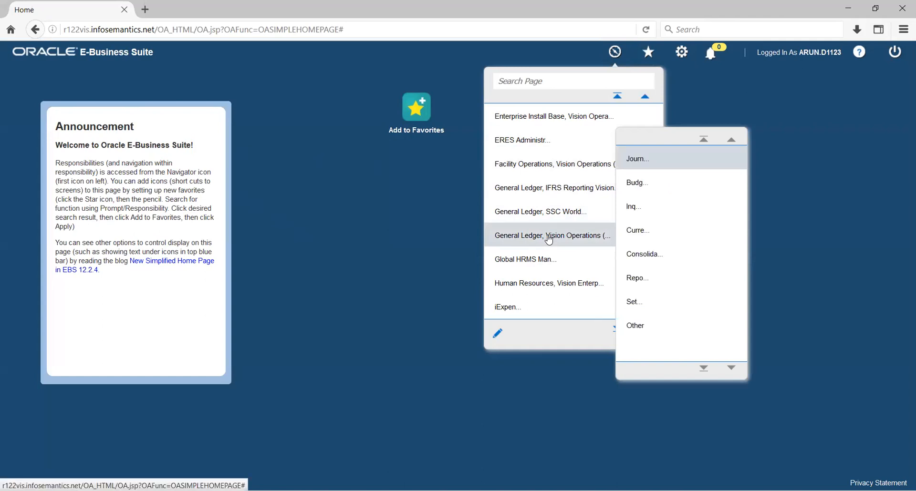
pyautogui.click(647, 161)
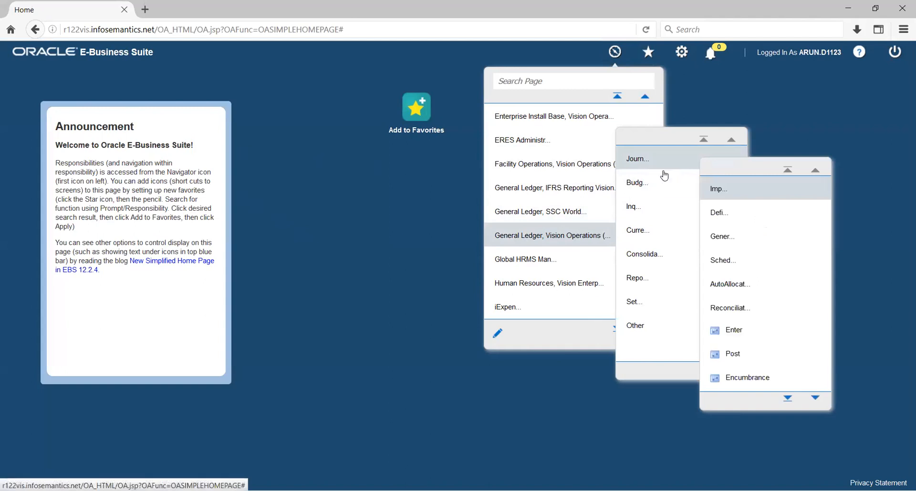
pyautogui.click(728, 332)
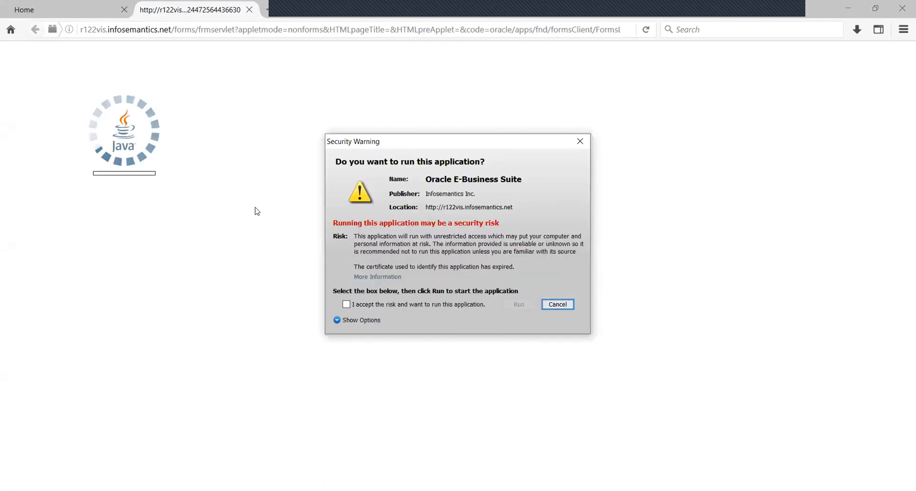
# - Accept the risk, run the Java application, and dismiss Find Journals to leave Enter Journals empty
pyautogui.click(373, 304)
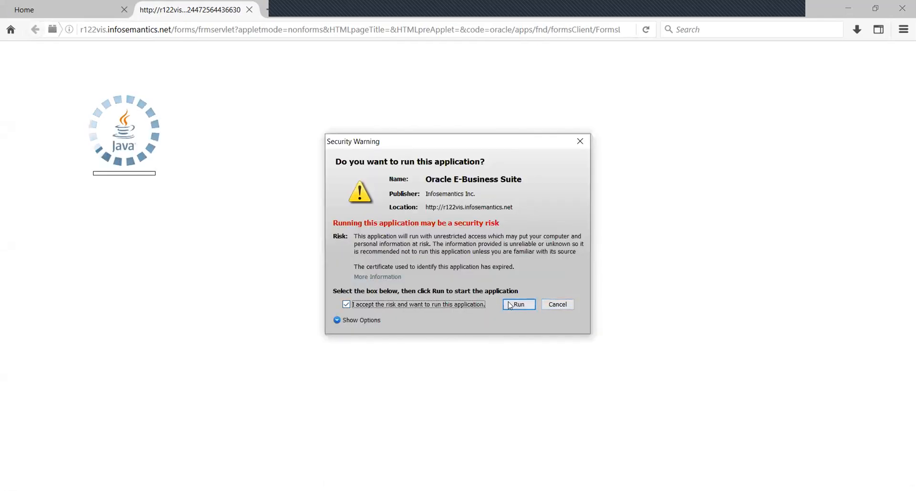
pyautogui.click(513, 305)
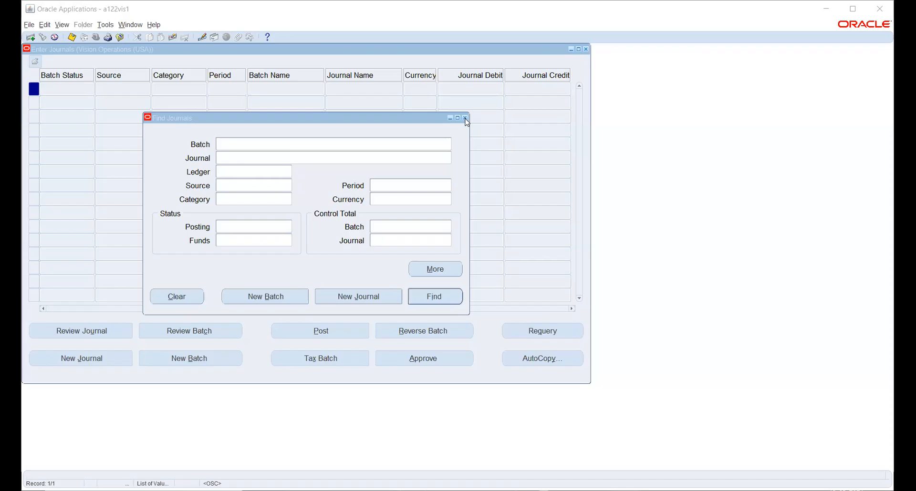
pyautogui.click(466, 120)
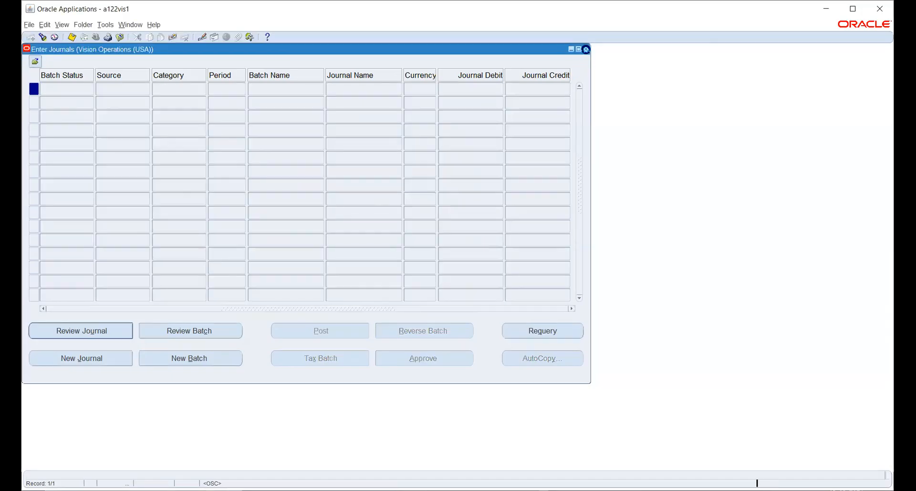